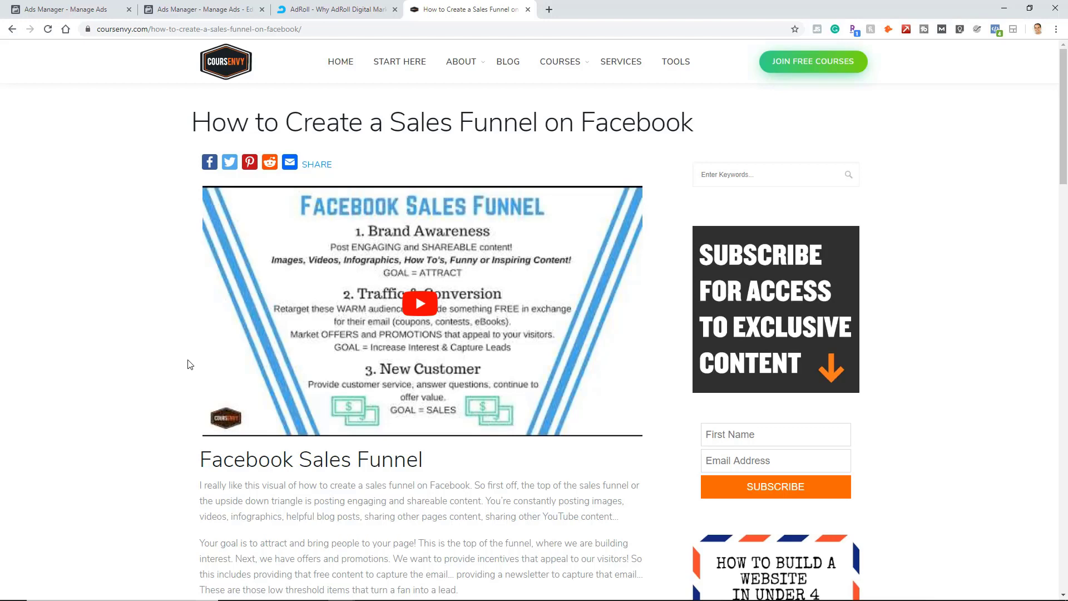
Switch to Ads Manager and start a new campaign with the Conversions objective.
click(367, 9)
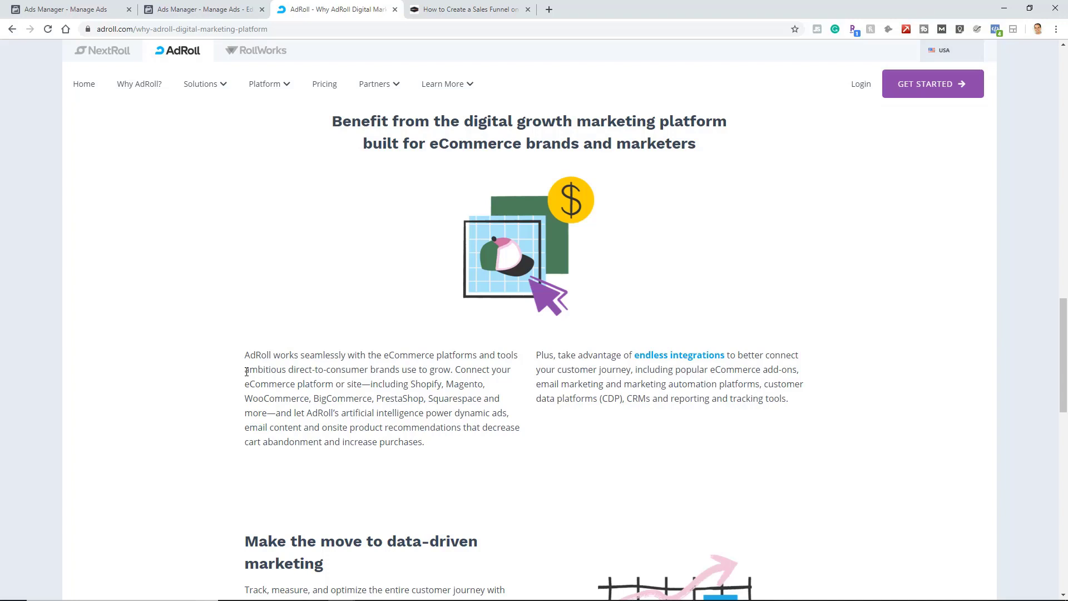
click(95, 9)
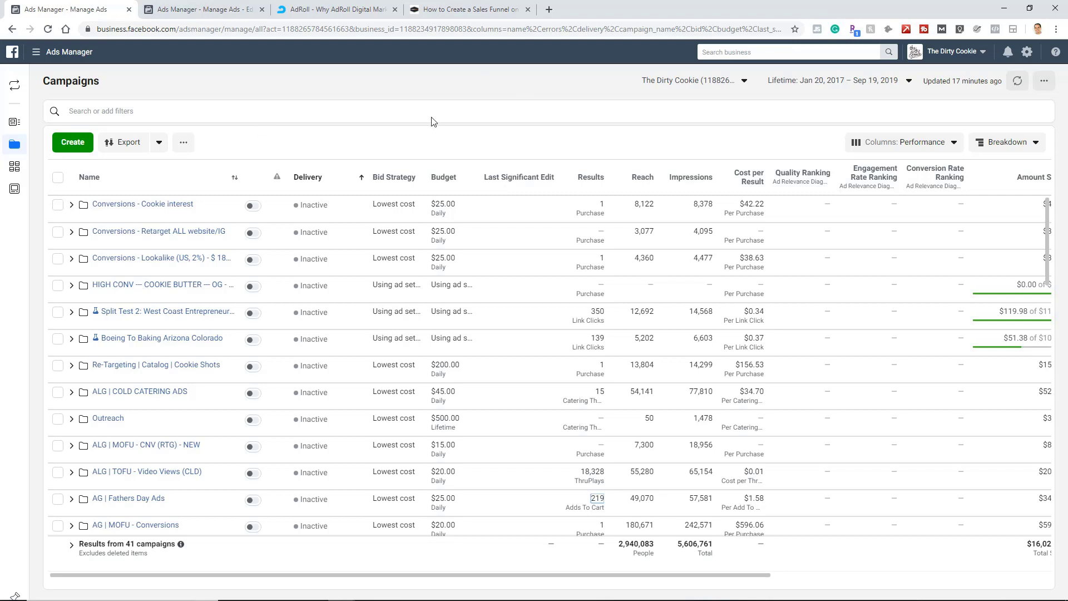
click(41, 54)
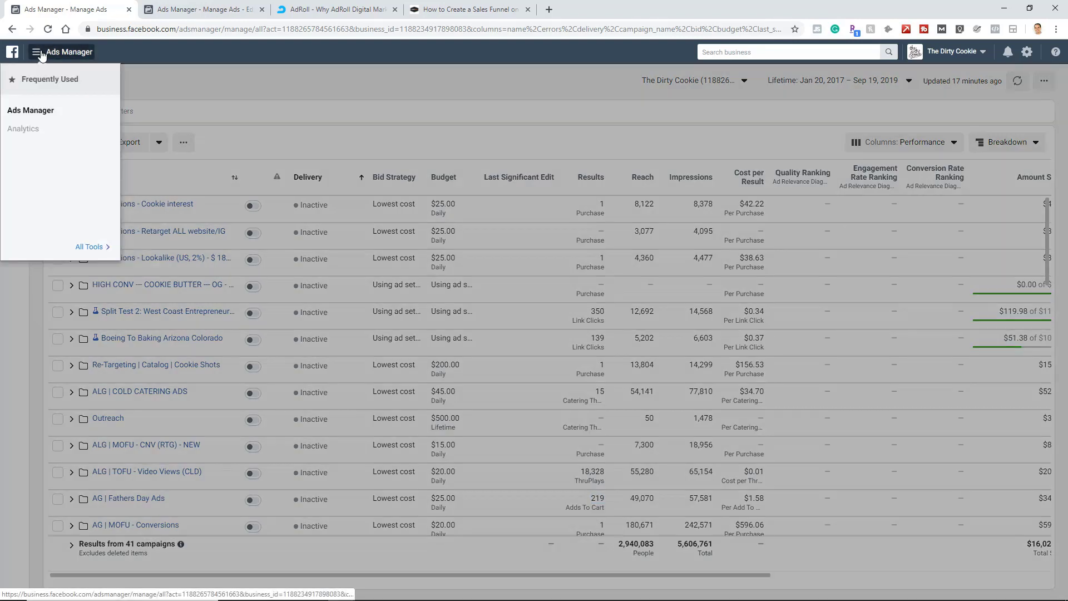
click(50, 110)
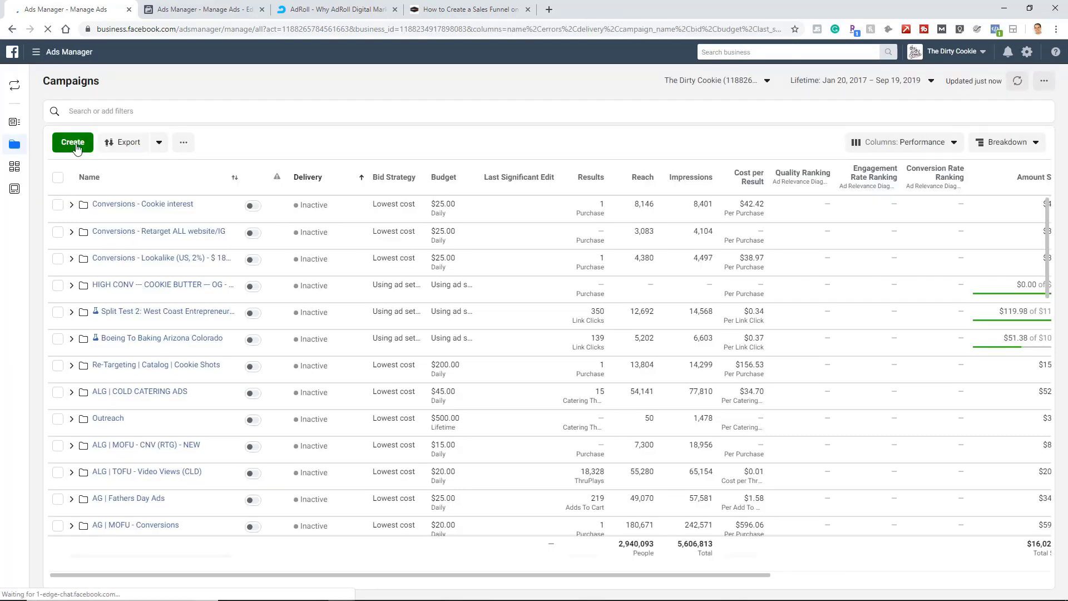
click(75, 144)
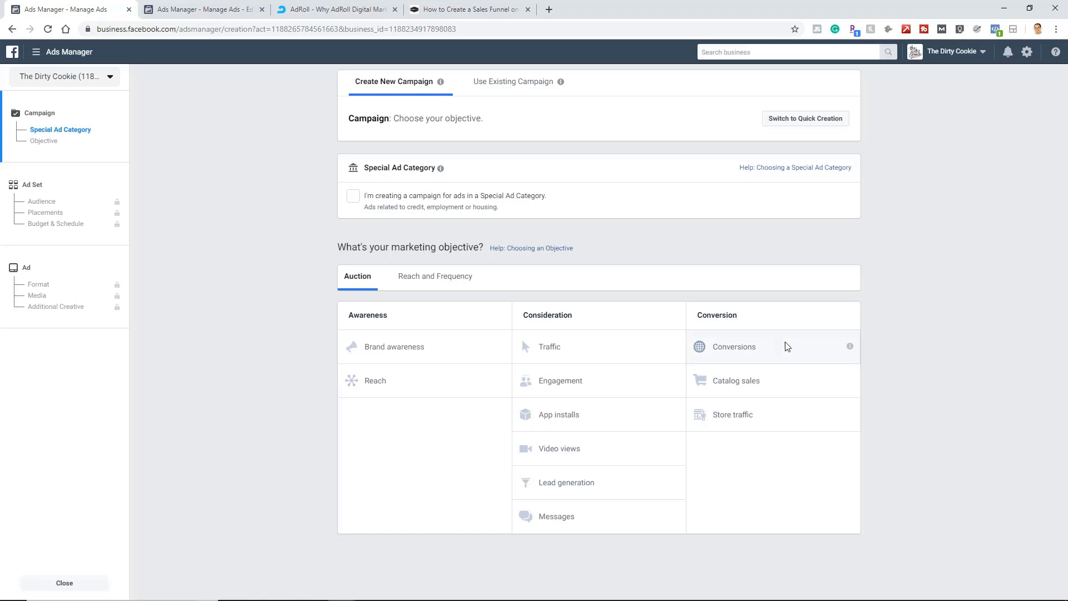
click(779, 350)
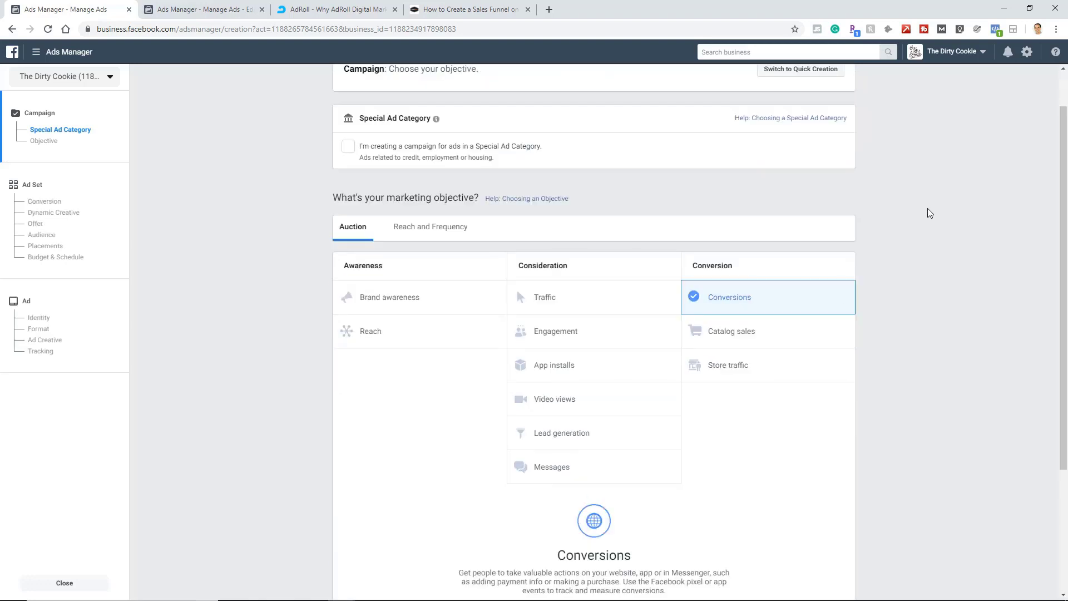
Name the campaign "Conversions - ATC - TDC - TOF".
scroll(897, 293, down, 1)
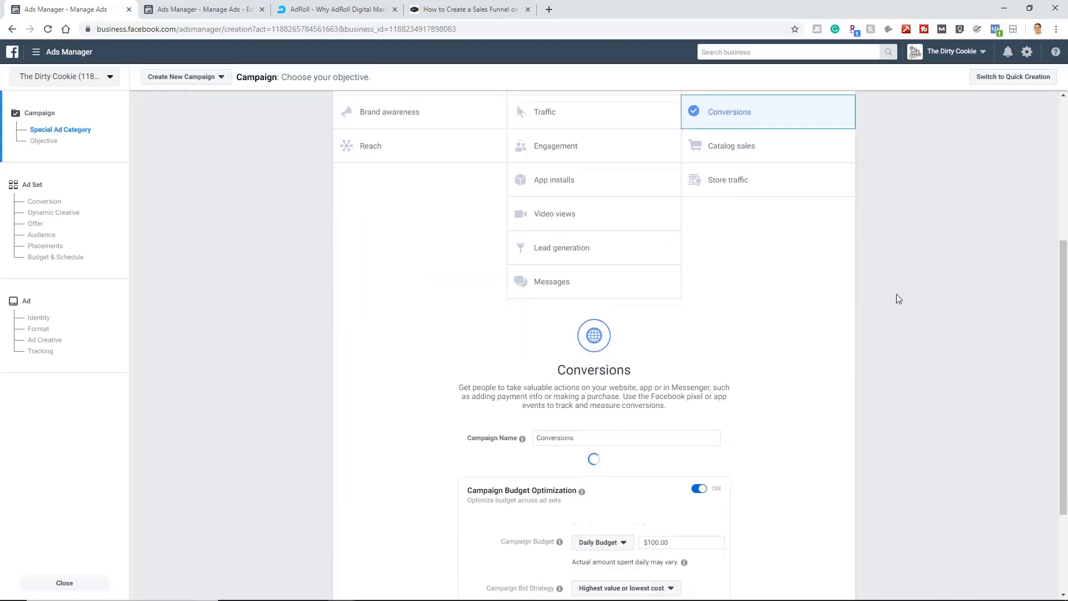
click(593, 297)
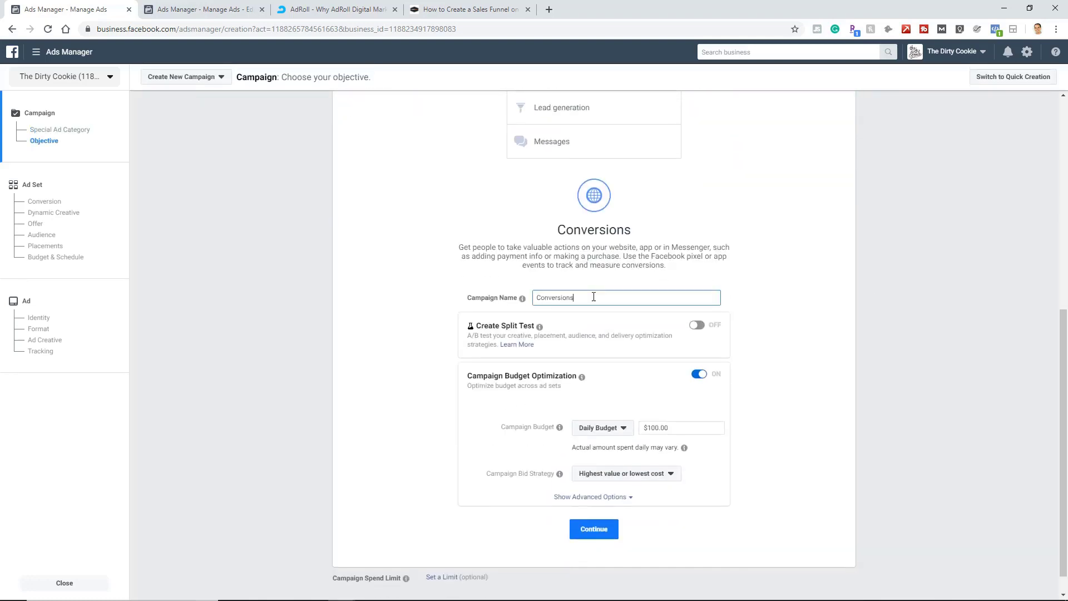
text(- ATC)
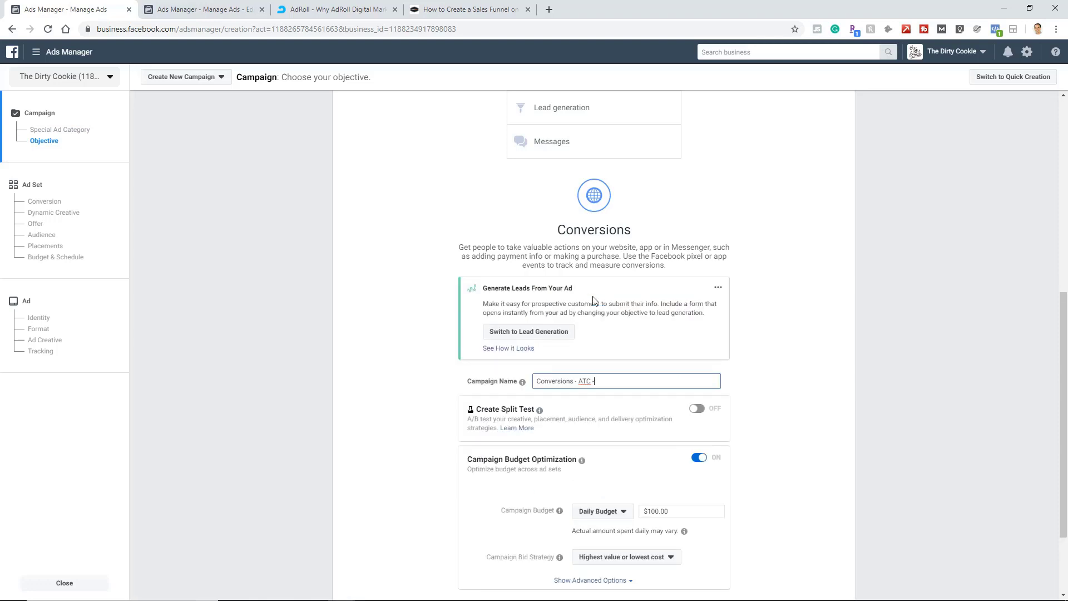
text( - TDC - TOF)
Turn off Campaign Budget Optimization and continue to the ad set settings.
scroll(718, 352, down, 1)
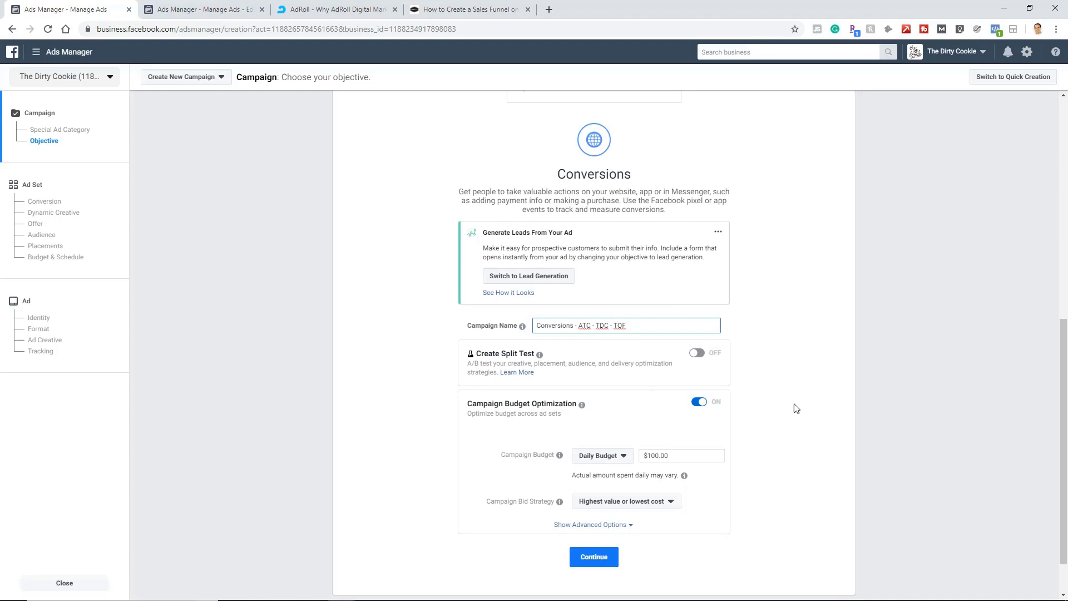
click(698, 403)
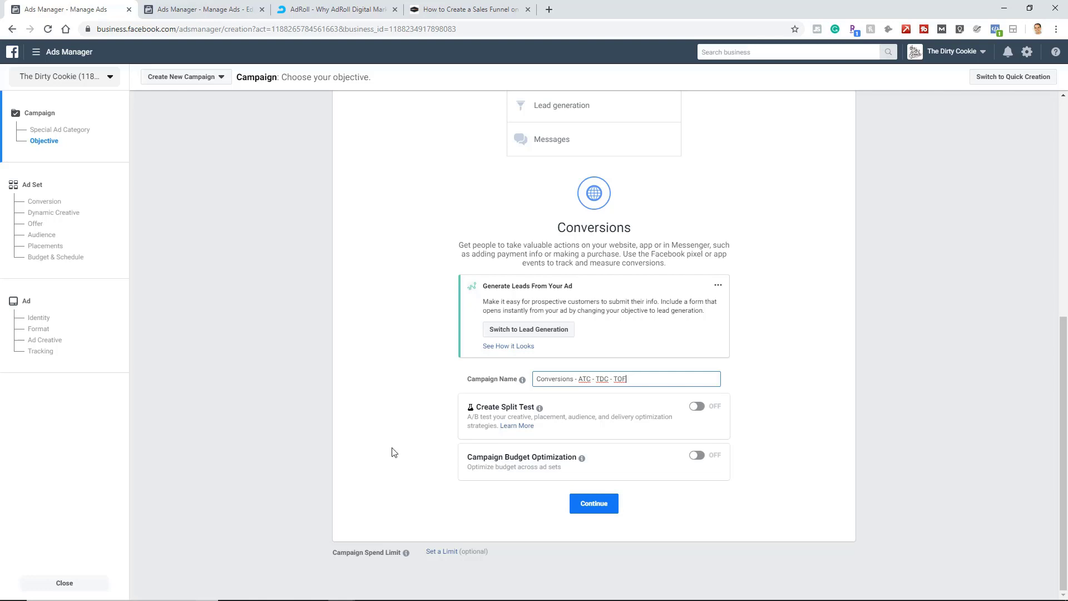
click(584, 507)
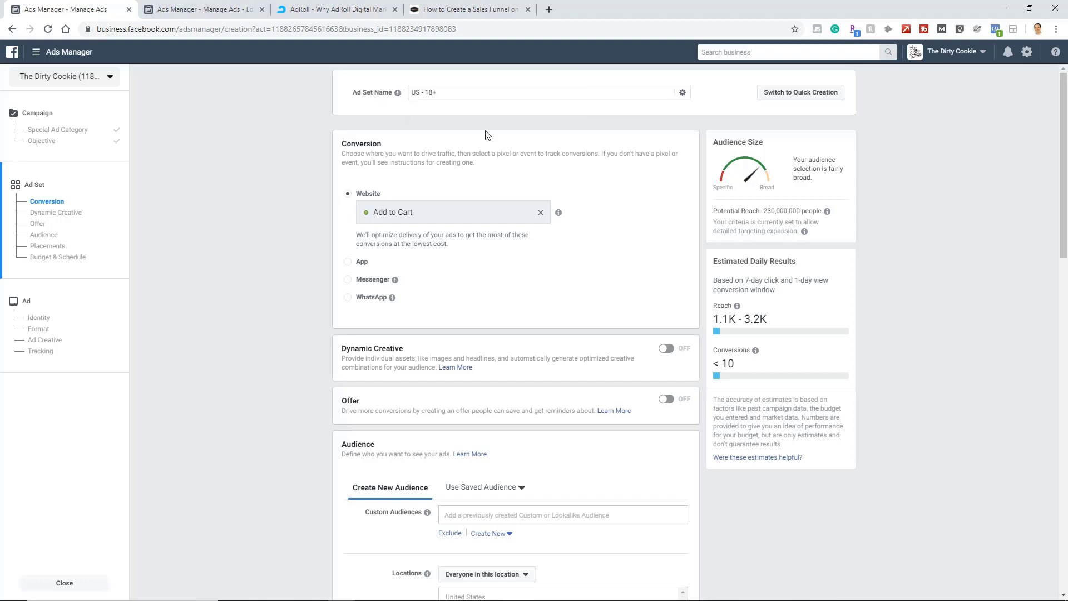
triple_click(454, 210)
click(540, 215)
scroll(539, 281, down, 1)
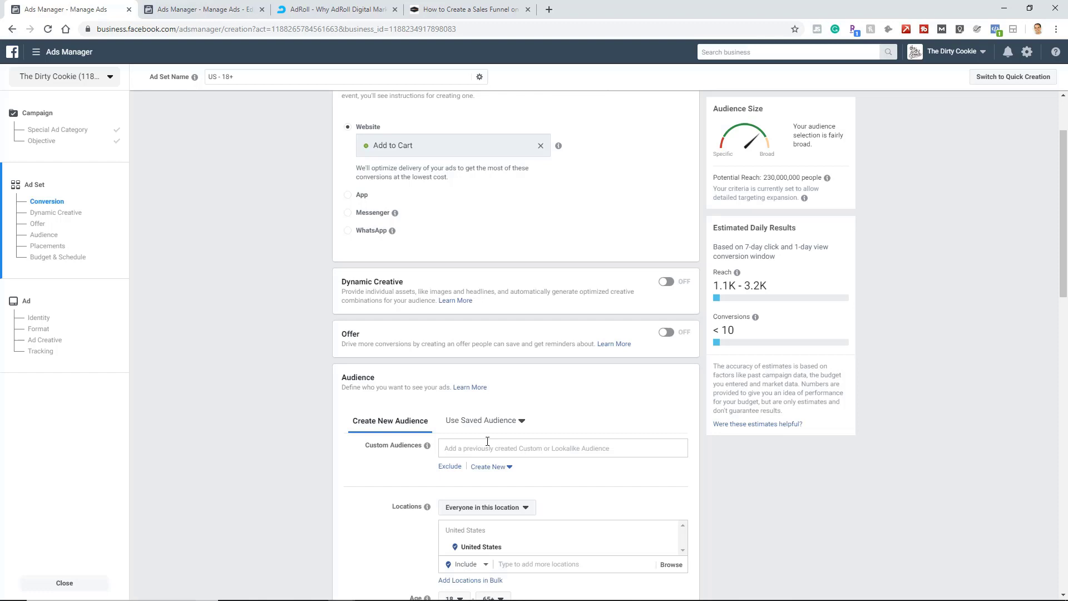
click(480, 448)
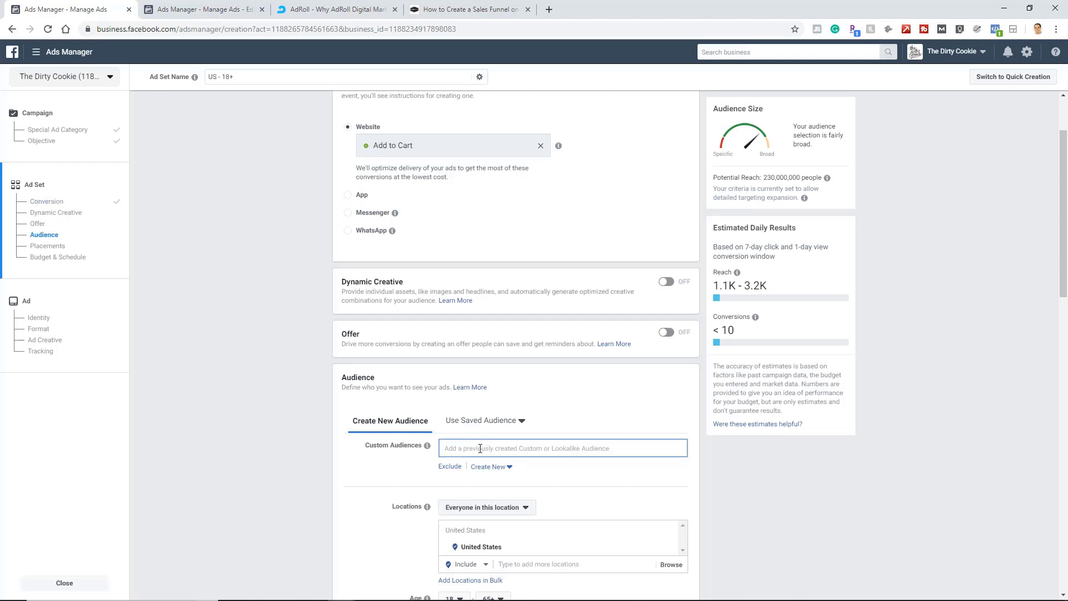
click(36, 52)
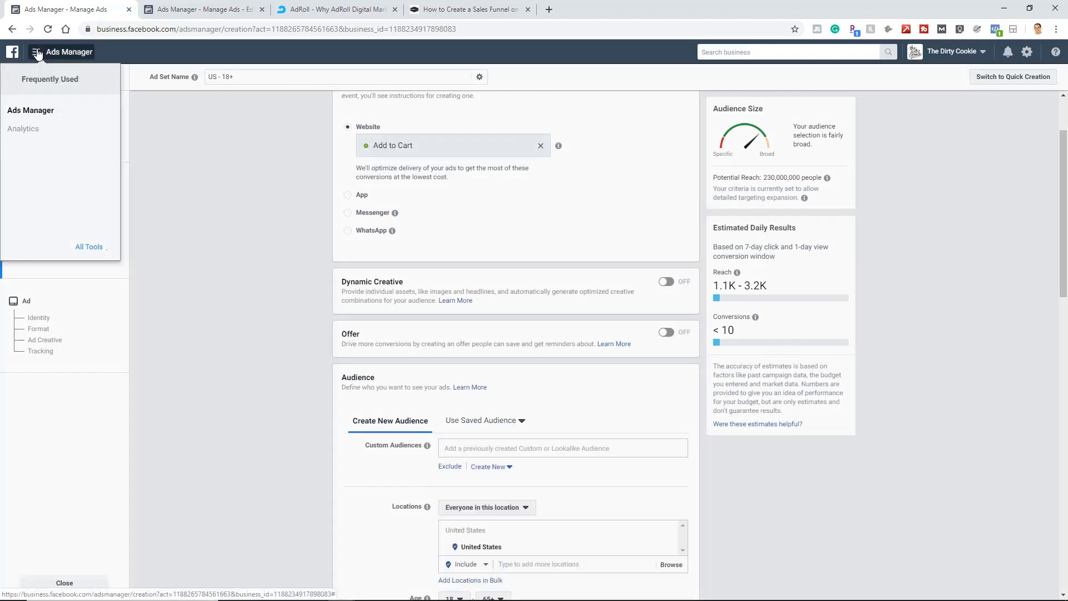
click(90, 247)
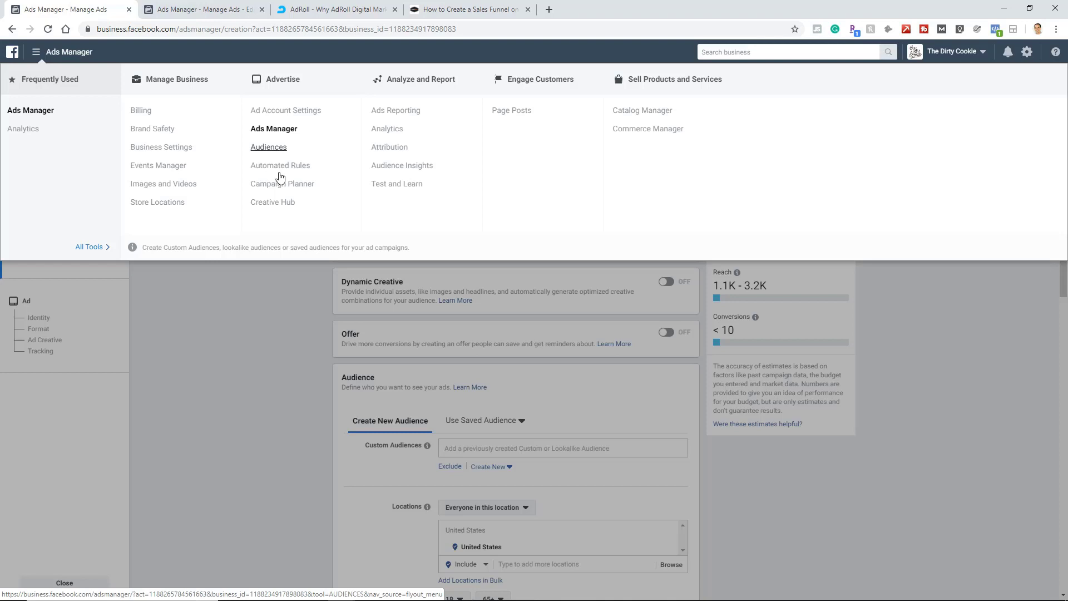
click(216, 400)
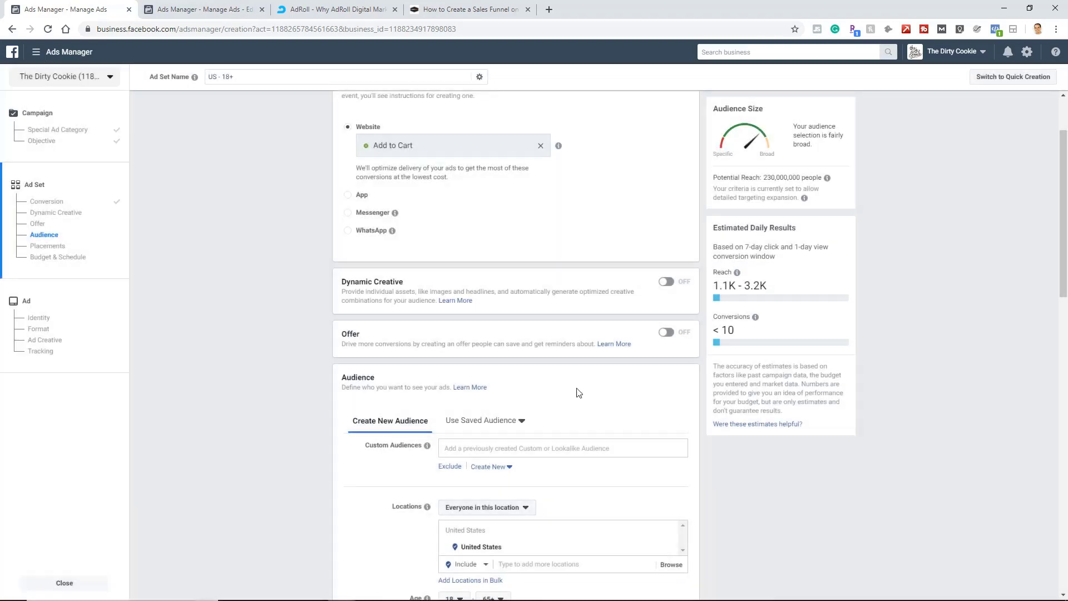
Add the lookalike audience "*****Lookalike (US, 1%) - TDC - Visitors - 90 Days" to the ad set's custom audiences.
click(536, 454)
scroll(264, 432, down, 1)
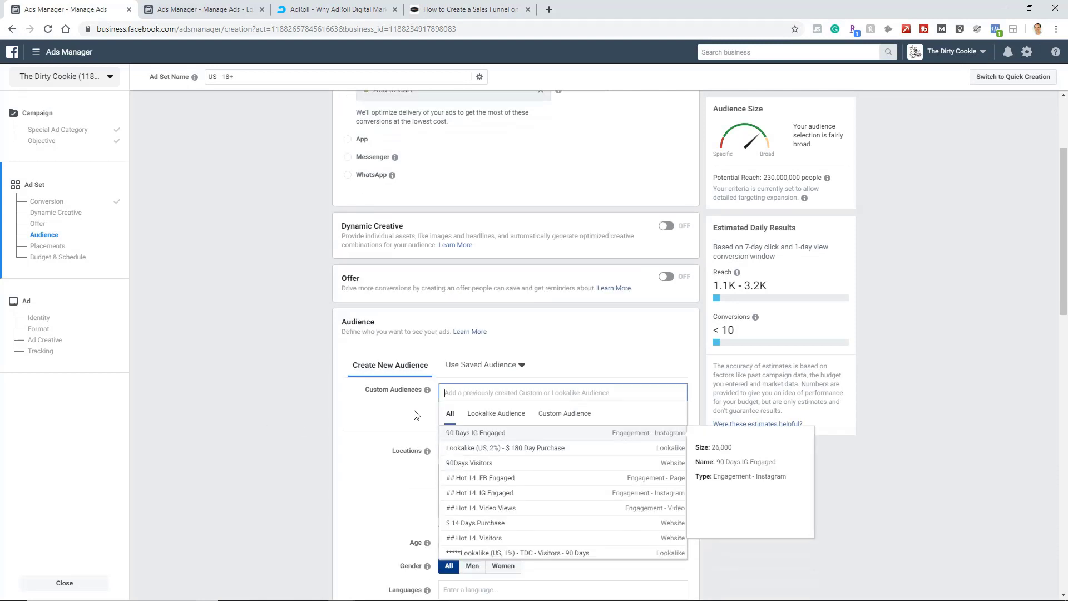
click(495, 414)
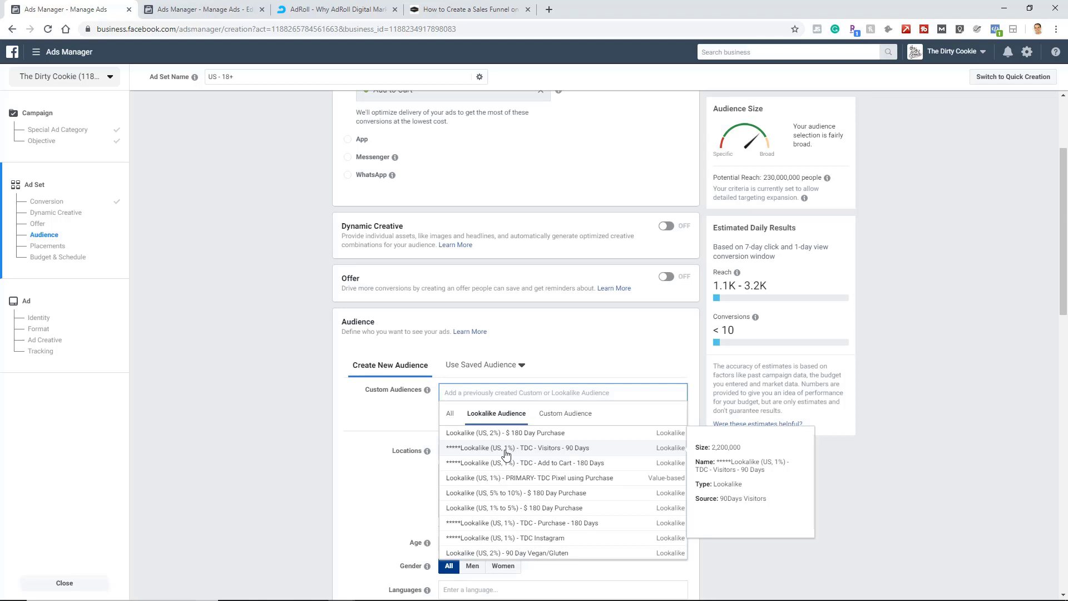
click(520, 453)
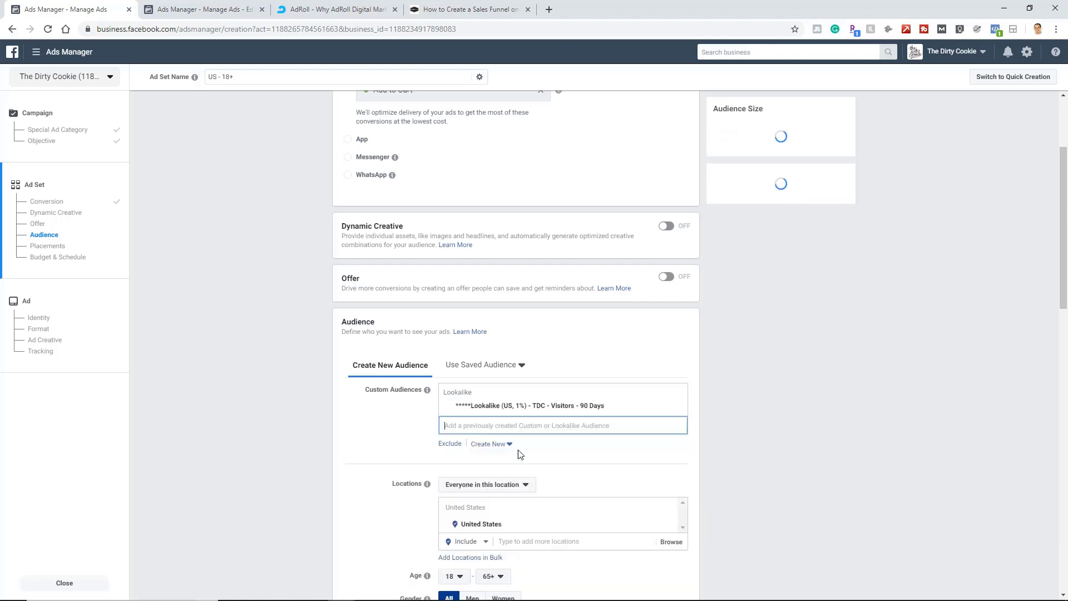
click(520, 425)
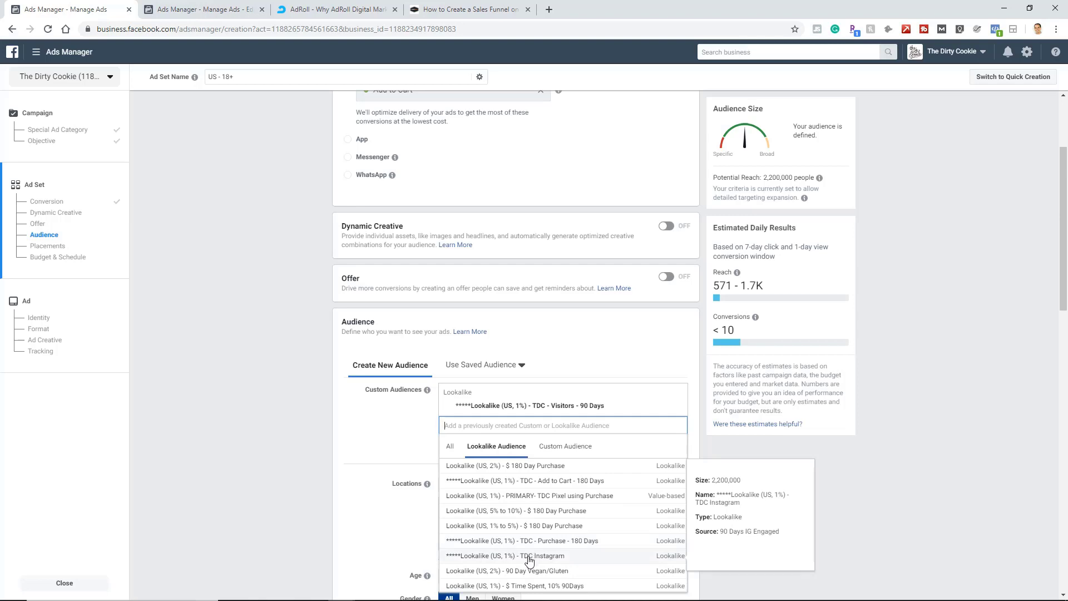
scroll(531, 562, down, 2)
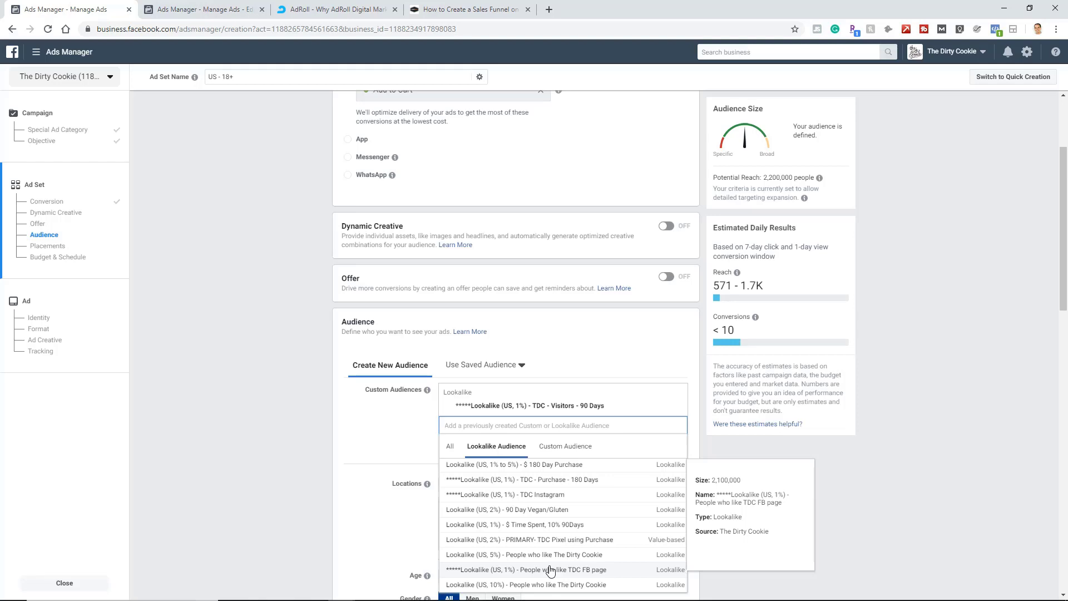
click(313, 433)
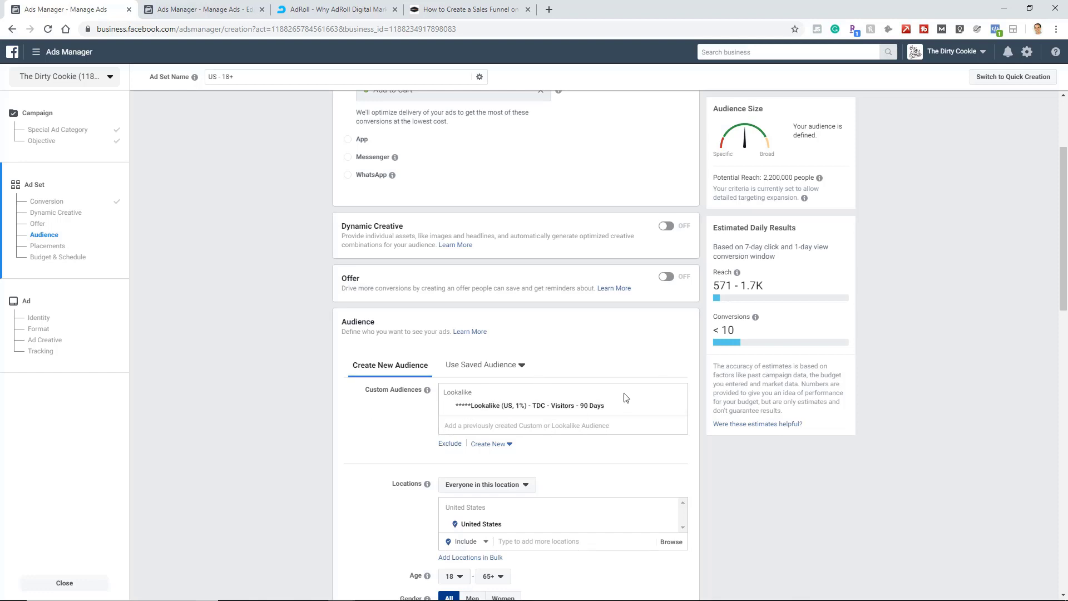
Copy the selected audience's name without the asterisks and rename the ad set "Lookalike (US, 1%) - TDC - Visitors - 90 Days".
drag(614, 407, 472, 409)
key(ctrl+c)
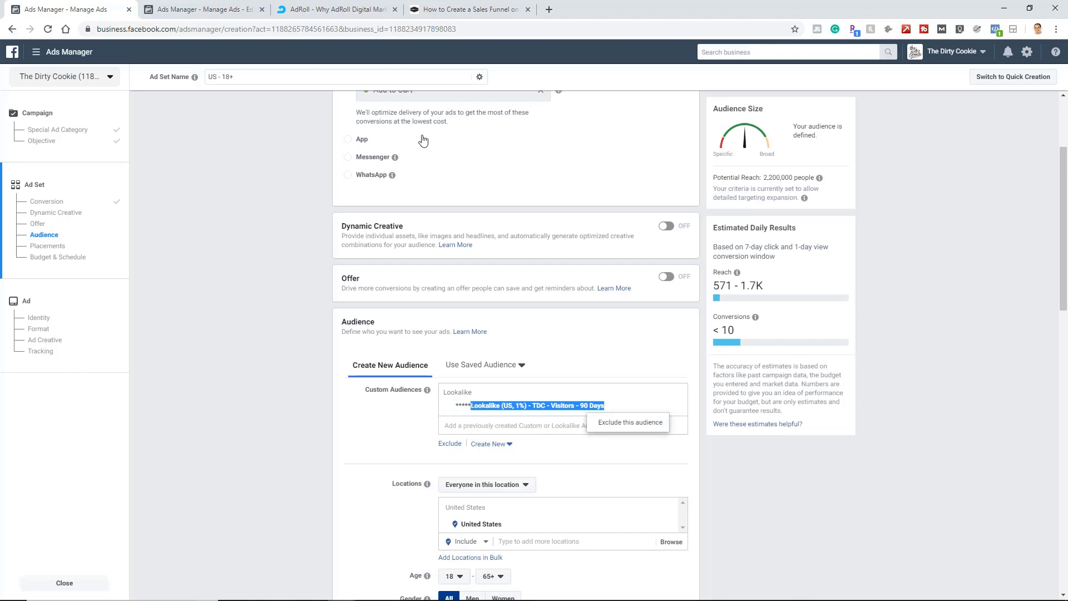
scroll(423, 111, up, 2)
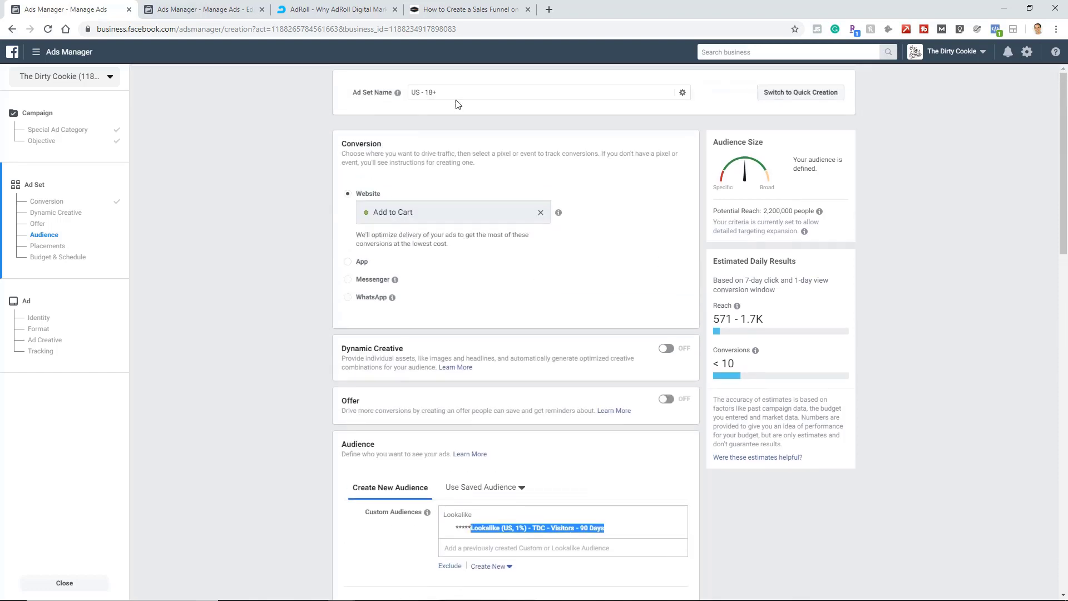
click(454, 97)
key(ctrl+a)
key(ctrl+v)
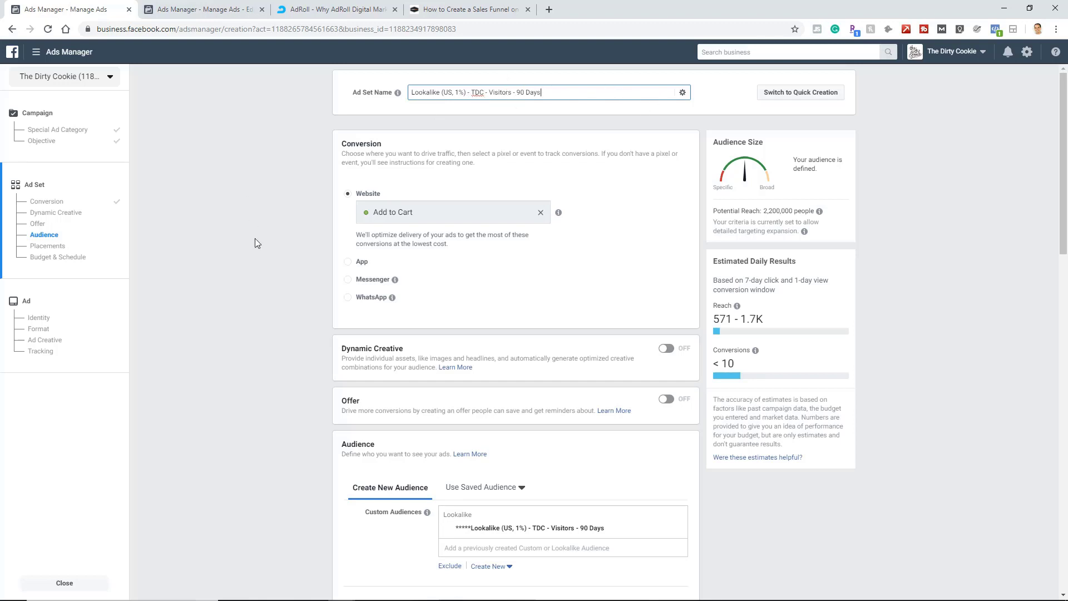
Disable the detailed targeting expansion for the ad set's audience.
scroll(254, 238, down, 1)
scroll(325, 217, down, 2)
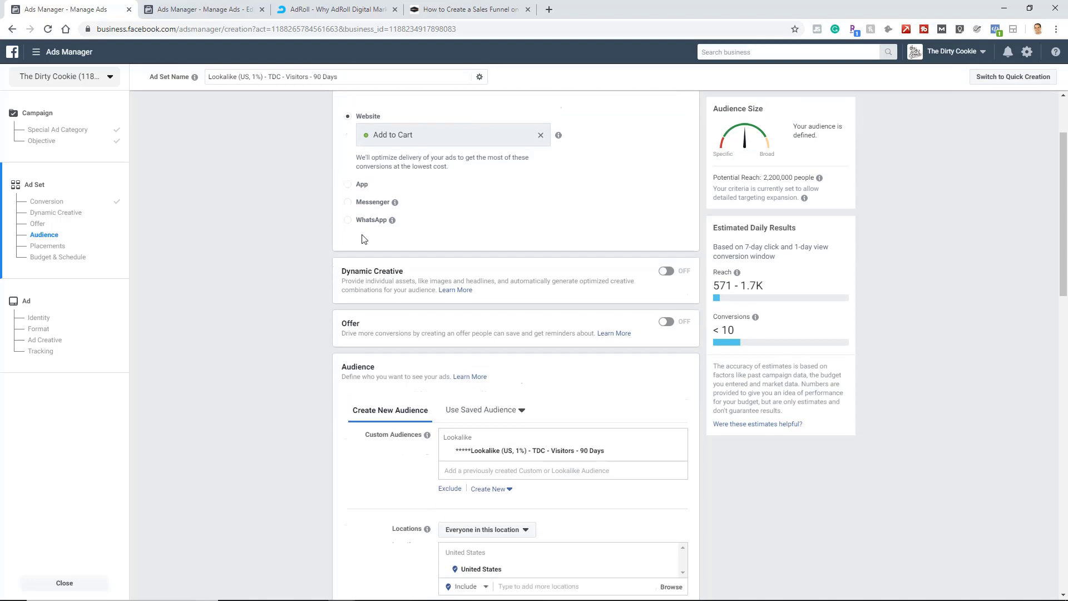
scroll(350, 497, down, 1)
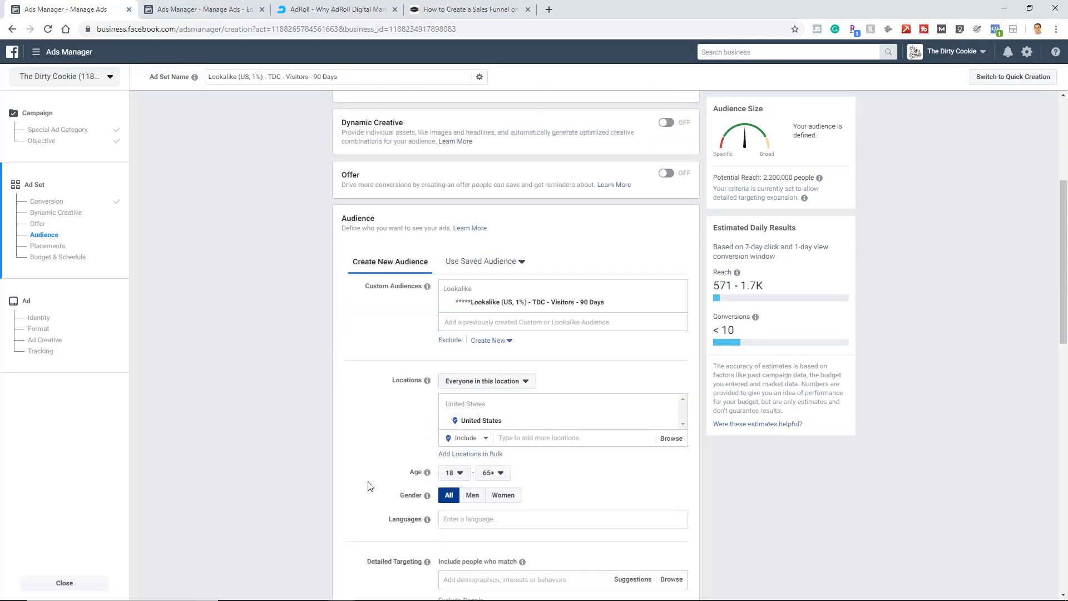
scroll(345, 480, down, 3)
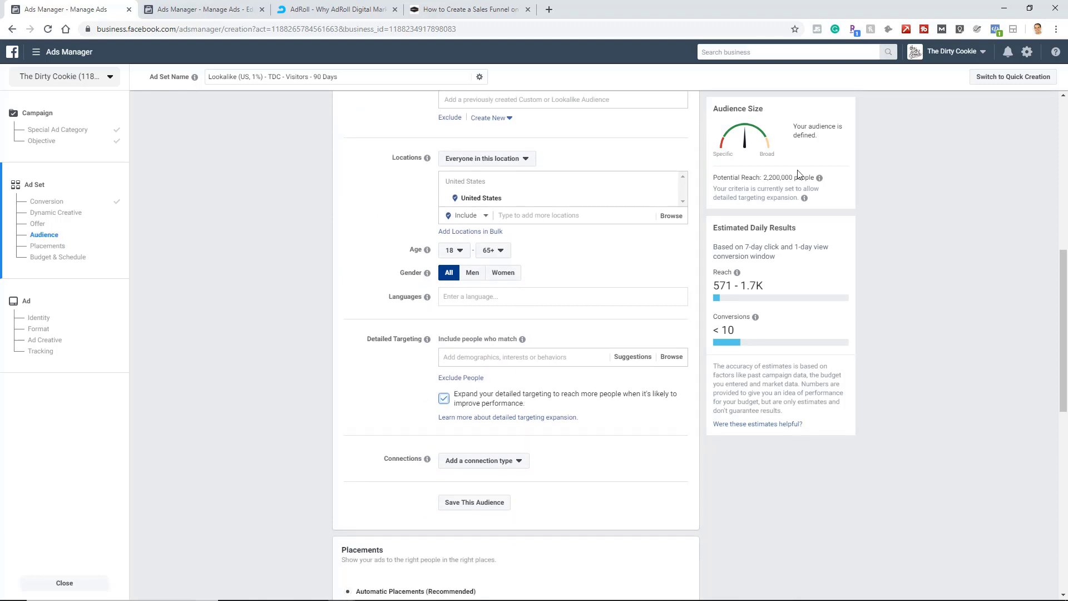
click(444, 398)
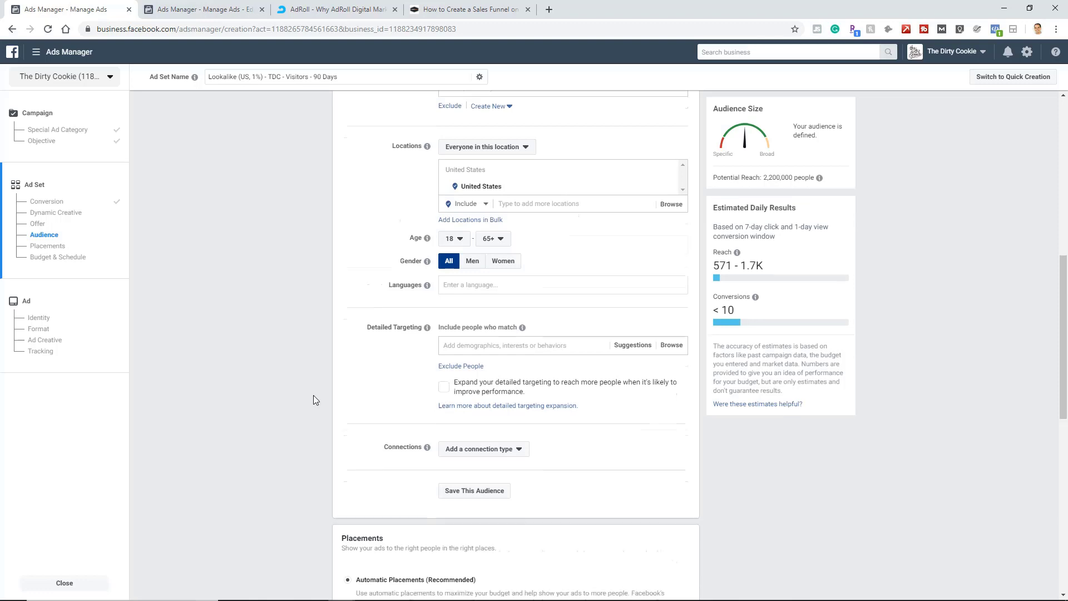
Change the ad set from automatic to manually edited placements and exclude the Audience Network platform.
scroll(312, 395, down, 2)
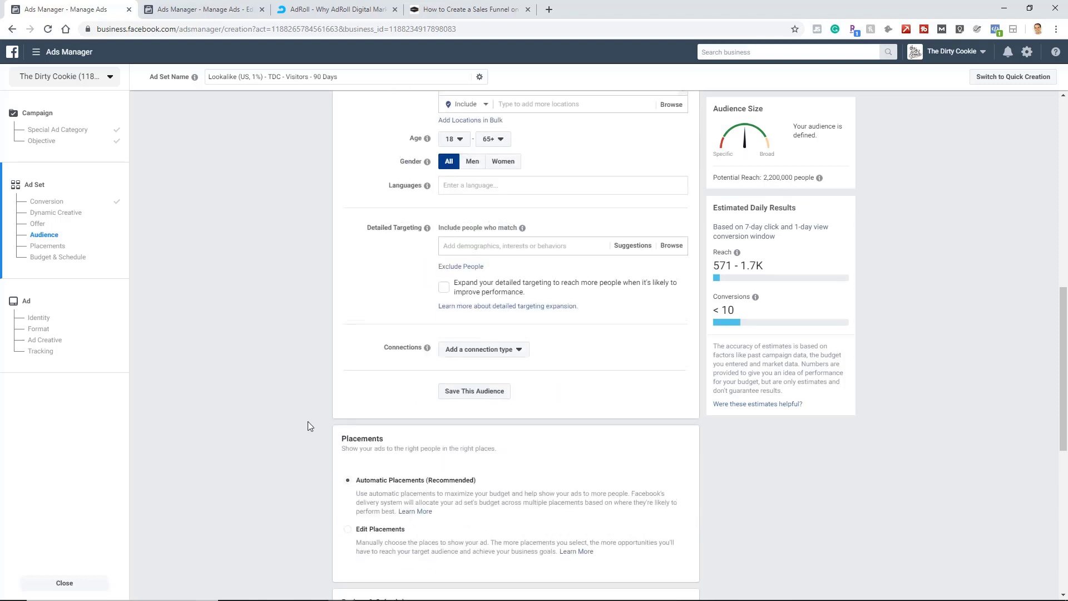
scroll(309, 426, down, 2)
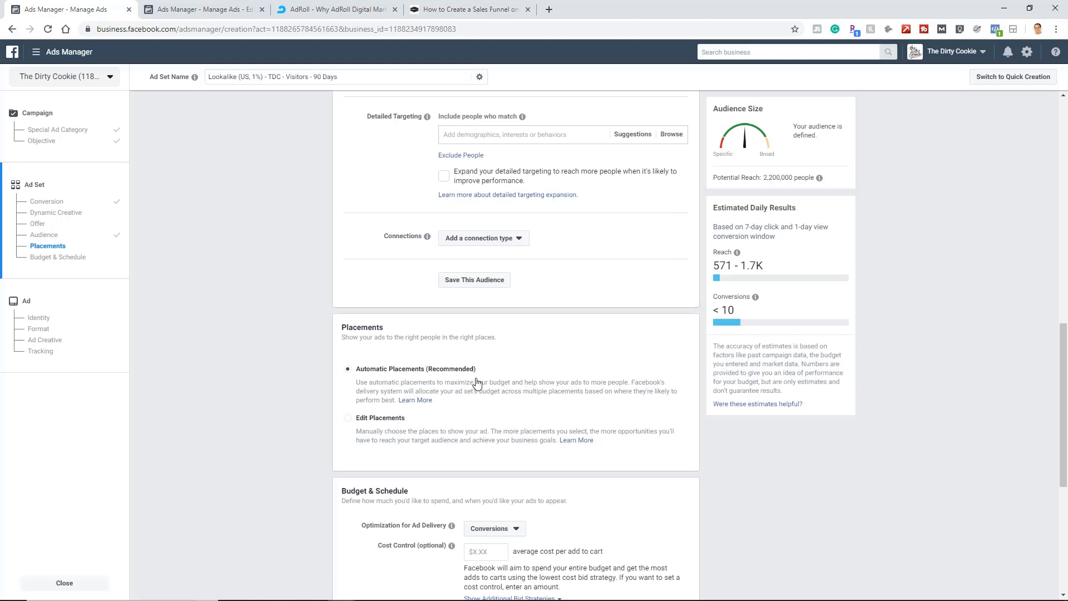
click(365, 438)
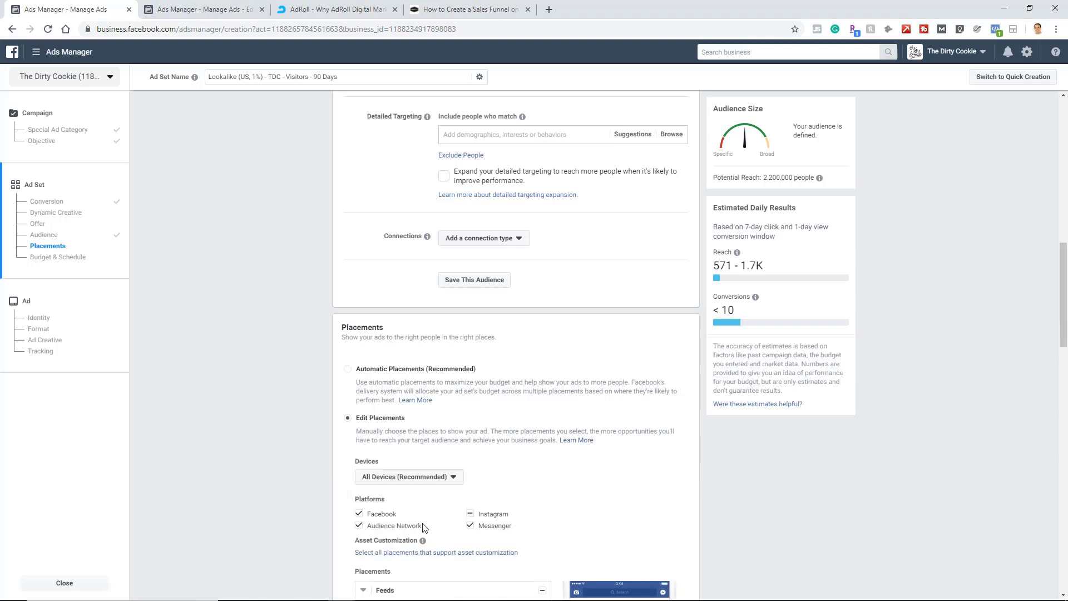
click(359, 526)
scroll(503, 384, down, 3)
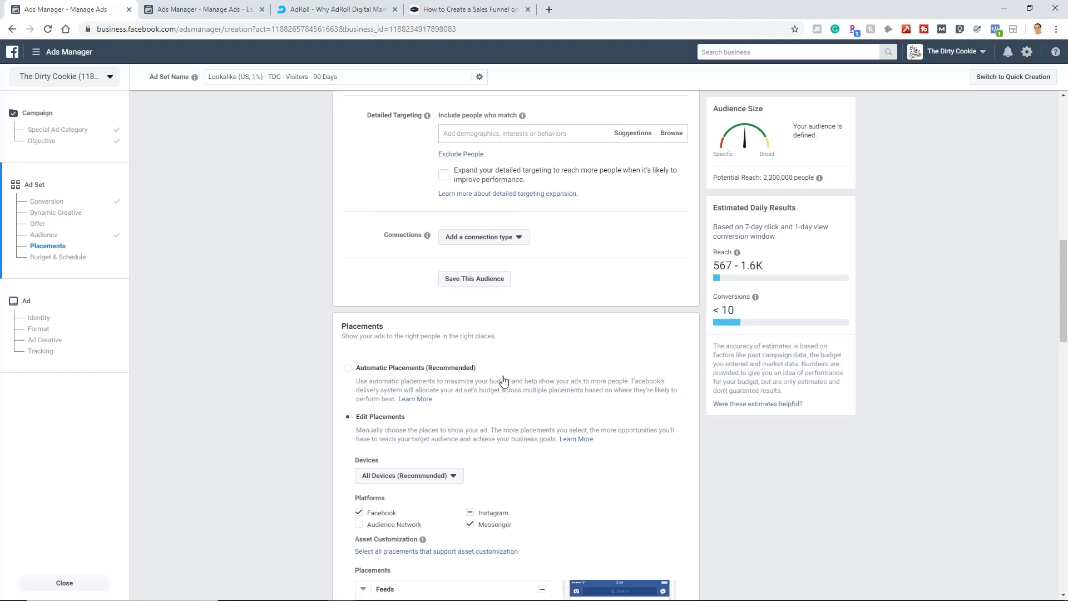
scroll(242, 412, down, 10)
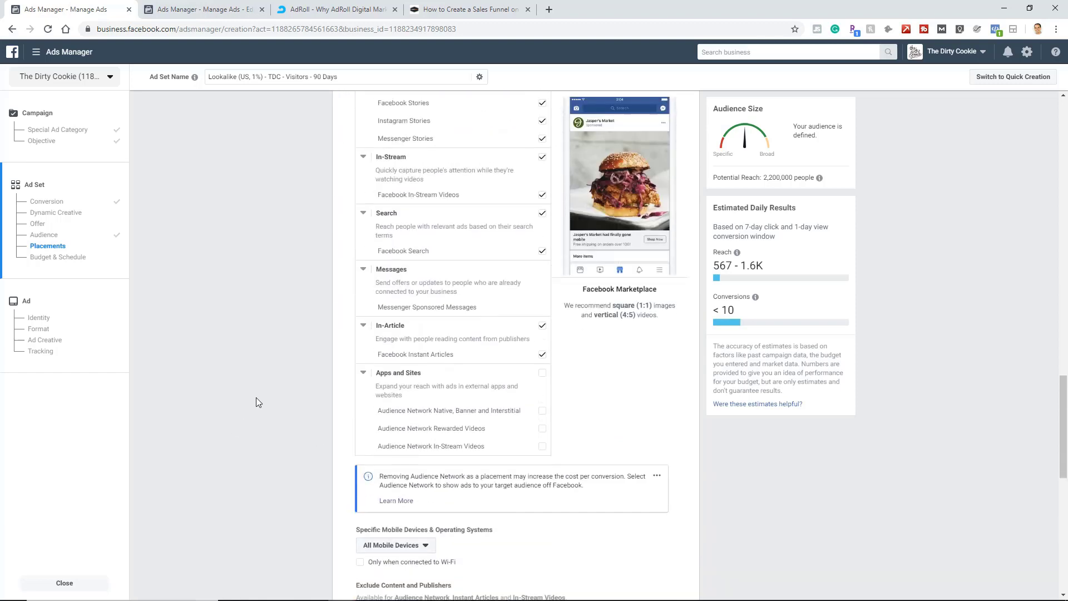
Set the ad set's daily budget to $5.00.
scroll(256, 401, down, 5)
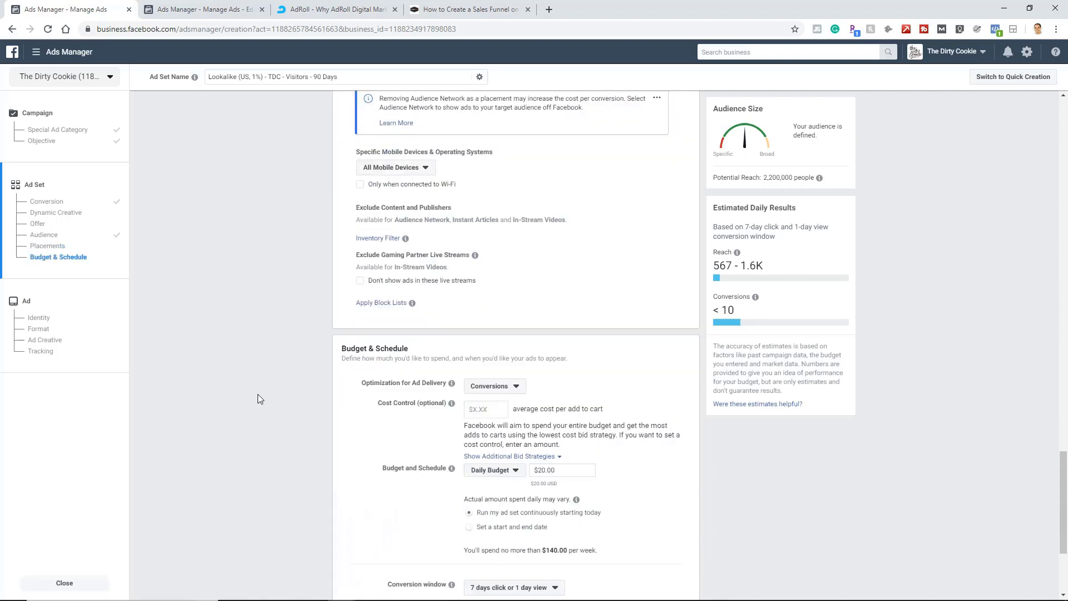
scroll(258, 399, down, 1)
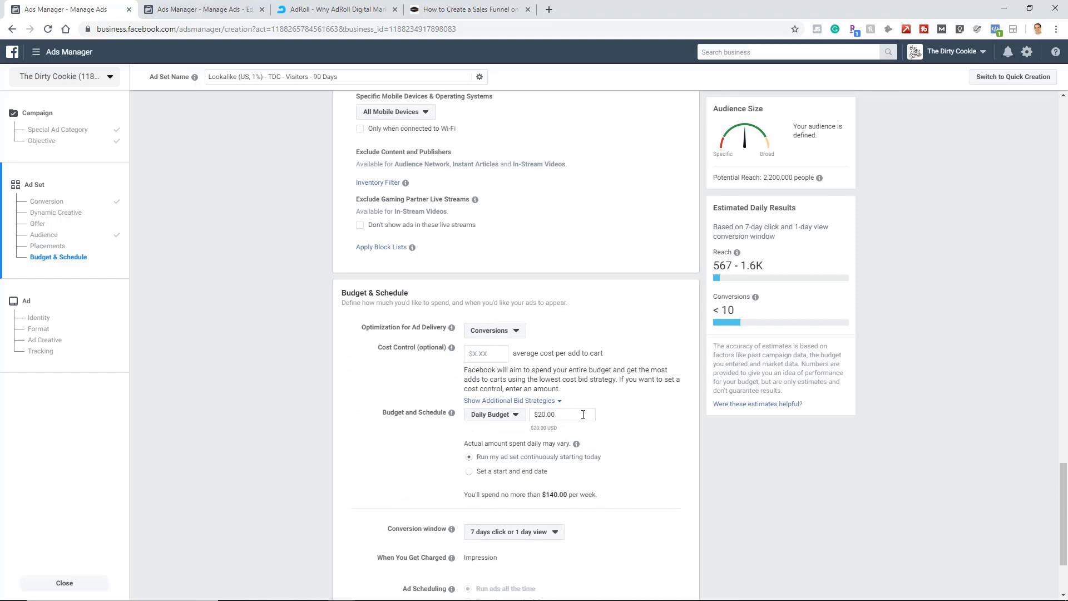
drag(582, 415, 508, 418)
text(5)
Review the ad set's audience and conversion event, and look through the other lookalike audiences available to add.
scroll(528, 450, up, 10)
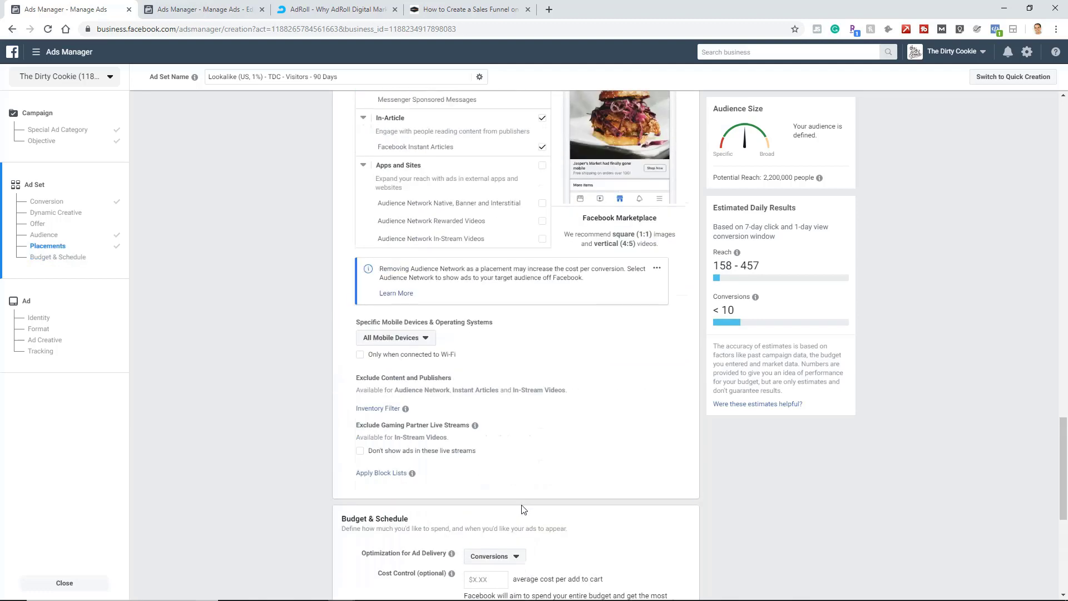
scroll(548, 481, up, 8)
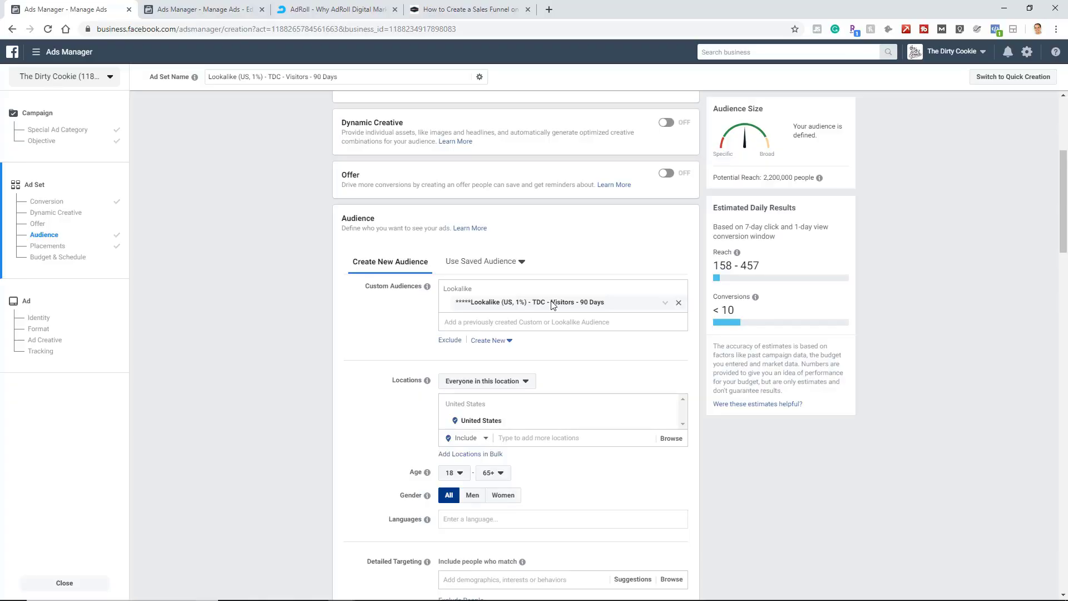
scroll(486, 281, up, 3)
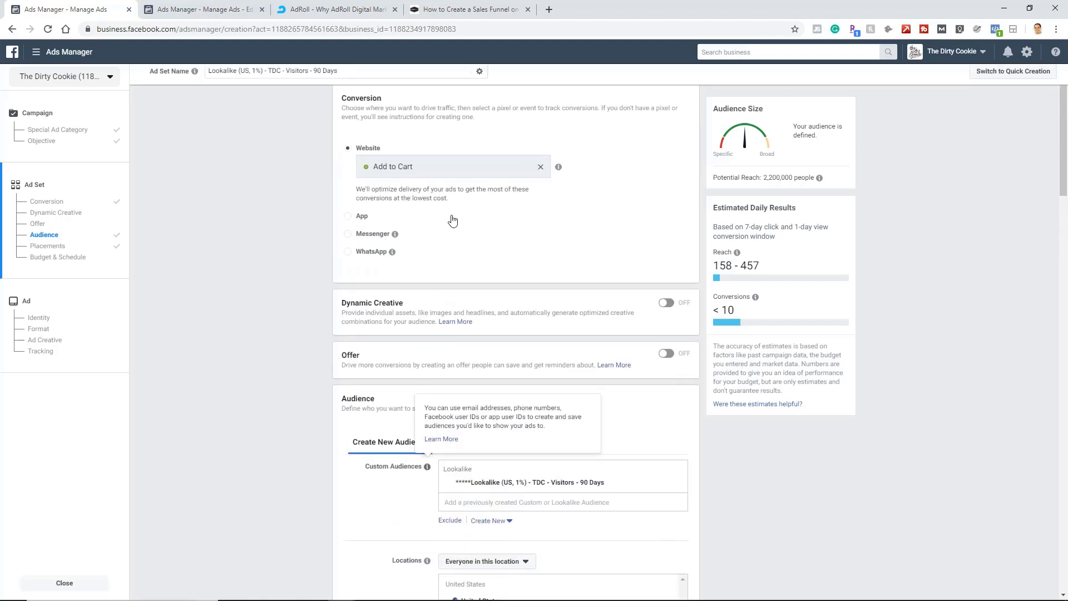
scroll(325, 366, down, 1)
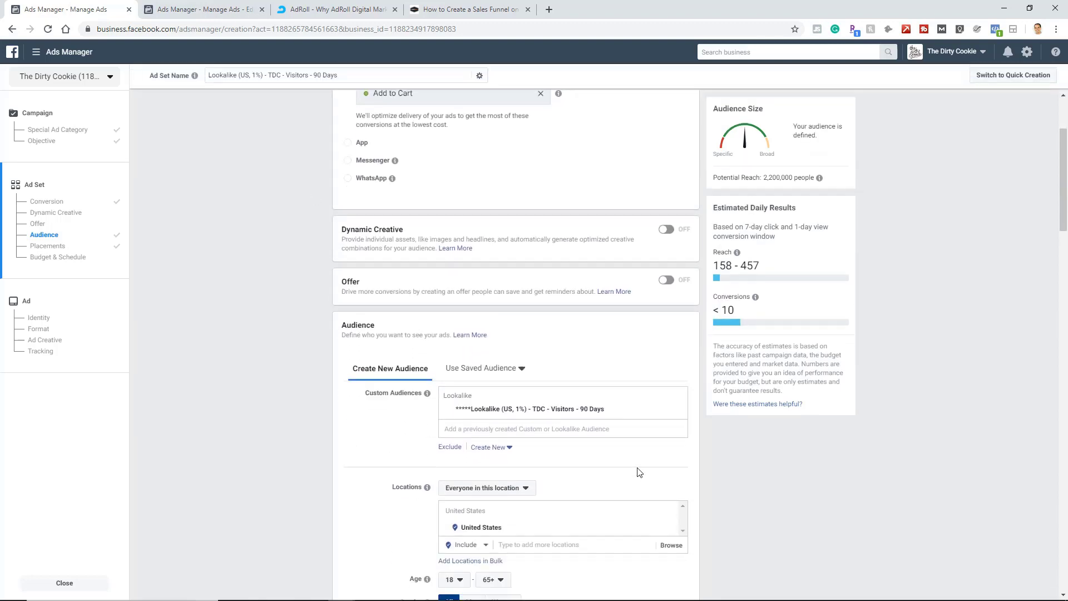
click(589, 428)
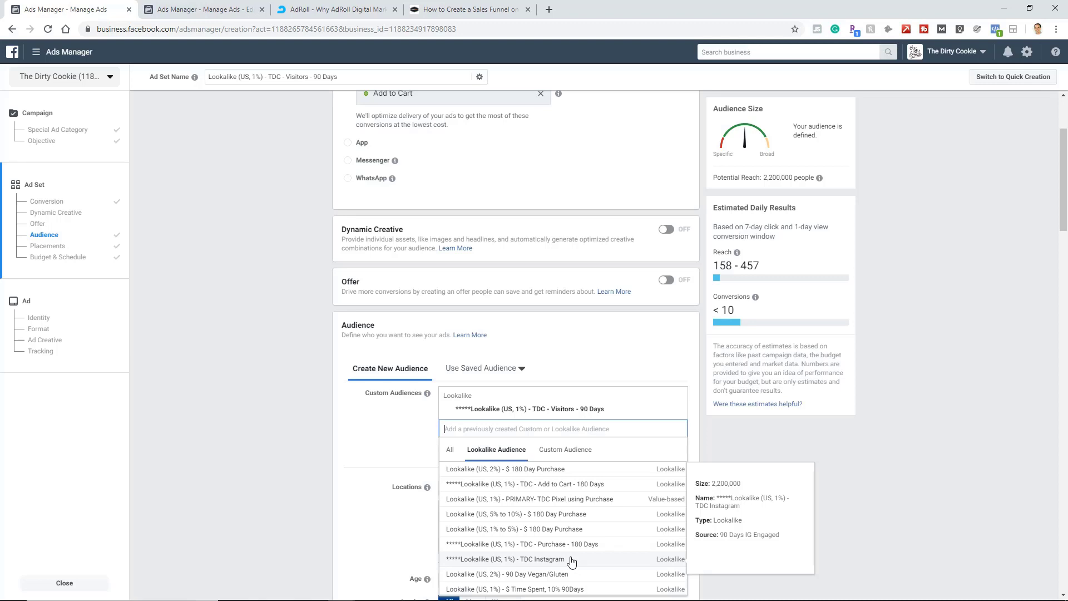
click(298, 429)
Continue from the completed ad set to the ad setup.
scroll(300, 428, down, 15)
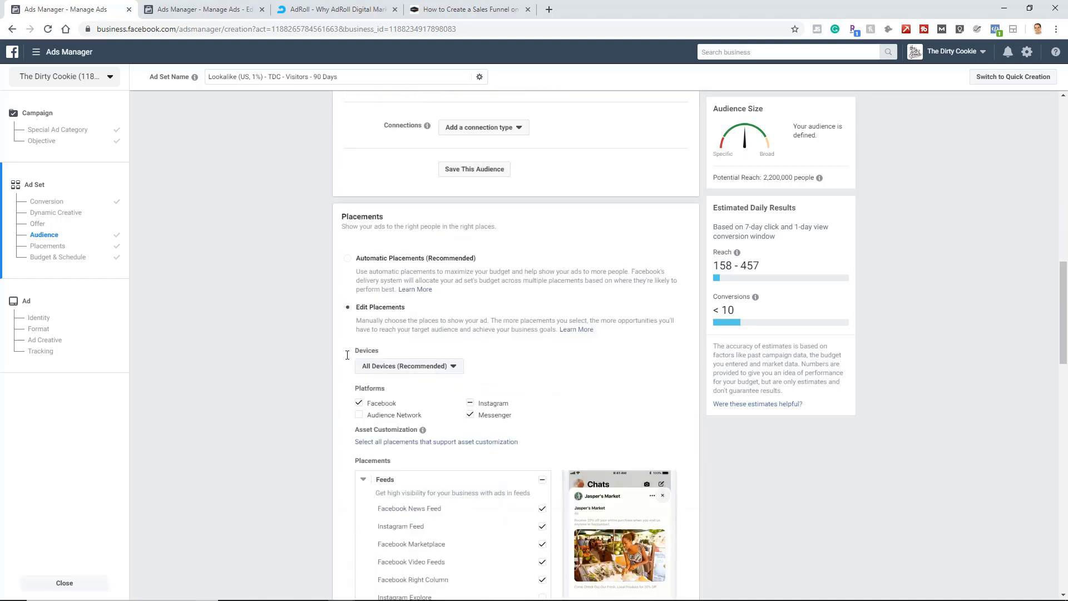
scroll(376, 332, down, 15)
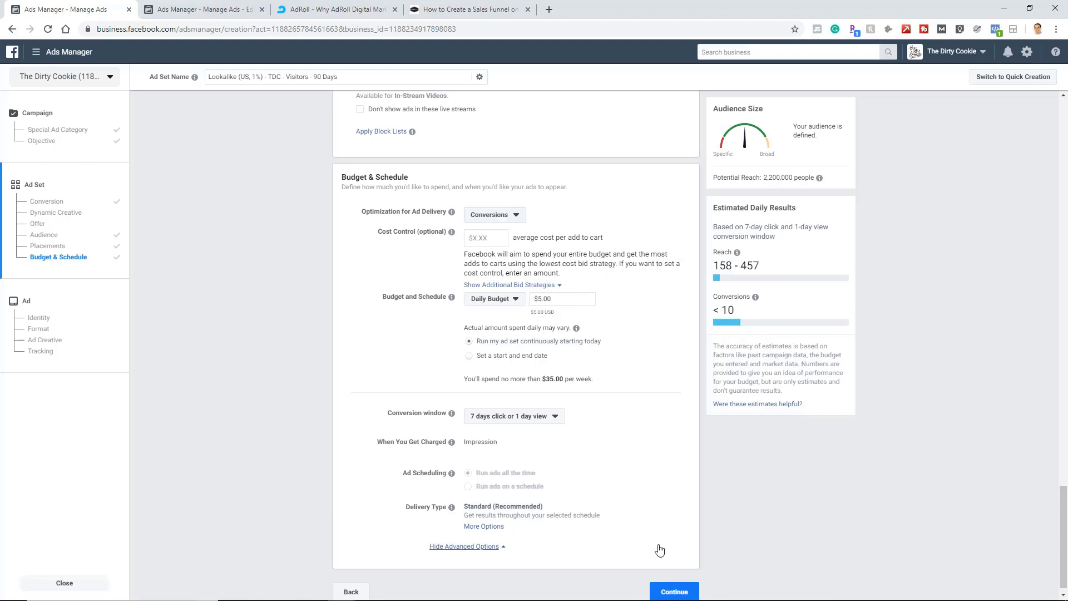
scroll(671, 567, down, 1)
click(684, 579)
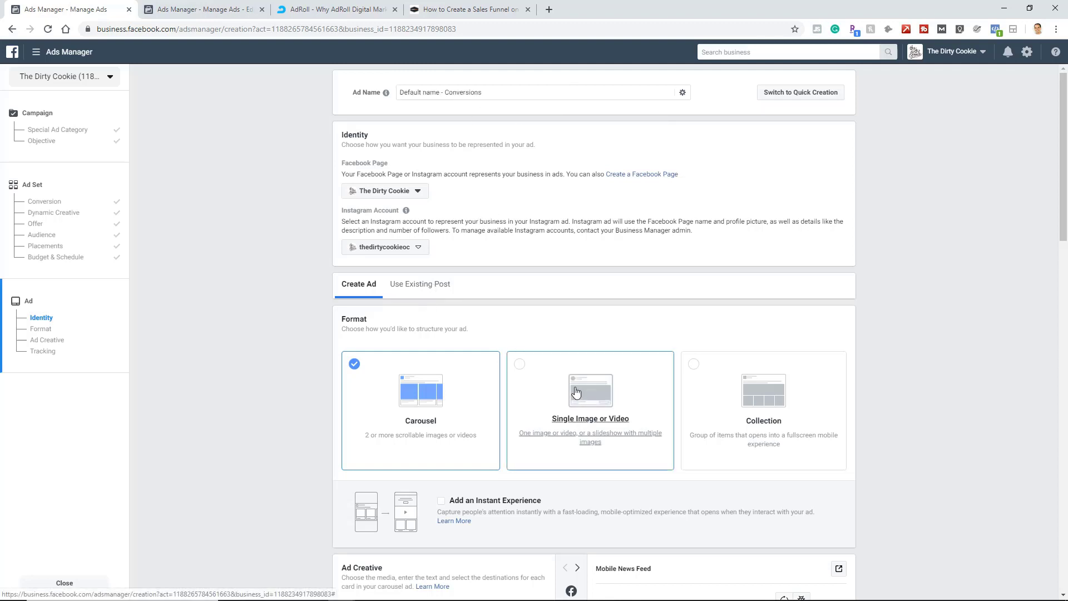
Choose Single Image or Video as the ad's format.
click(460, 93)
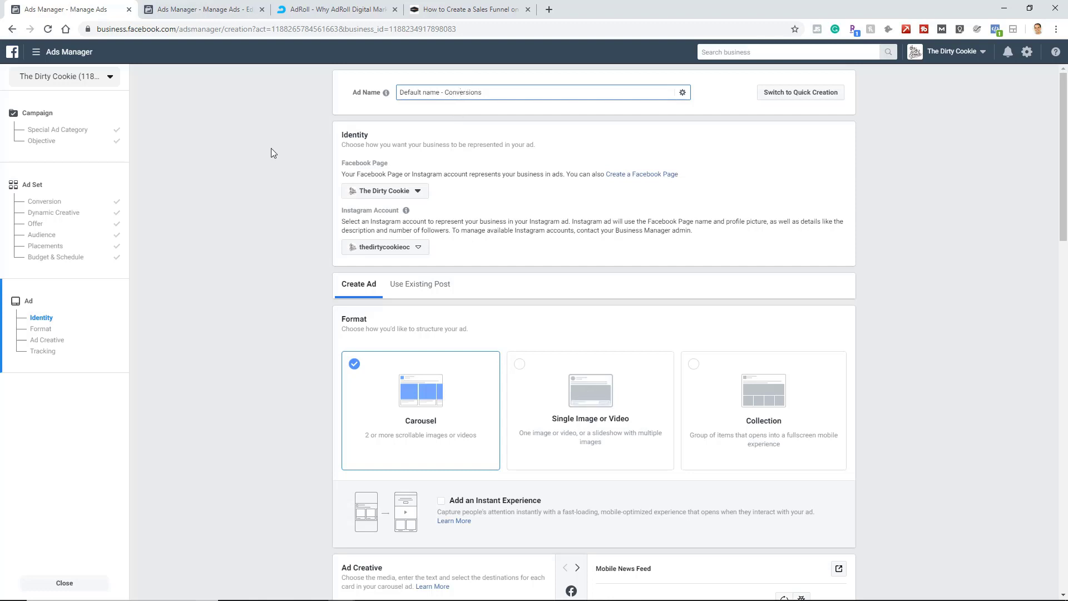
click(487, 169)
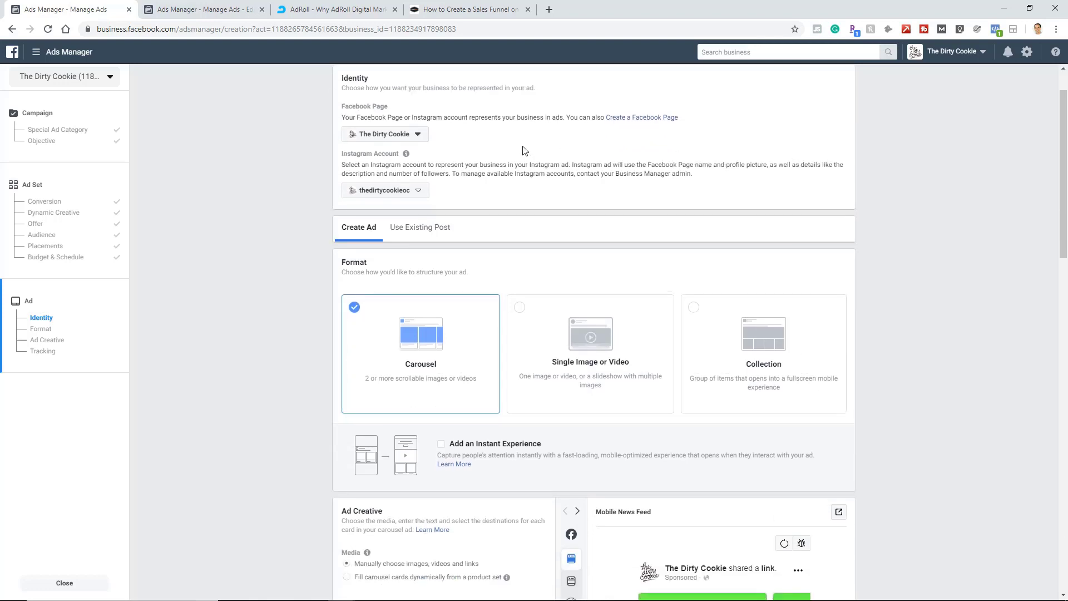
scroll(711, 258, down, 3)
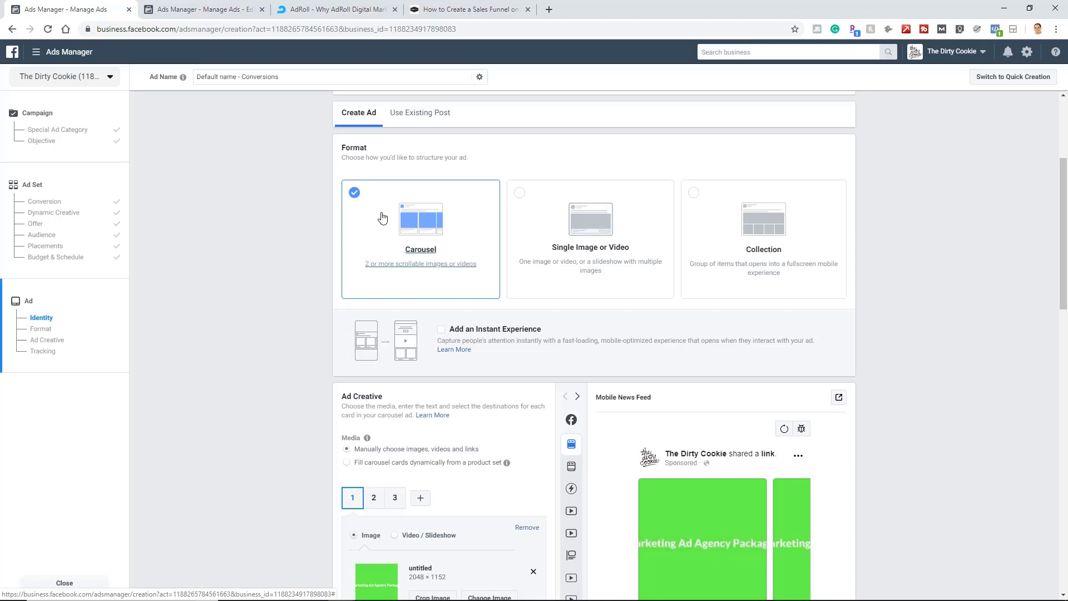
click(550, 214)
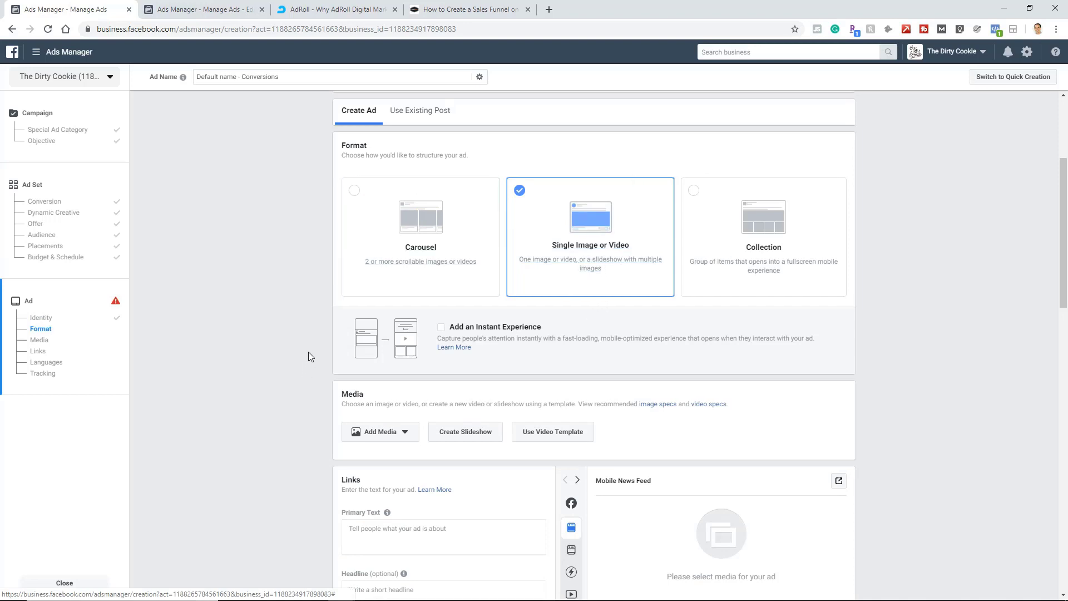
Add the account image cookie_butter_4_pack_720x.jpg, showing a jar with strawberries, as the ad's media.
scroll(308, 352, down, 3)
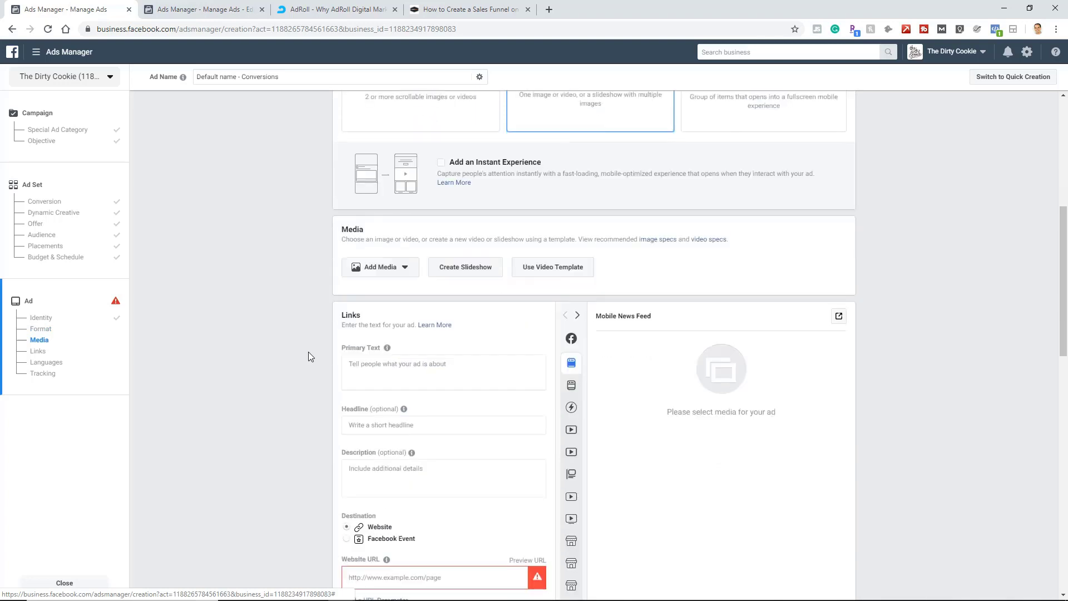
click(411, 271)
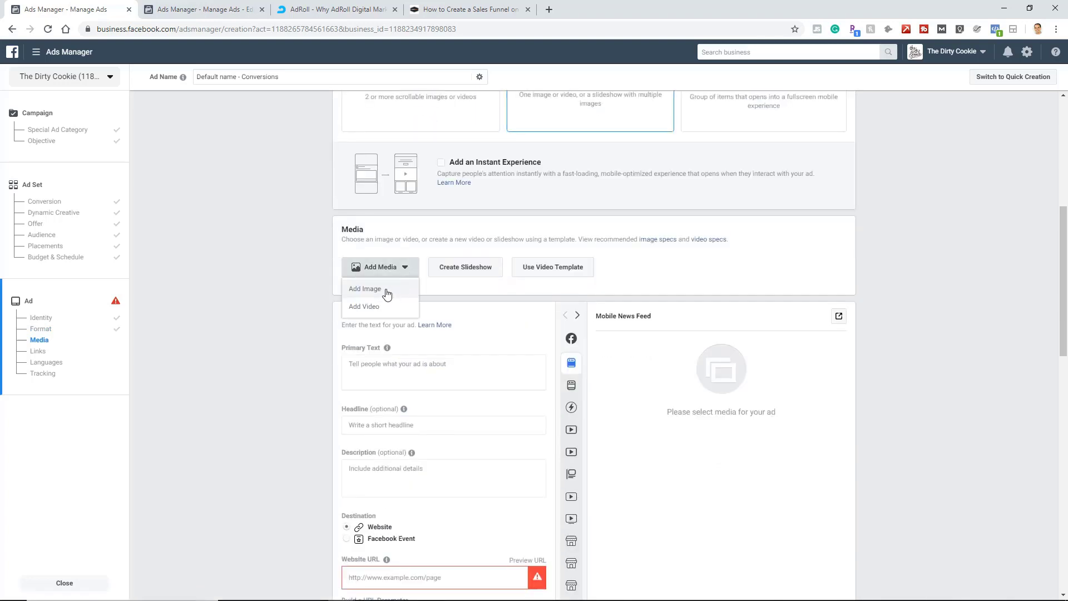
click(388, 290)
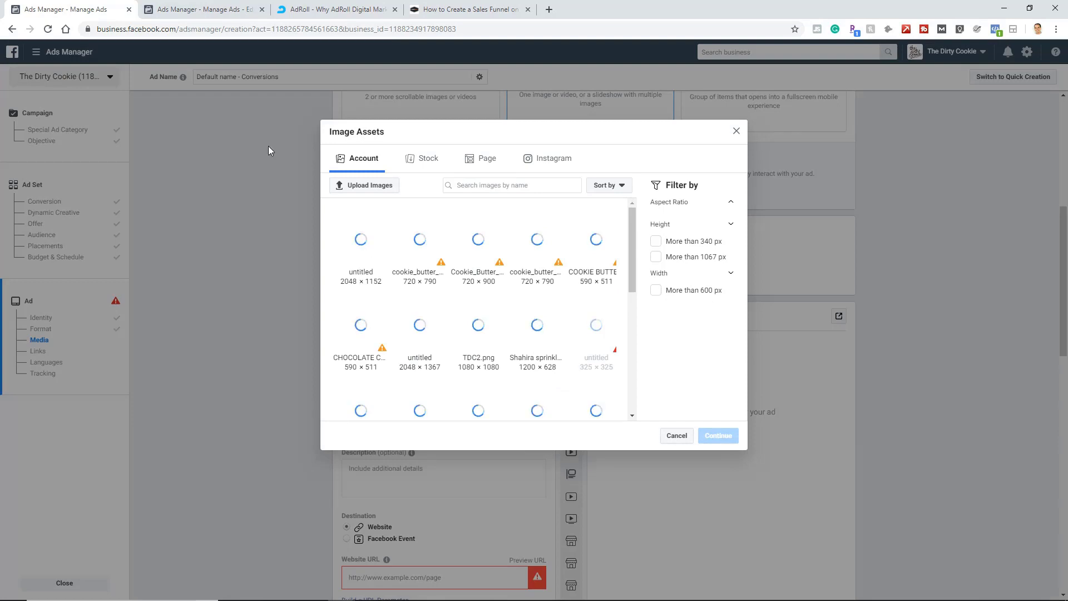
click(447, 239)
click(412, 205)
click(422, 236)
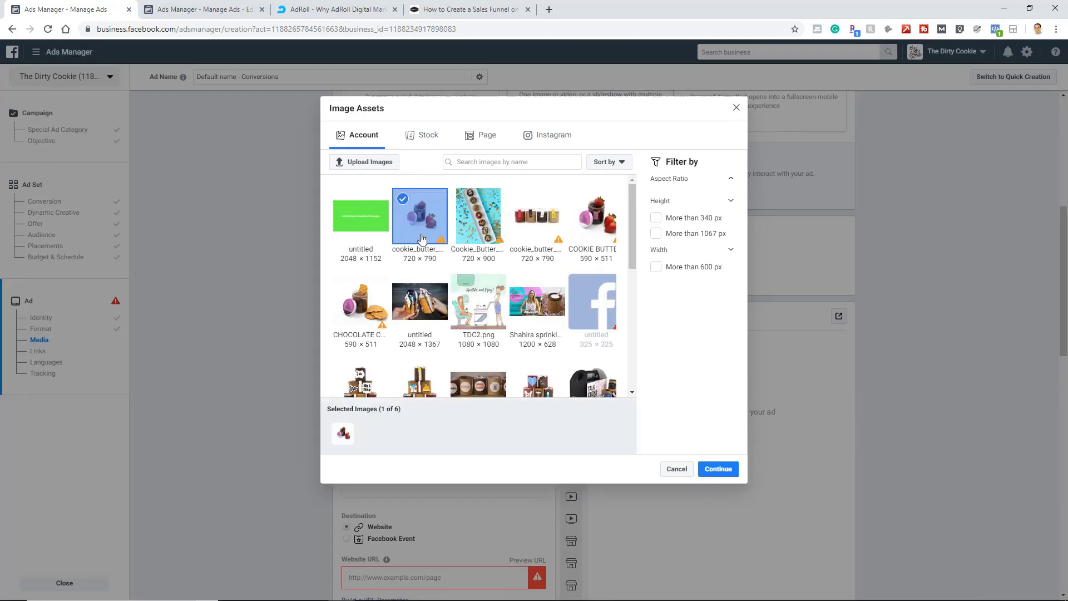
click(722, 468)
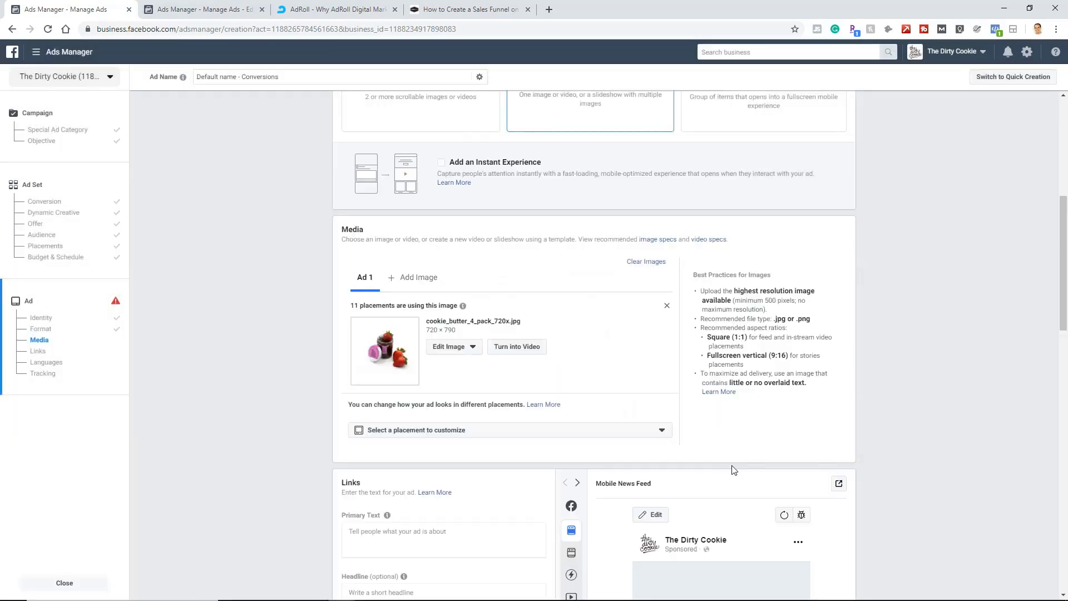
Add three more account images: the 720 × 900 cookie butter image, the four-jar image and CHOCOLATE CHIP COOKIE BUTTER.jpg.
scroll(298, 349, down, 2)
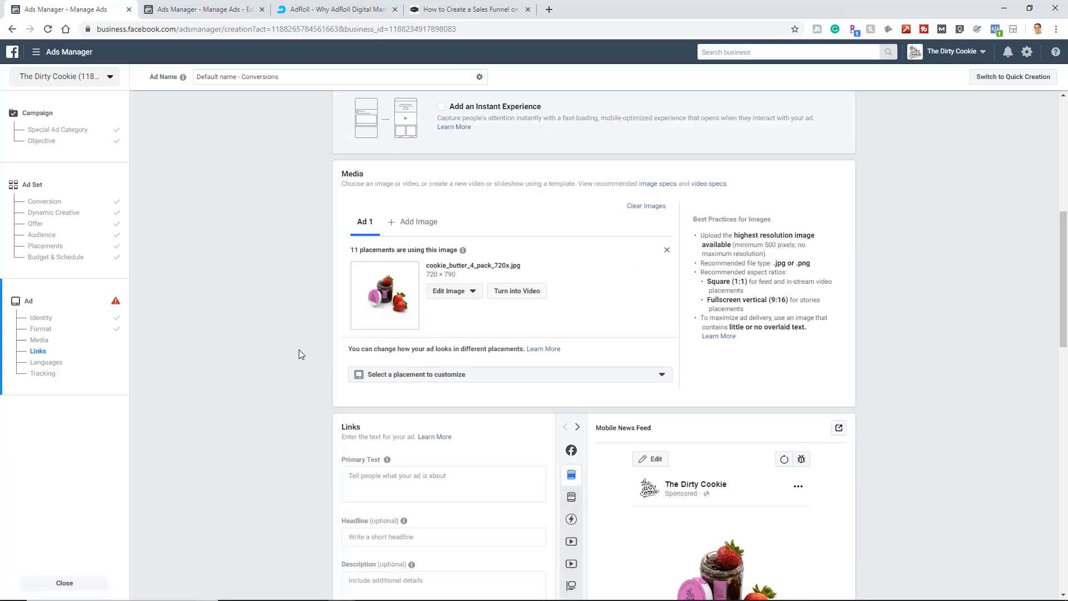
scroll(299, 355, down, 1)
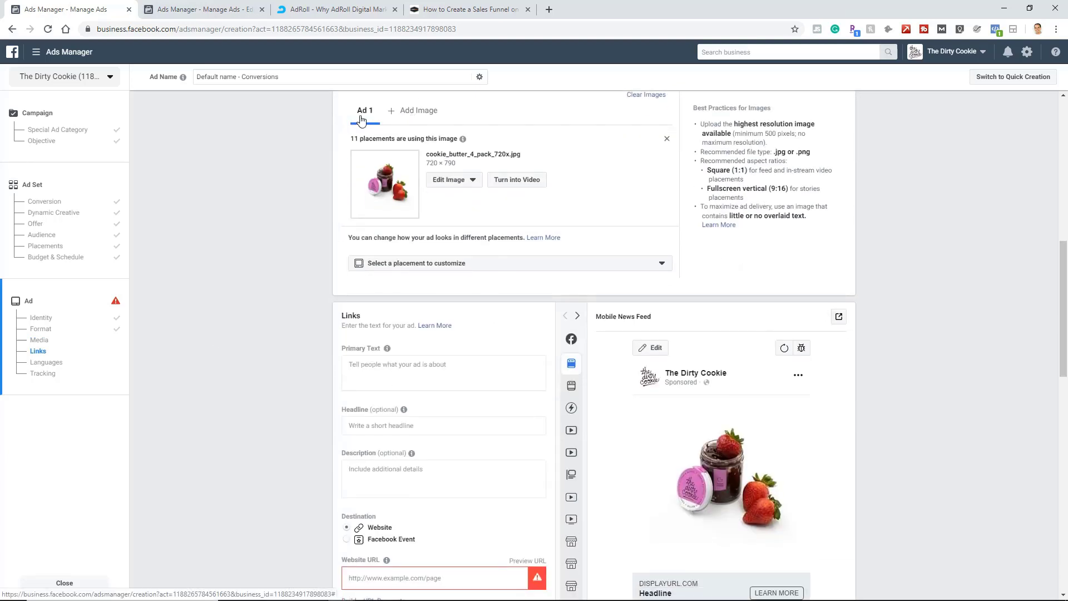
click(413, 116)
click(490, 240)
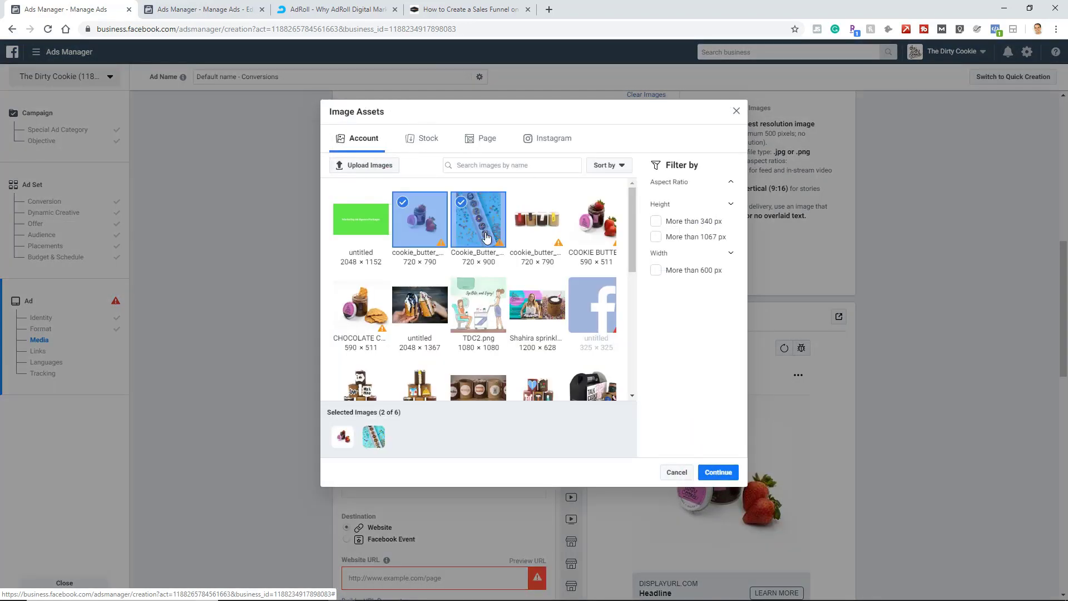
click(525, 232)
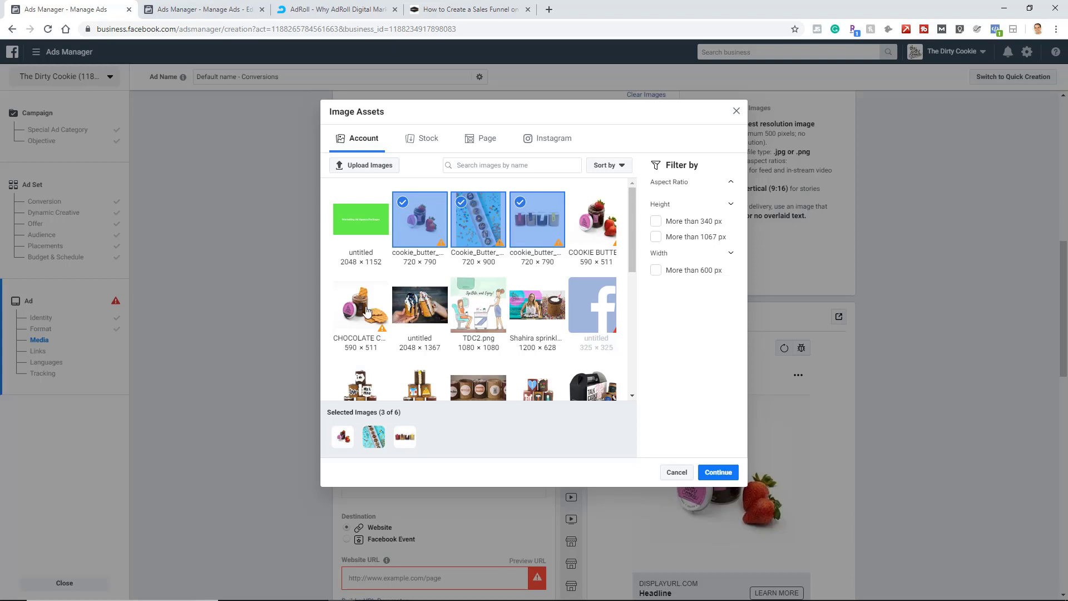
click(718, 472)
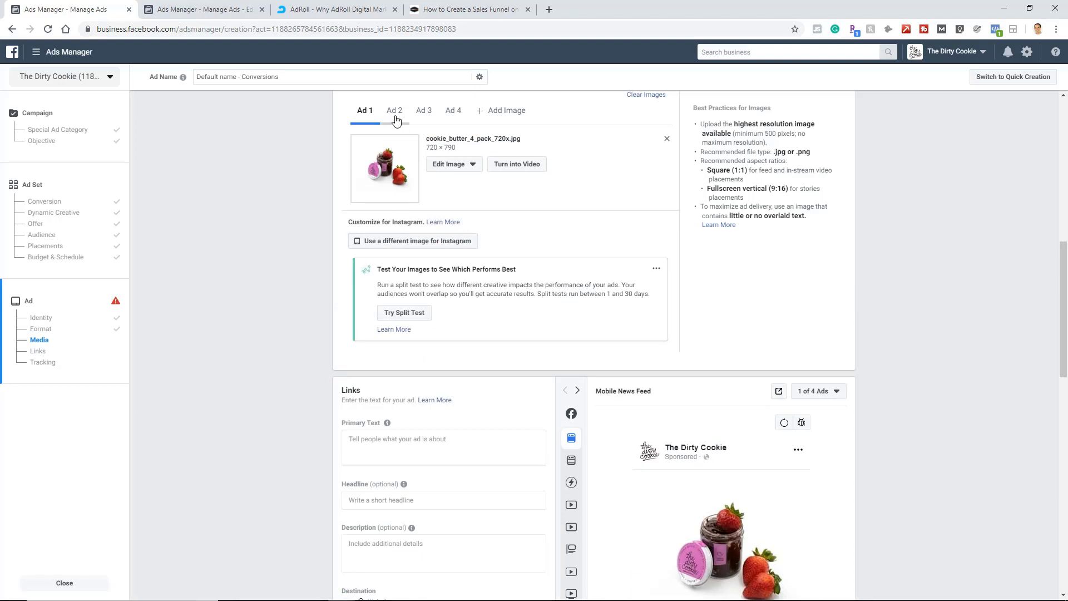
Check the added ad images and turn on automatic square cropping for Ad 4's CHOCOLATE CHIP COOKIE BUTTER.jpg.
click(413, 117)
click(439, 114)
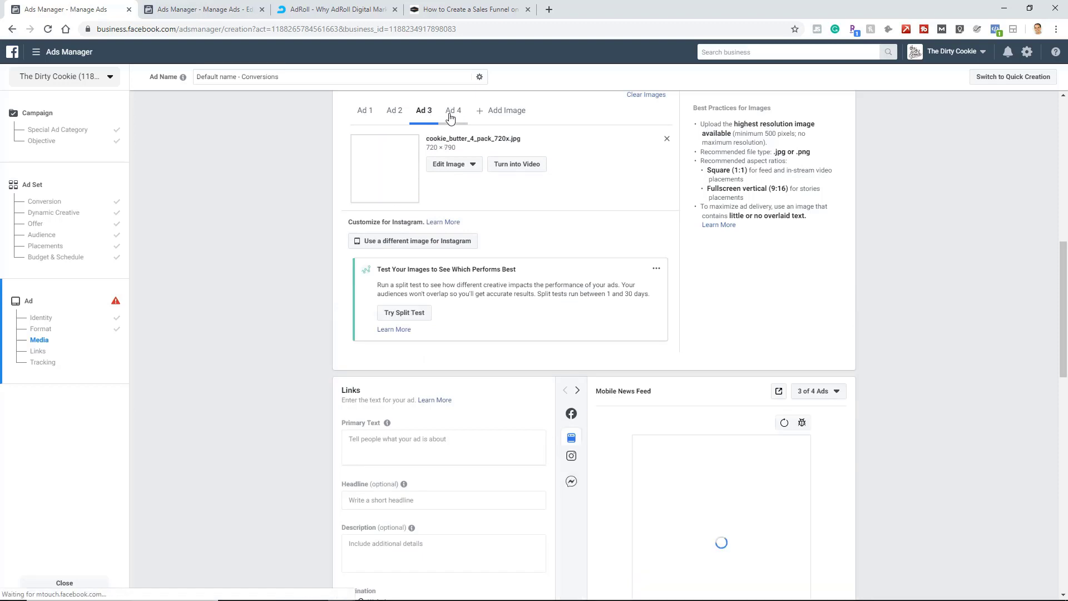
click(453, 114)
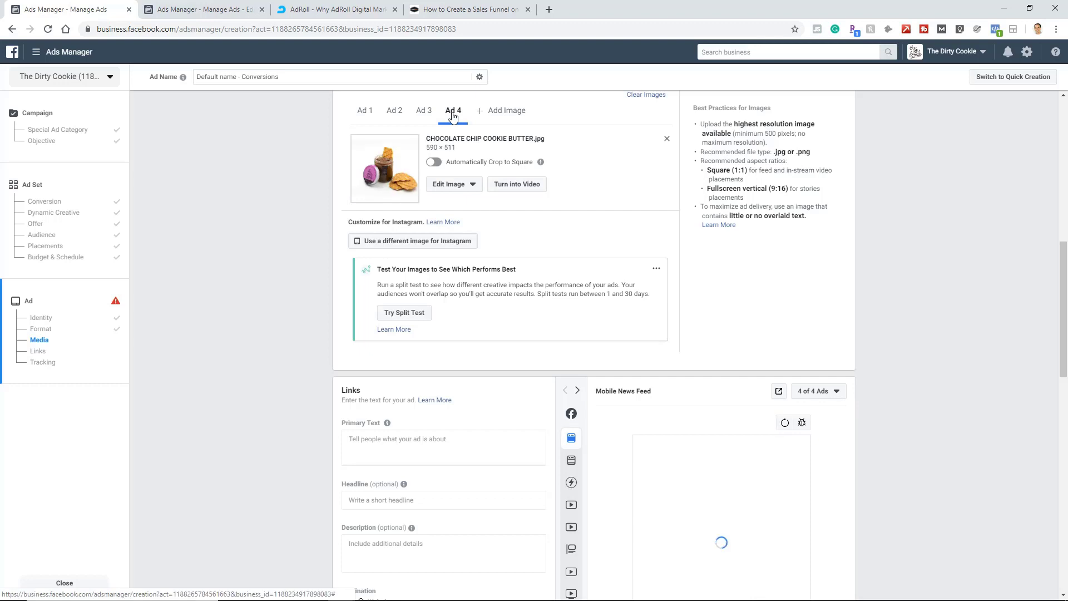
click(453, 163)
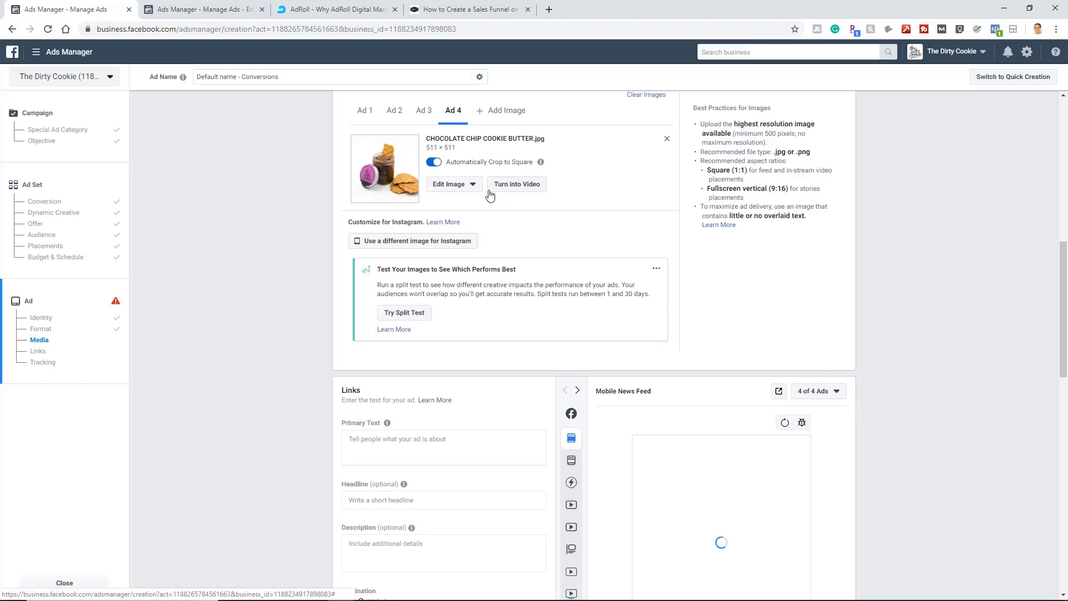
click(462, 184)
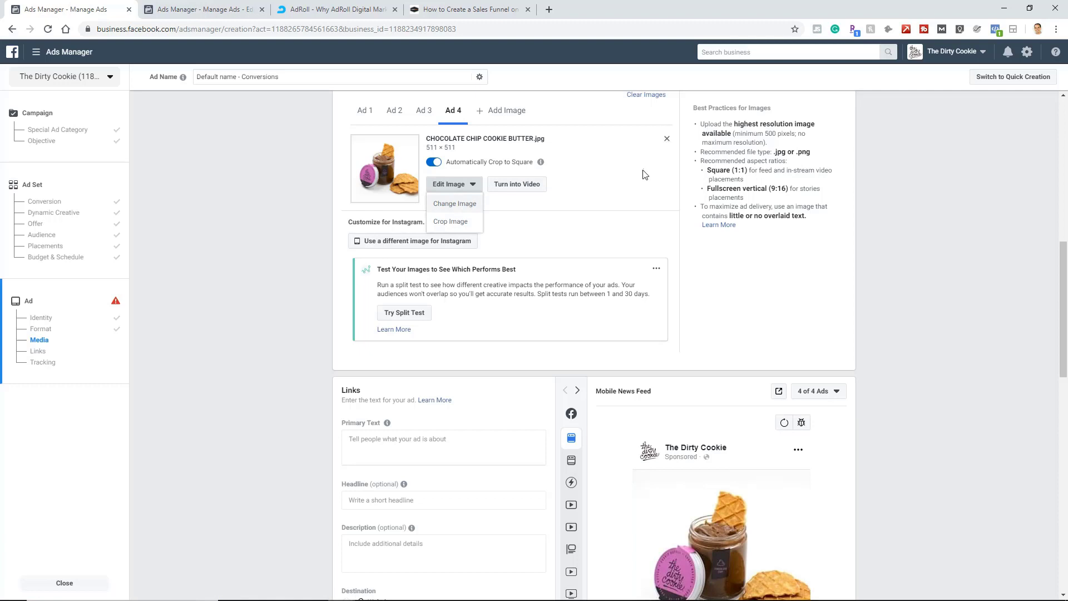
scroll(615, 244, up, 3)
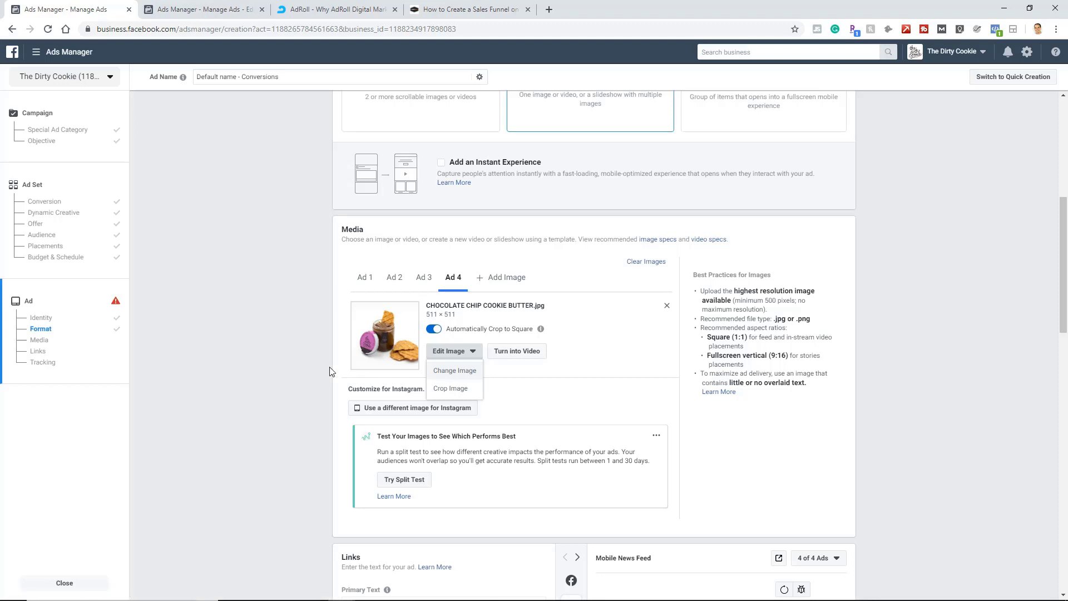
click(278, 307)
Look through the call-to-action options and select Shop Now for the ad.
scroll(278, 306, down, 7)
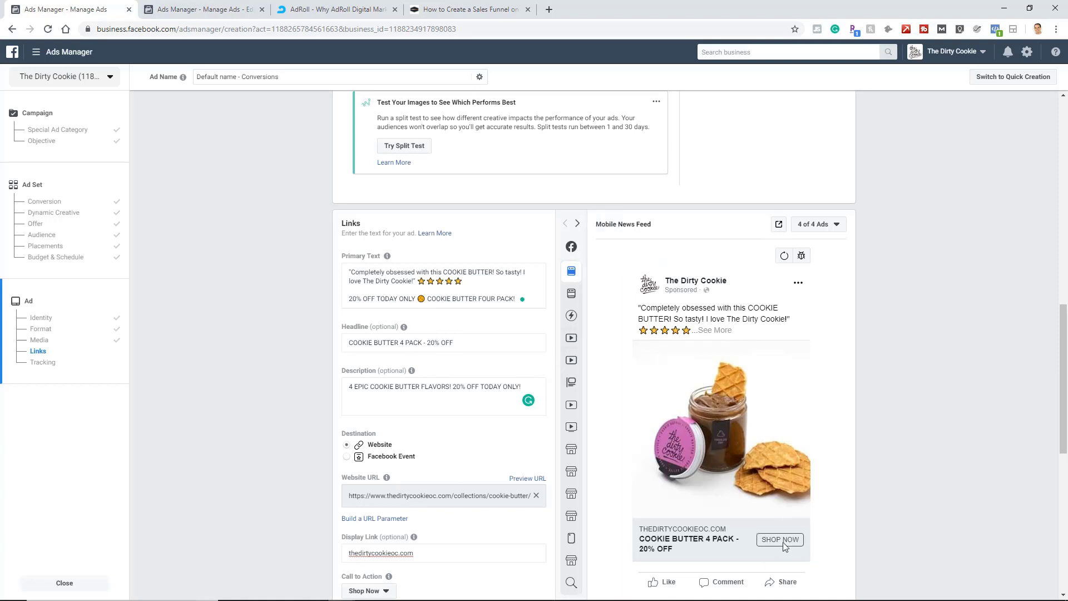
scroll(332, 433, down, 2)
click(385, 479)
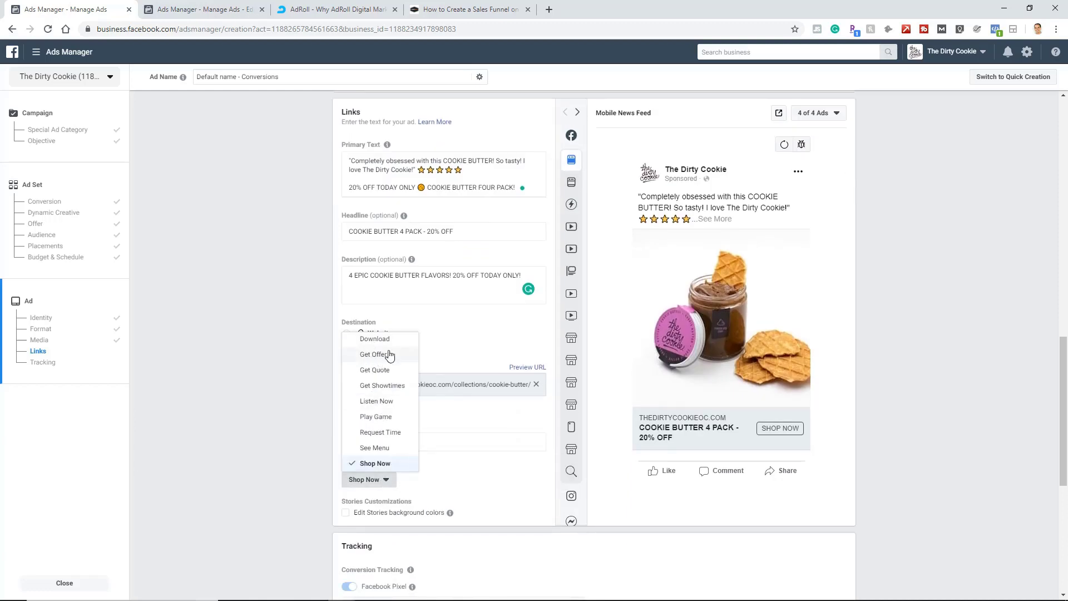
click(410, 464)
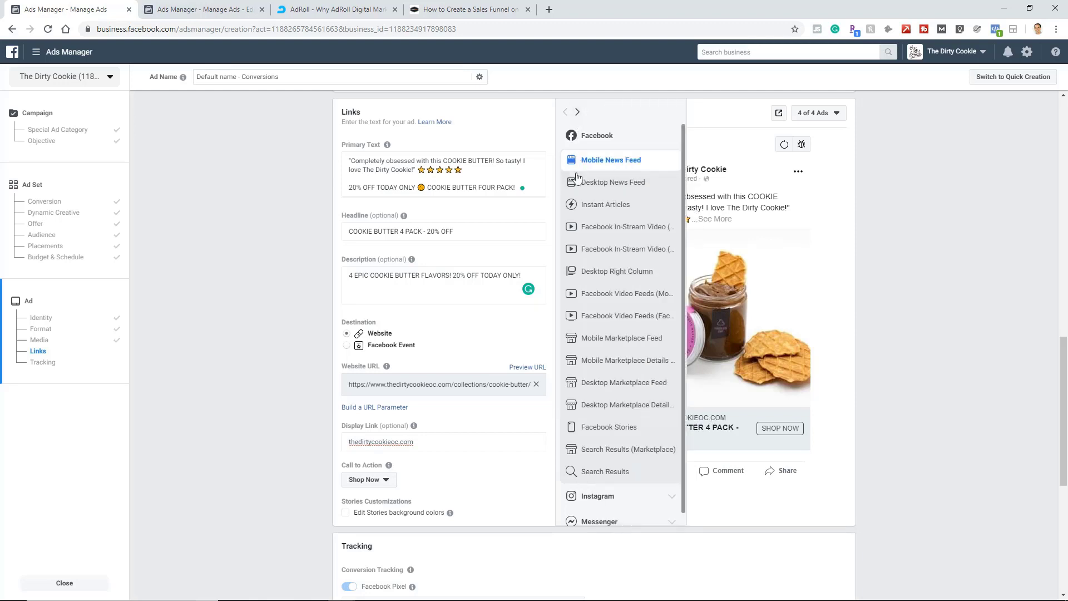
Preview the ad in the Desktop News Feed placement and review its copy and media.
click(580, 184)
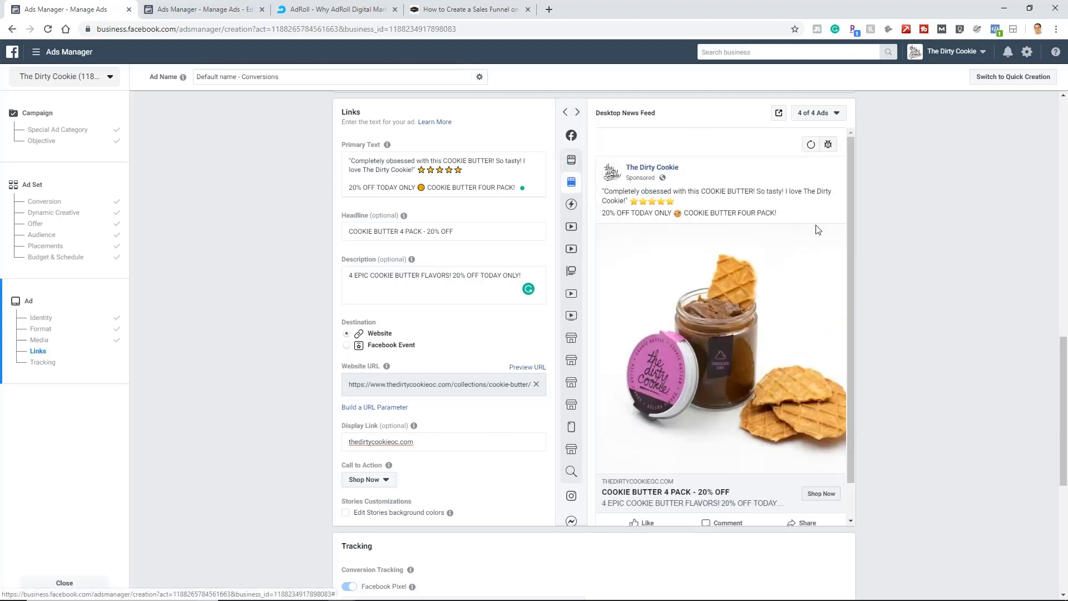
mouse_move(577, 206)
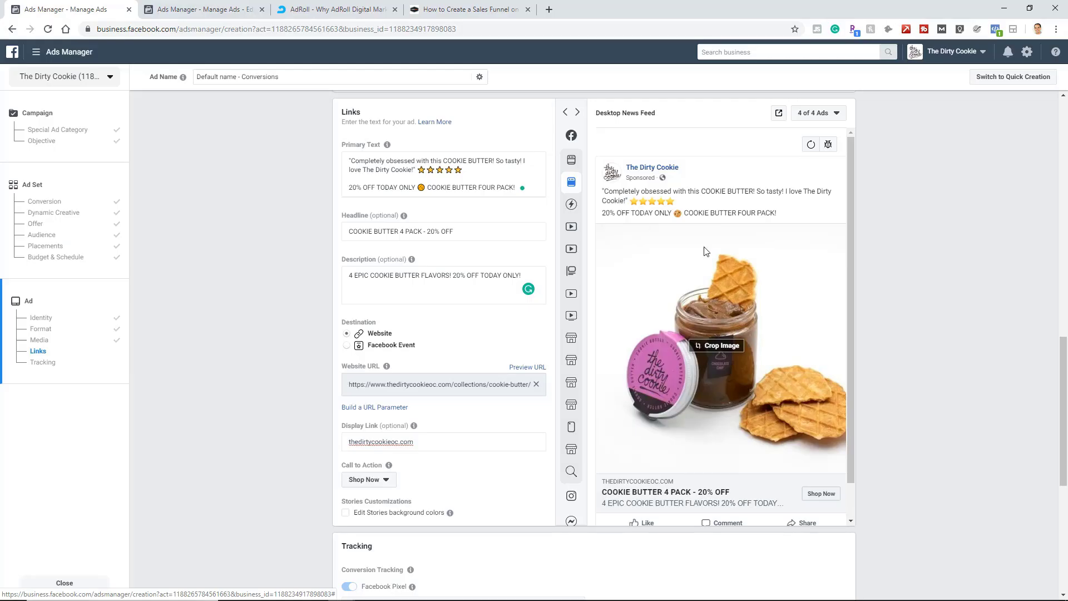
scroll(536, 260, up, 6)
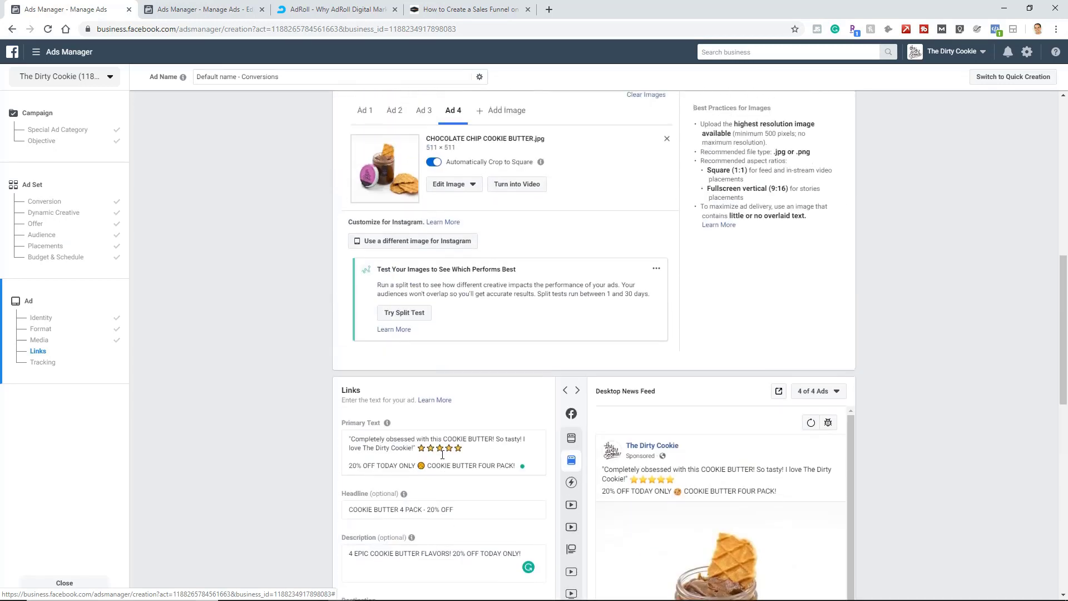
Preview ads 1, 2 and 3 of the four in turn and check each one's image and copy.
scroll(389, 335, down, 6)
scroll(472, 409, up, 2)
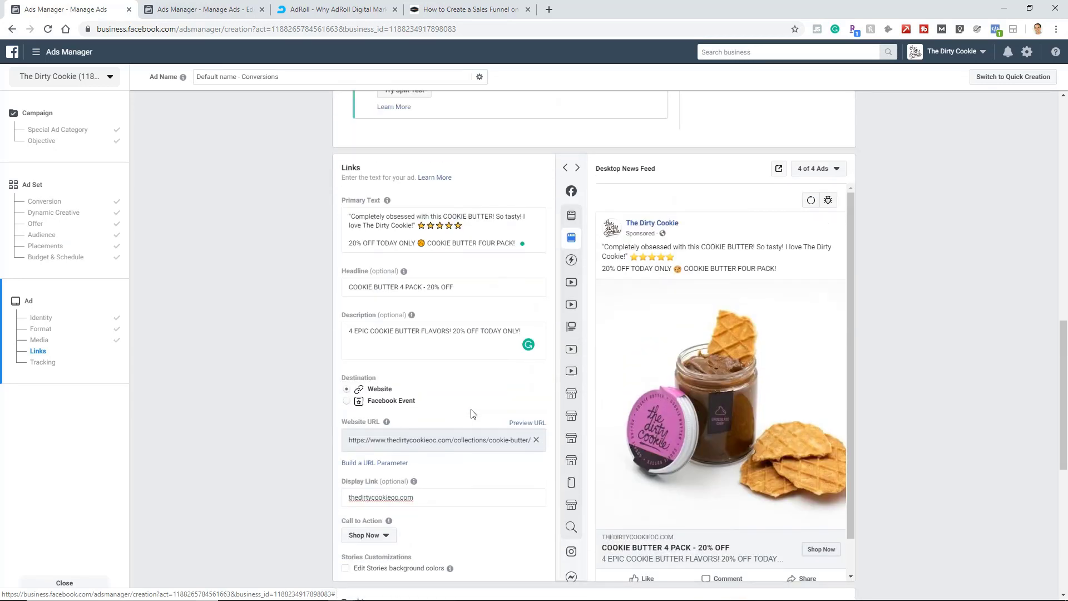
scroll(471, 410, up, 3)
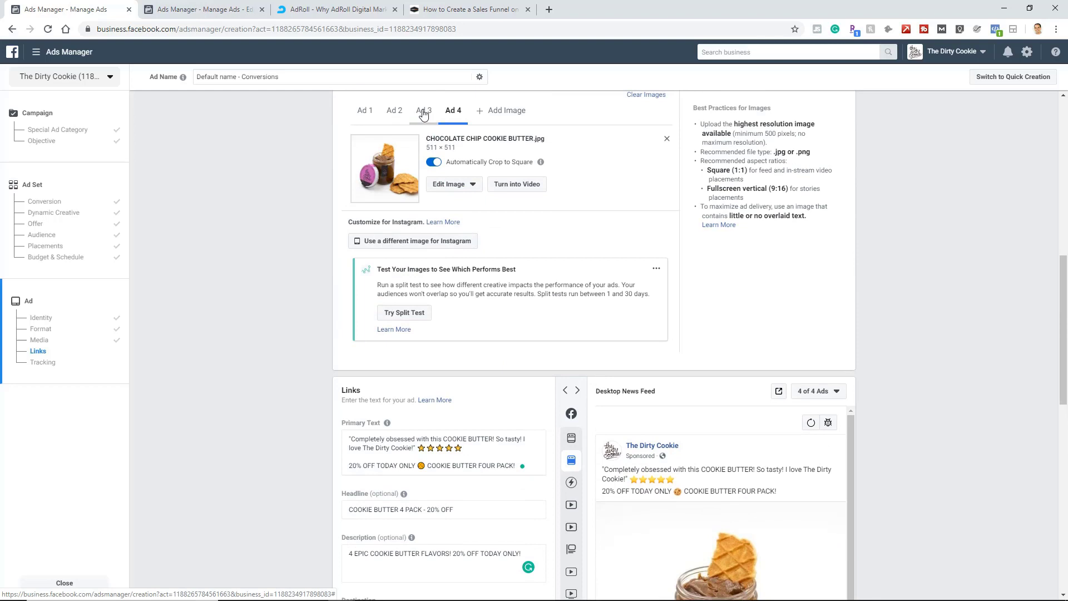
click(837, 392)
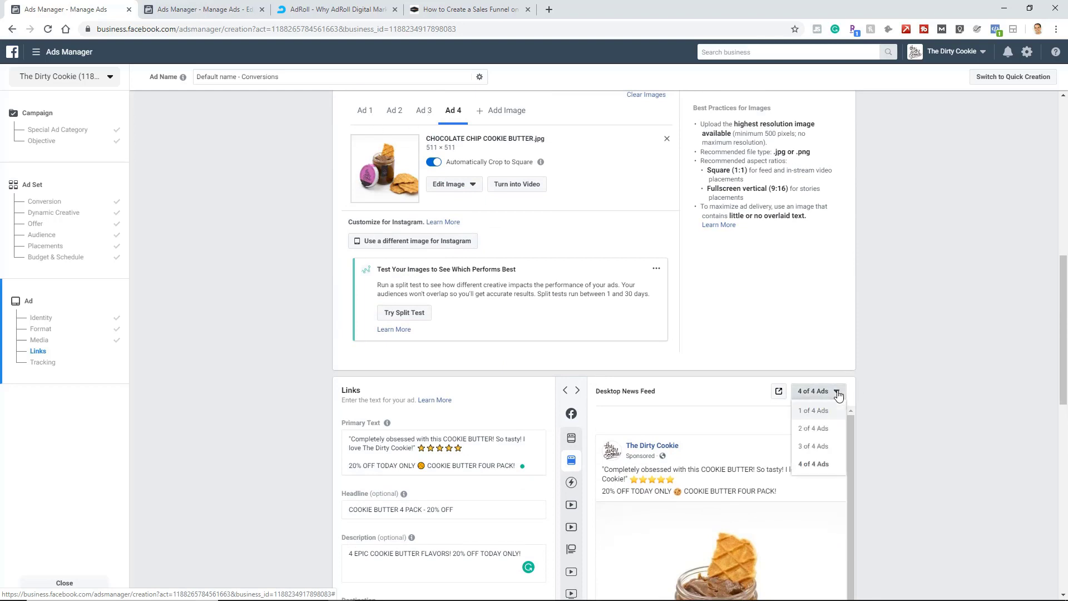
click(823, 411)
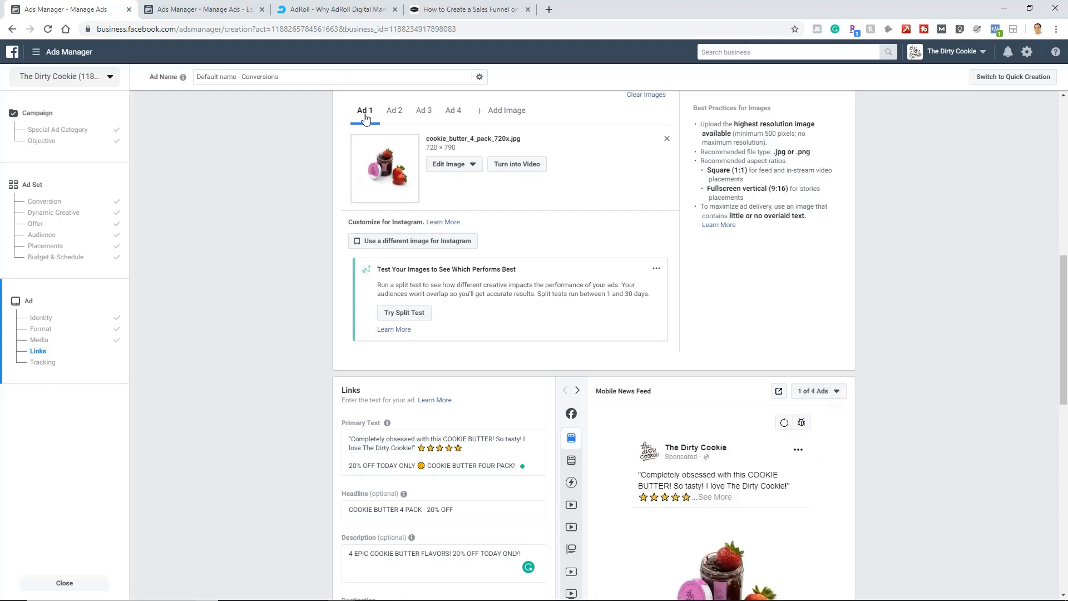
scroll(711, 397, down, 3)
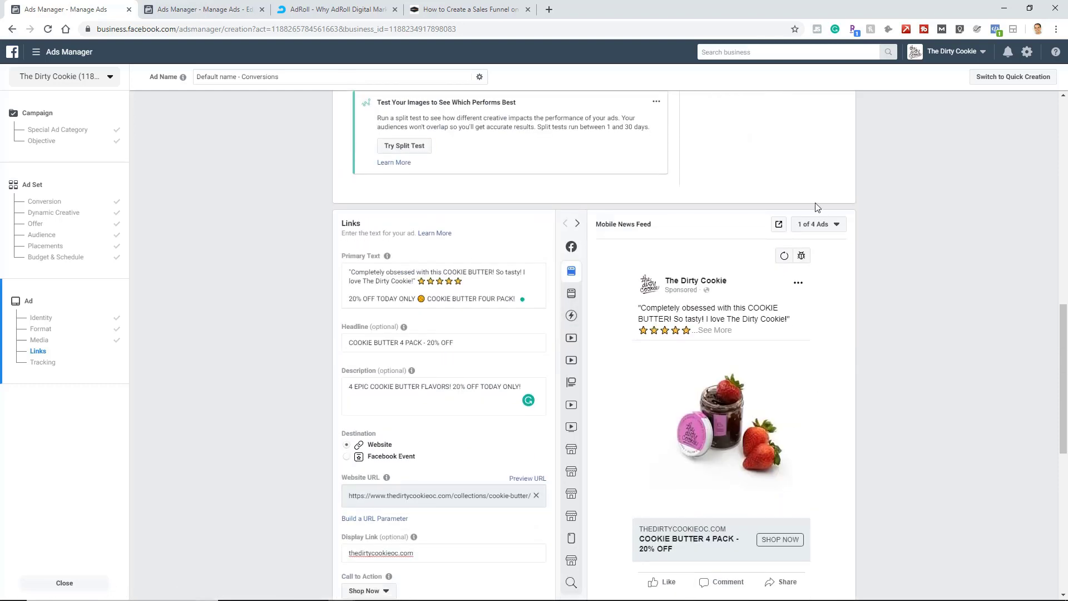
click(824, 224)
click(814, 261)
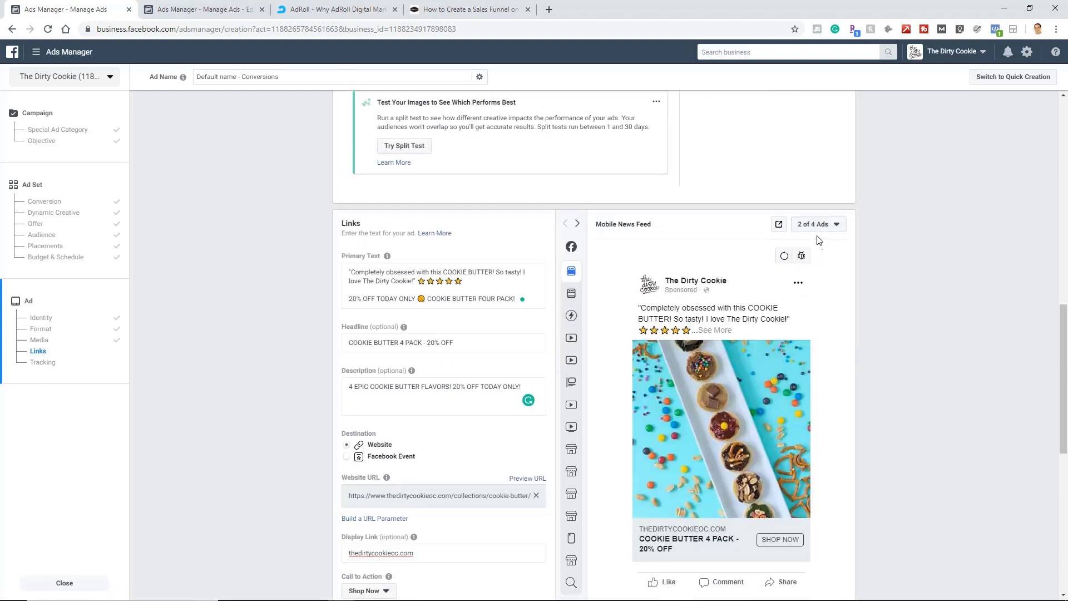
click(827, 224)
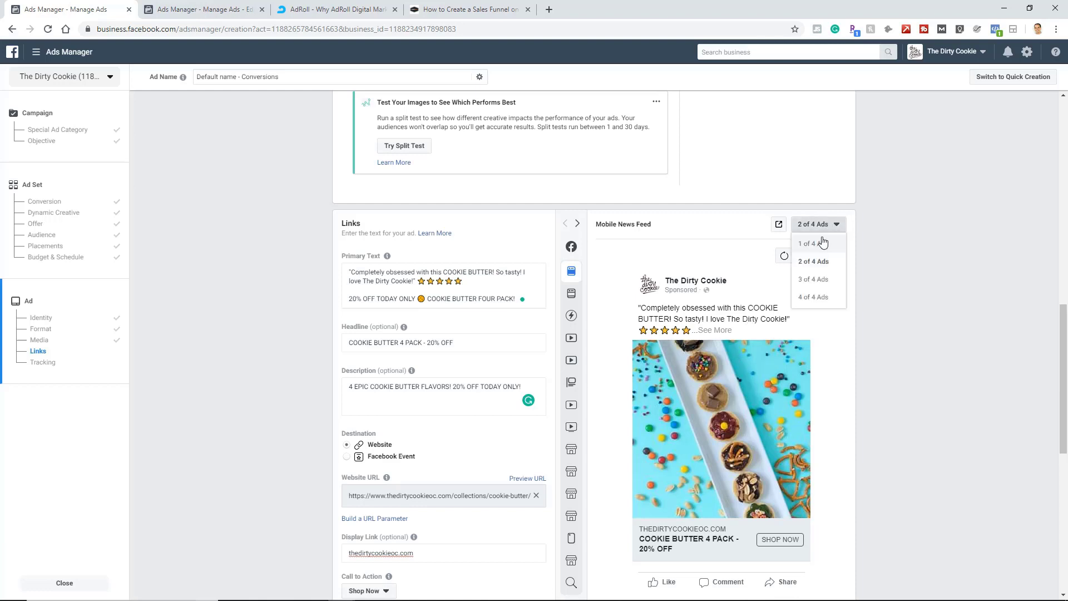
click(817, 277)
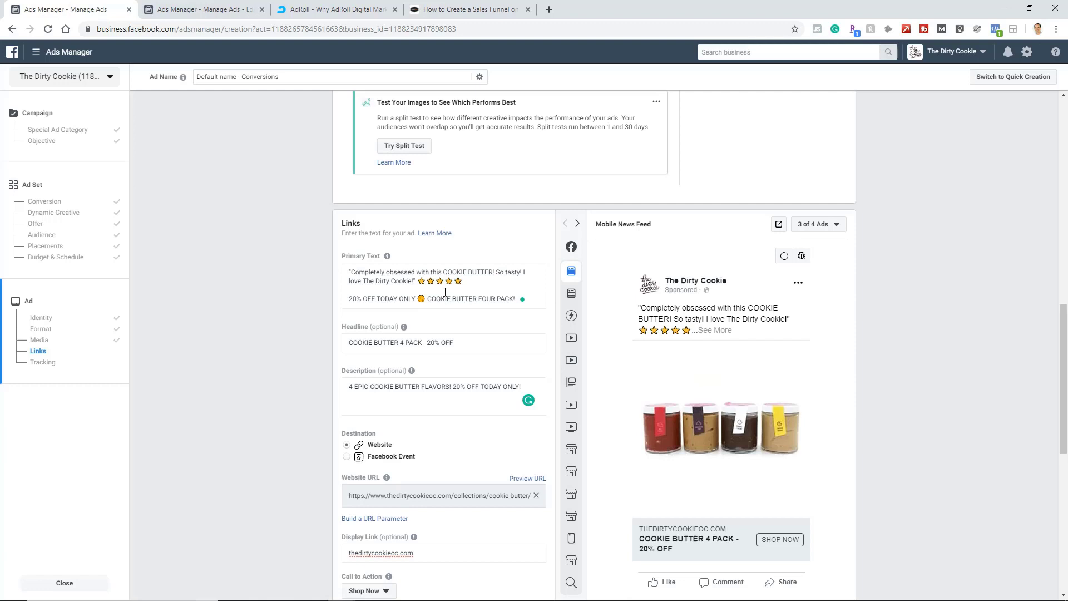
scroll(295, 376, up, 4)
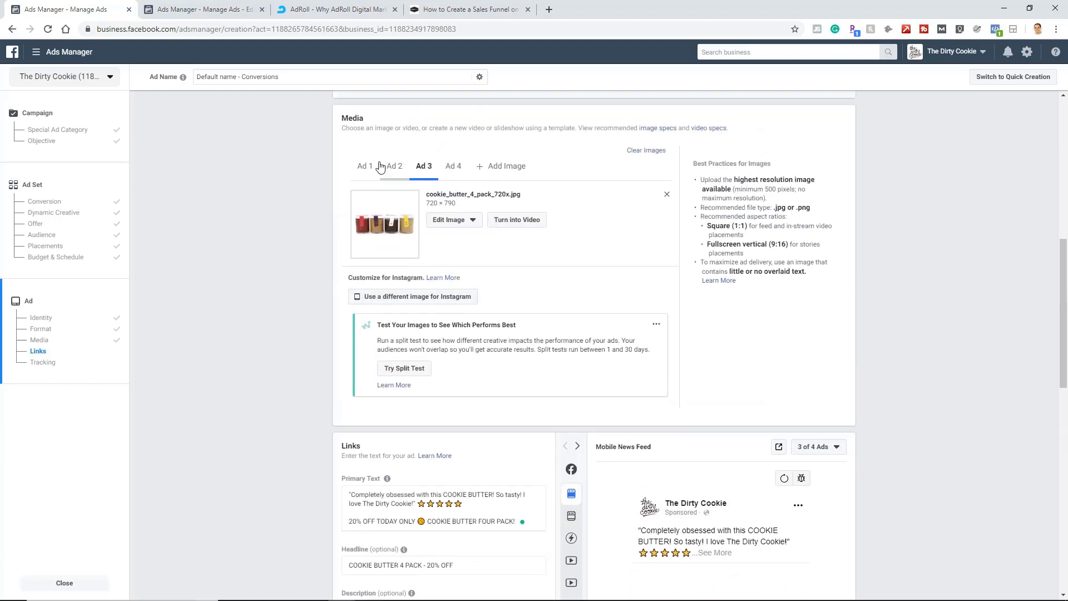
scroll(278, 254, down, 5)
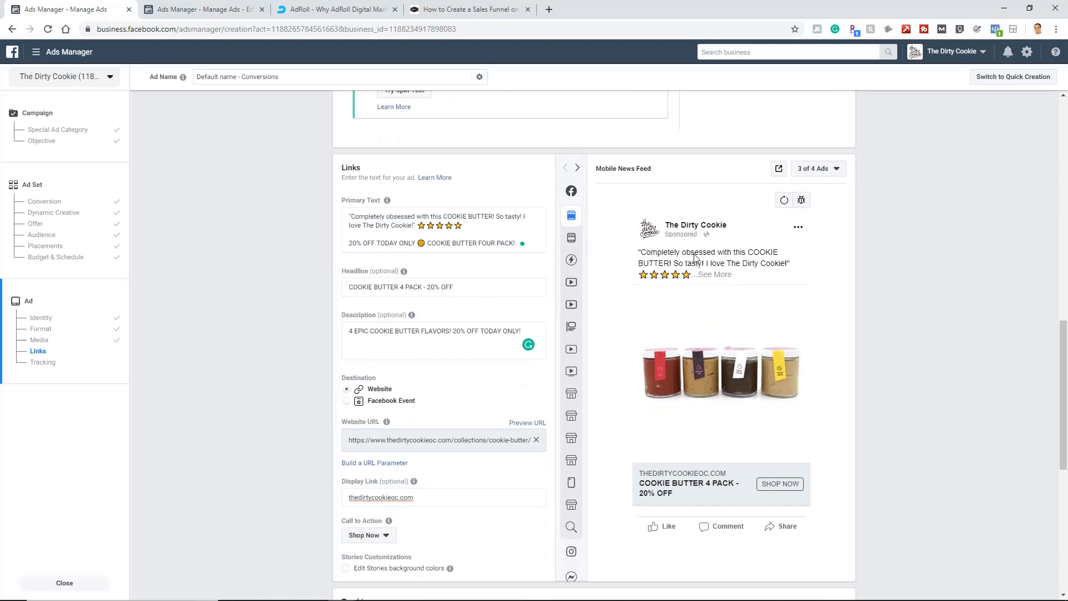
Check the ad's tracking section and confirm the new campaign to submit it with its four ads.
scroll(295, 275, down, 5)
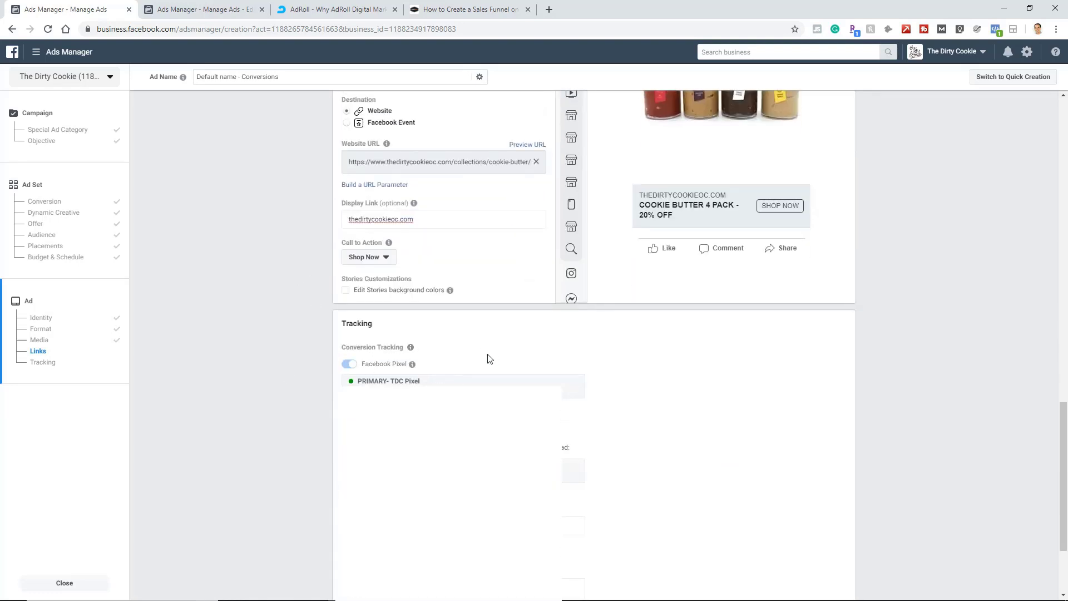
scroll(187, 303, down, 3)
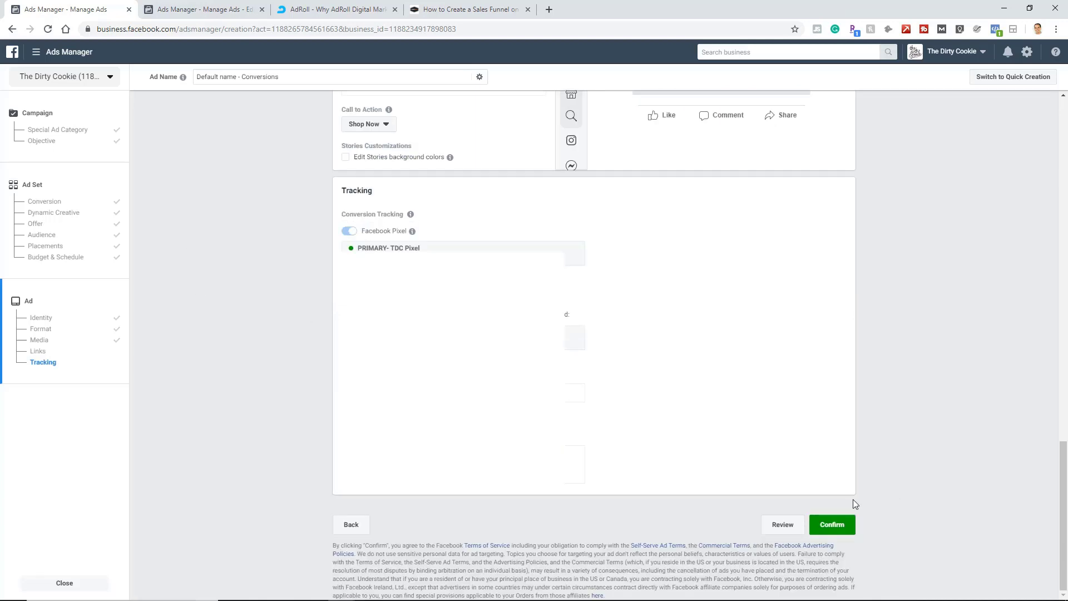
click(834, 523)
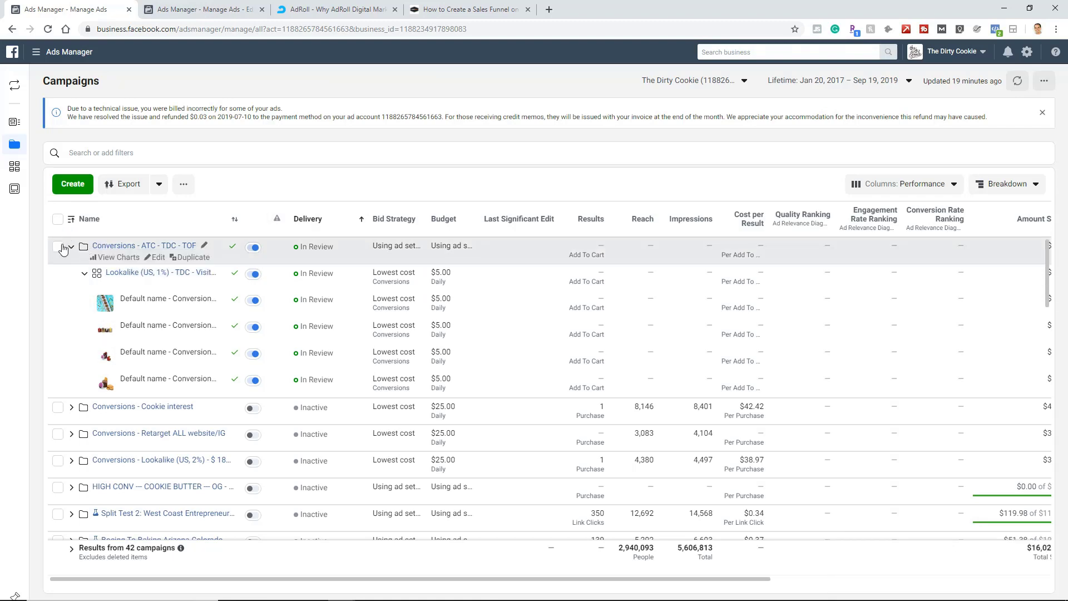
Duplicate the Lookalike (US, 1%) - TDC - Visitors ad set four times into the original campaign, keeping existing post engagements shown.
mouse_move(16, 145)
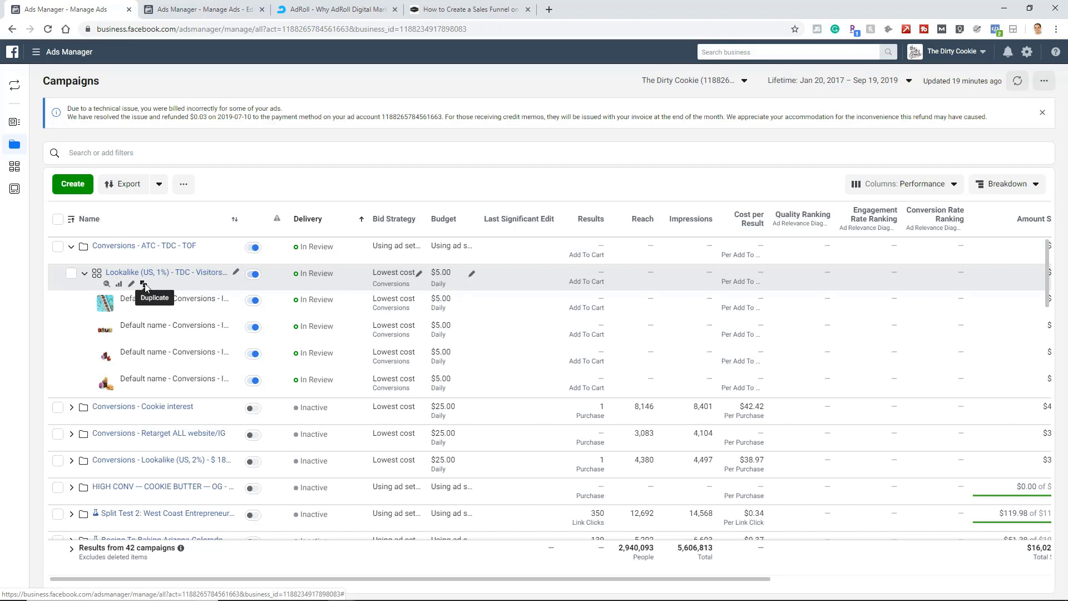
click(144, 284)
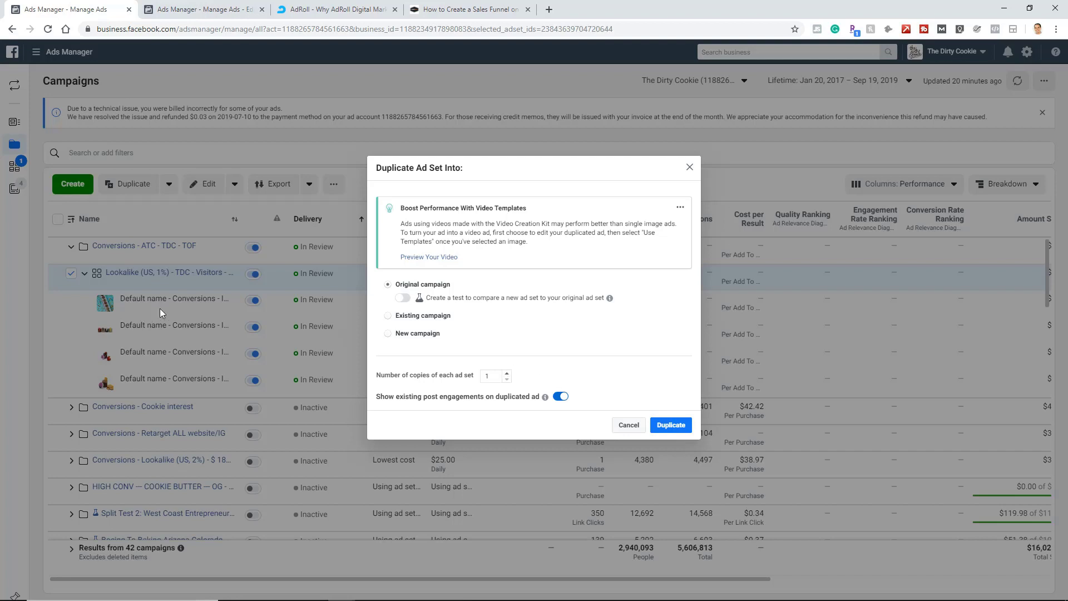
click(507, 374)
click(507, 349)
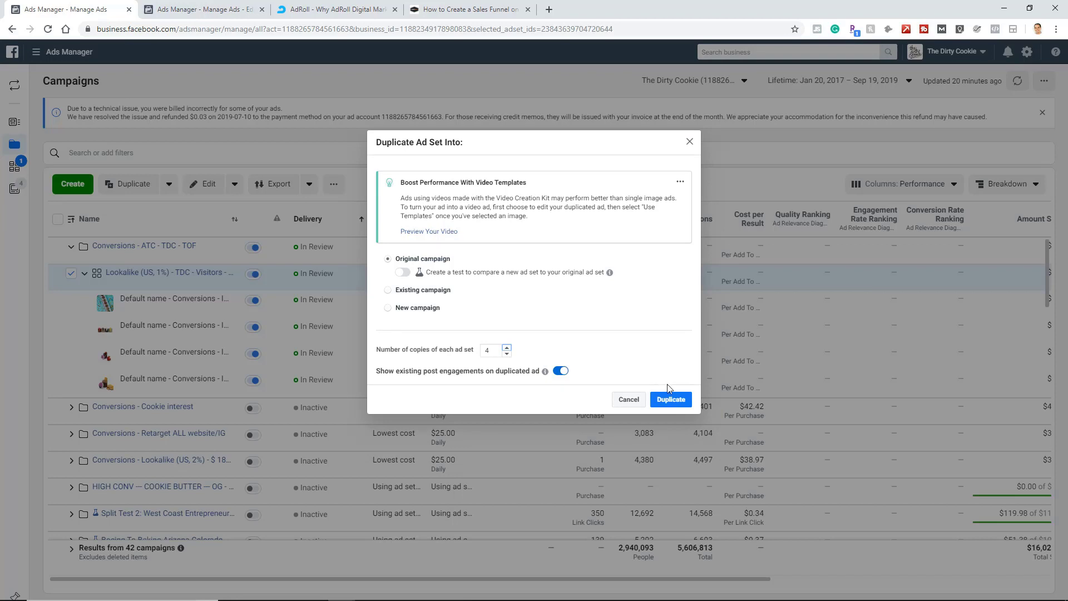
click(671, 401)
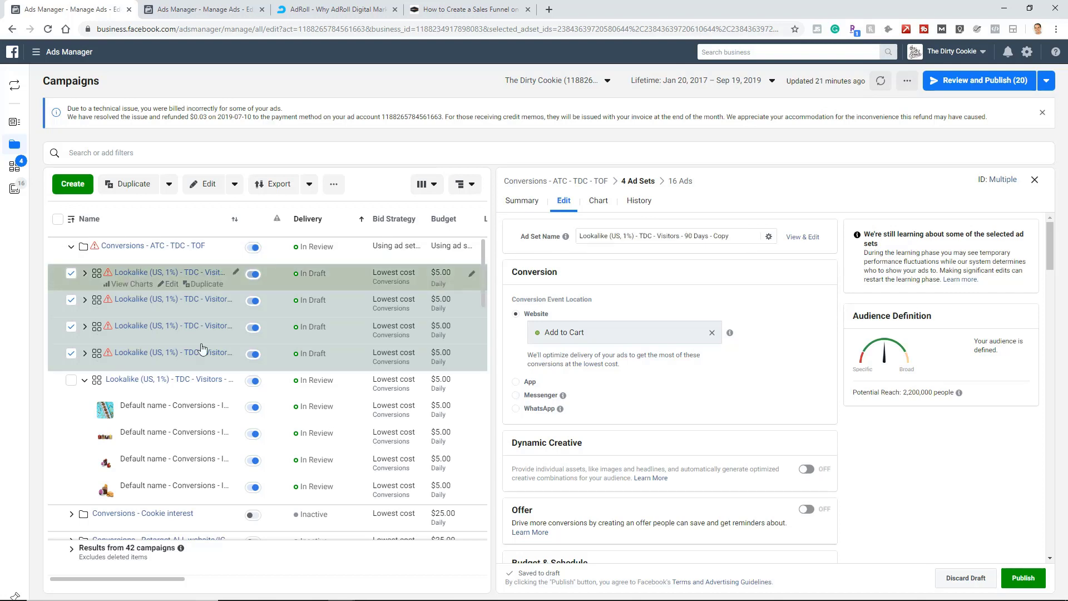
Narrow the selection to the first duplicated ad set and open it for editing.
click(71, 354)
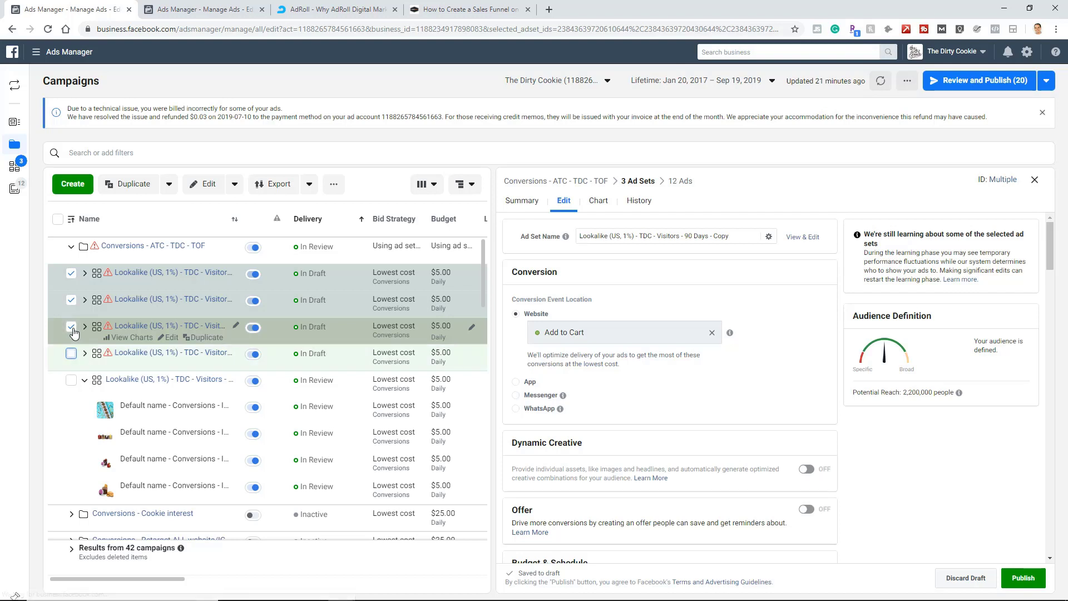
click(71, 327)
click(71, 301)
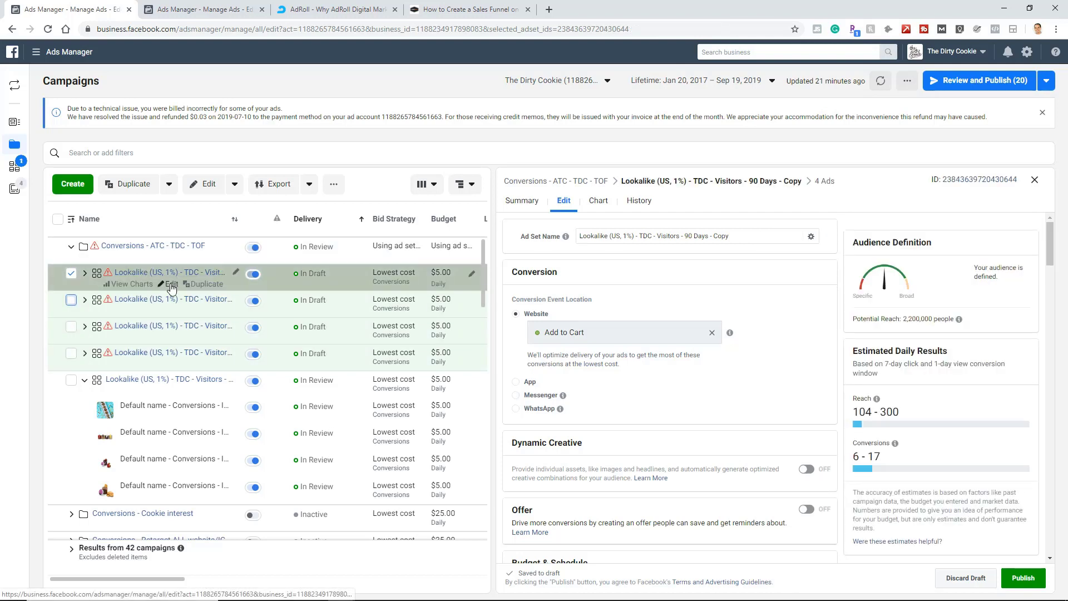
click(172, 285)
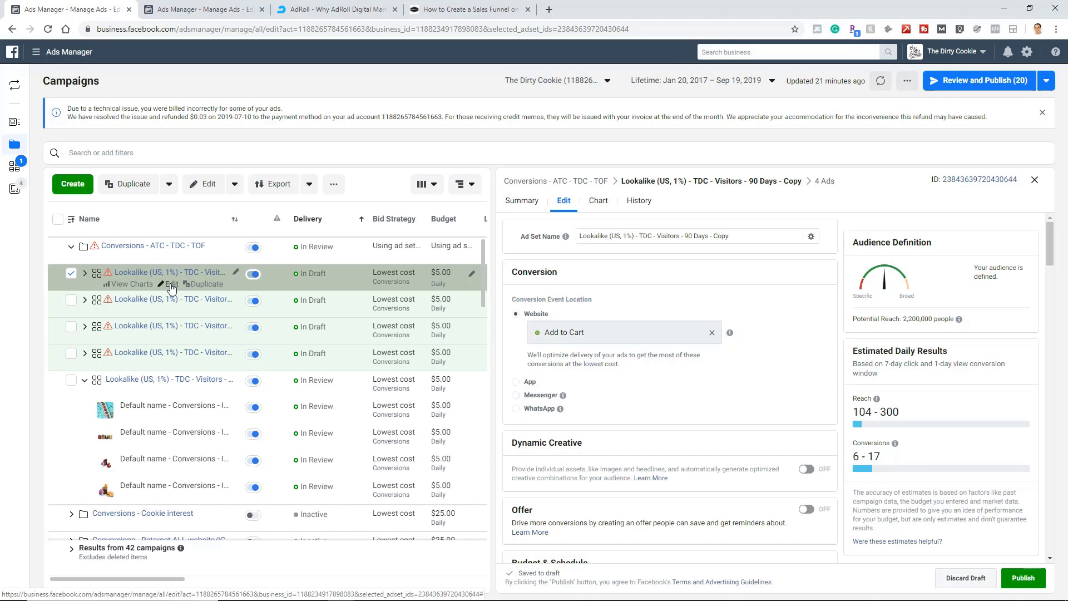
click(1035, 181)
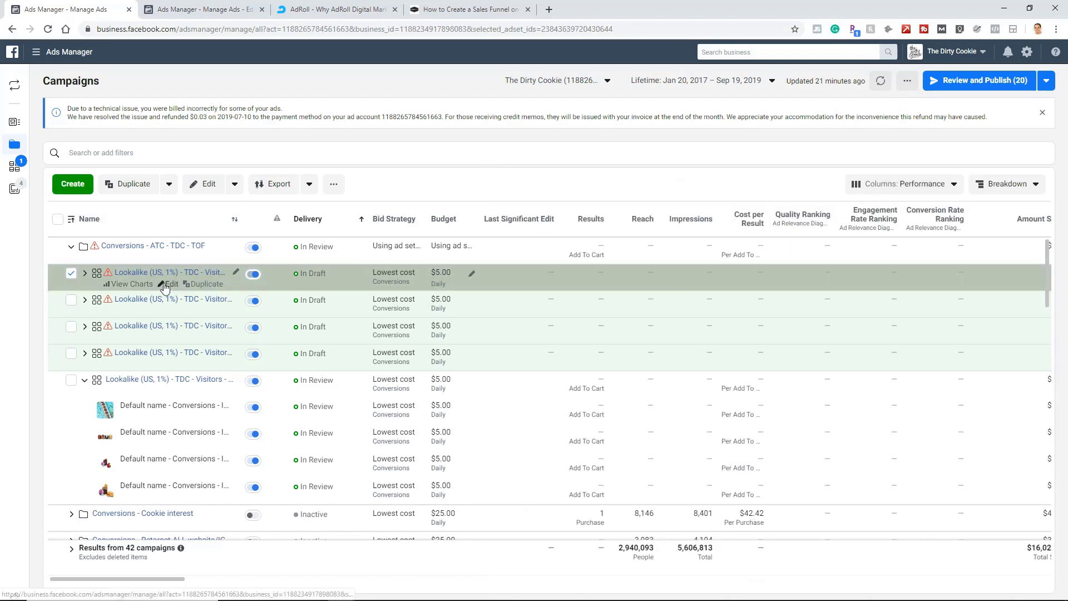
click(168, 284)
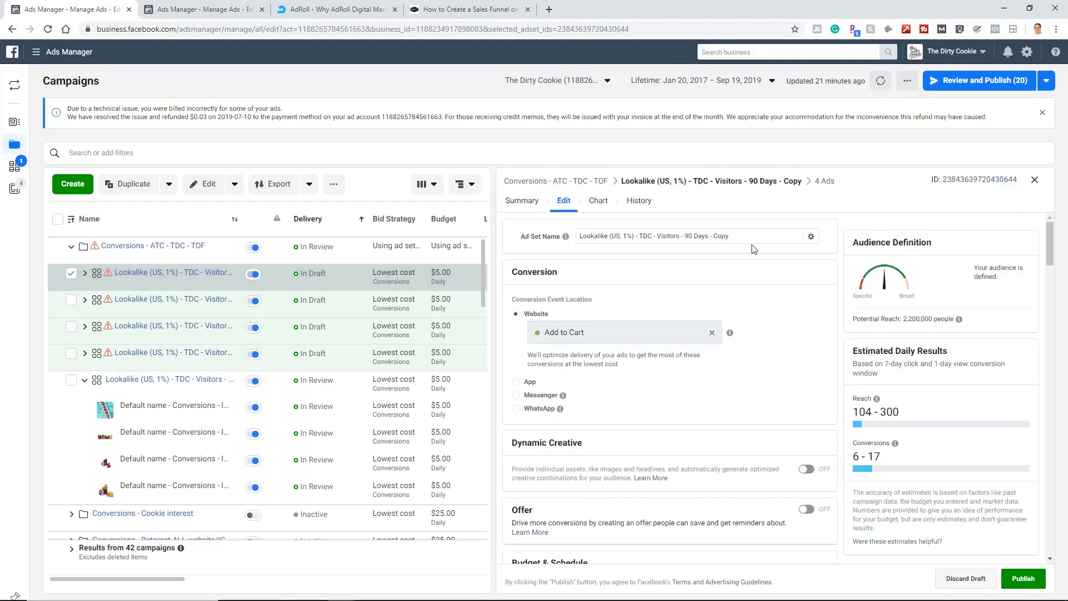
Replace the first copy's custom audience with the *****Lookalike (US, 1%) - TDC - Add to Cart - 180 Days lookalike.
scroll(667, 314, down, 5)
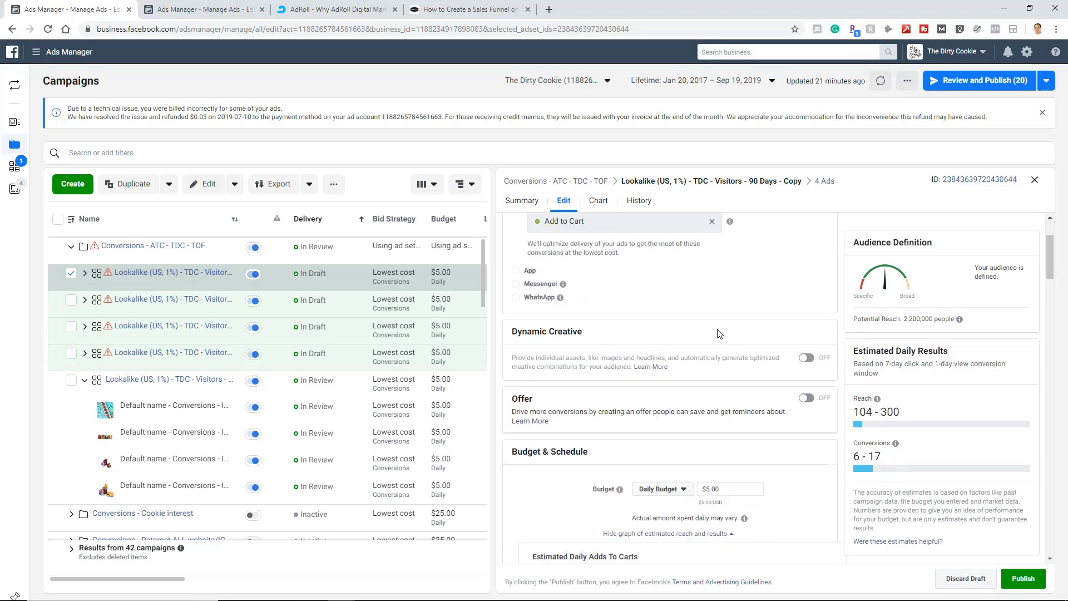
scroll(667, 312, down, 8)
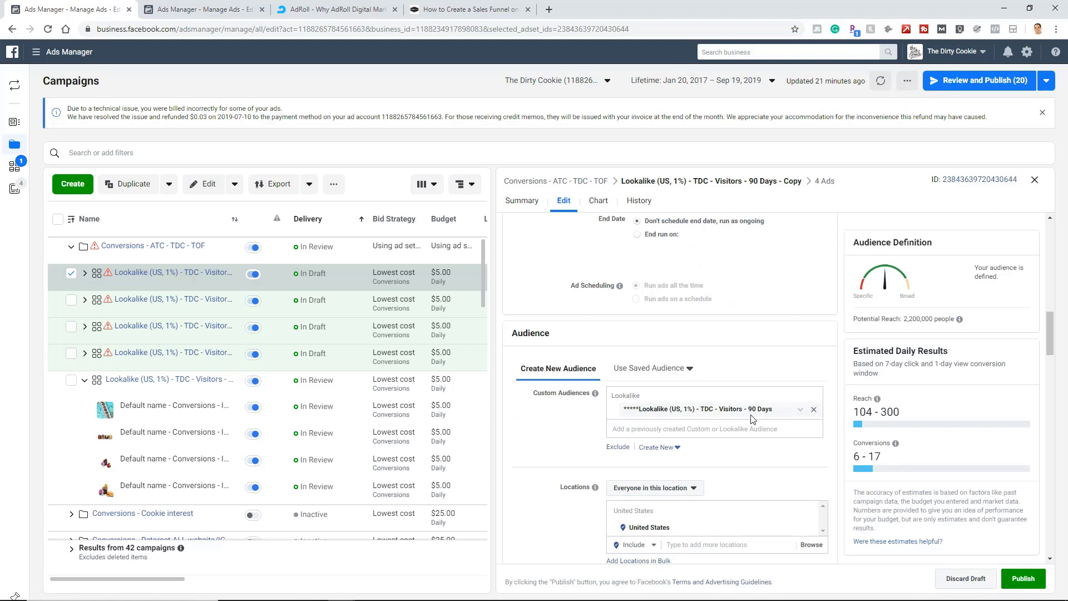
click(814, 410)
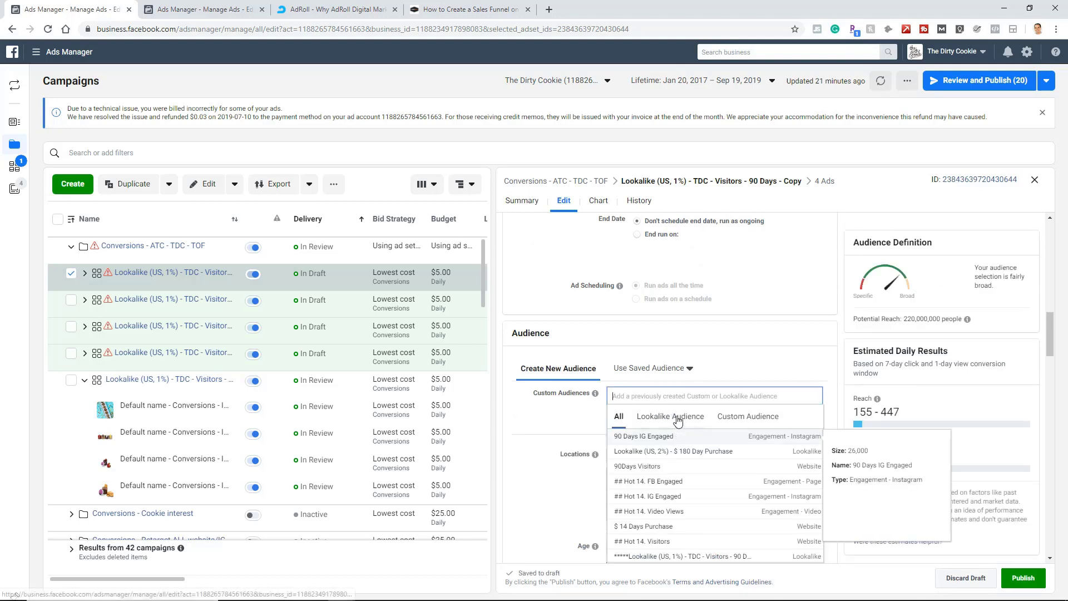
click(673, 418)
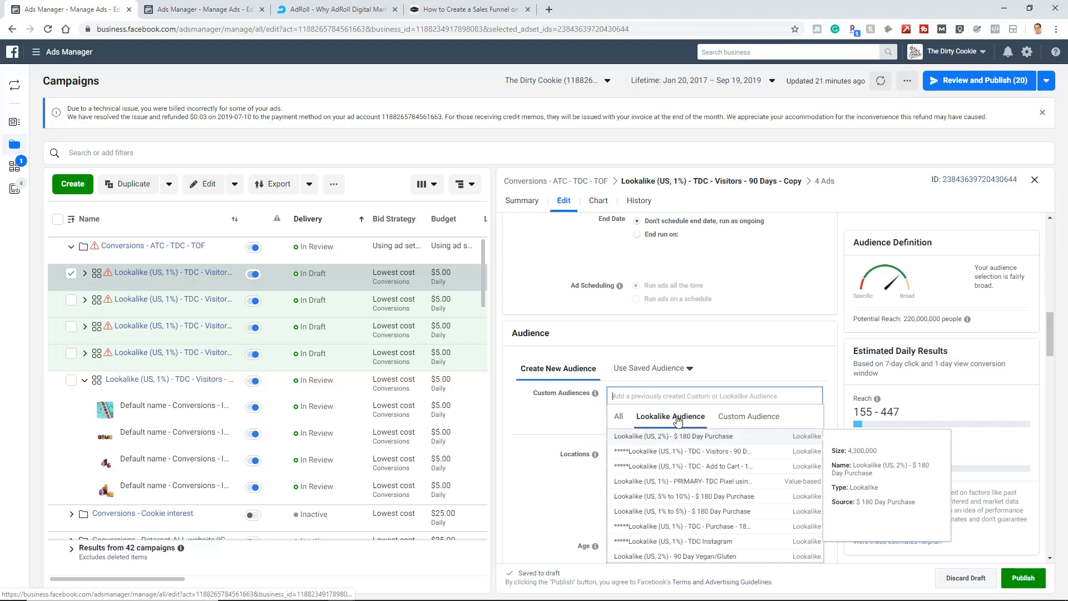
click(691, 471)
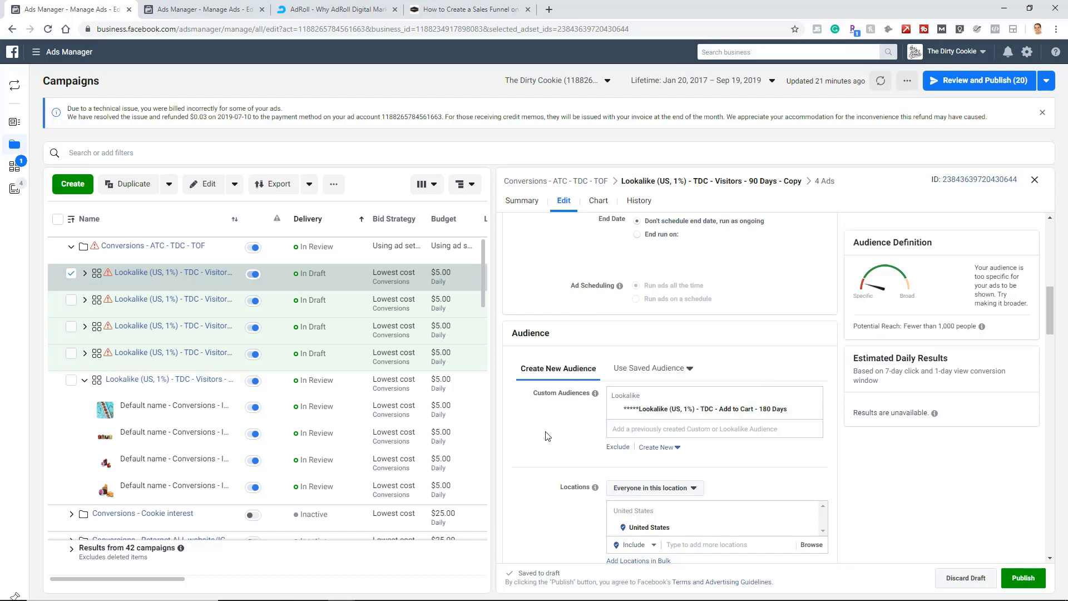
Rename the first ad set copy Lookalike (US, 1%) - TDC - Add to Cart - 180 Days, copying the text from its audience.
scroll(636, 328, up, 6)
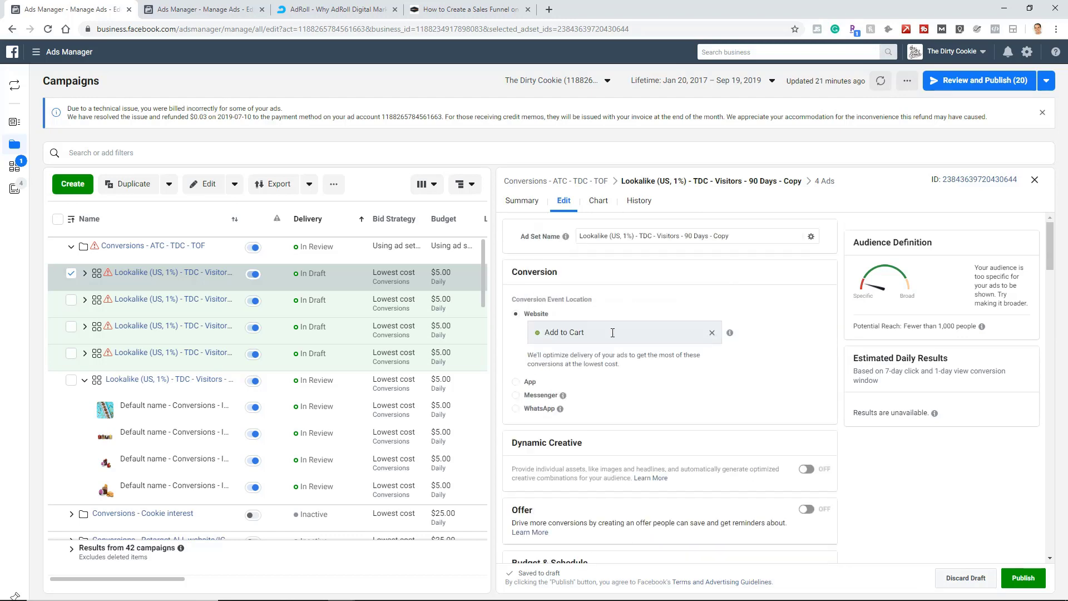
scroll(677, 452, down, 5)
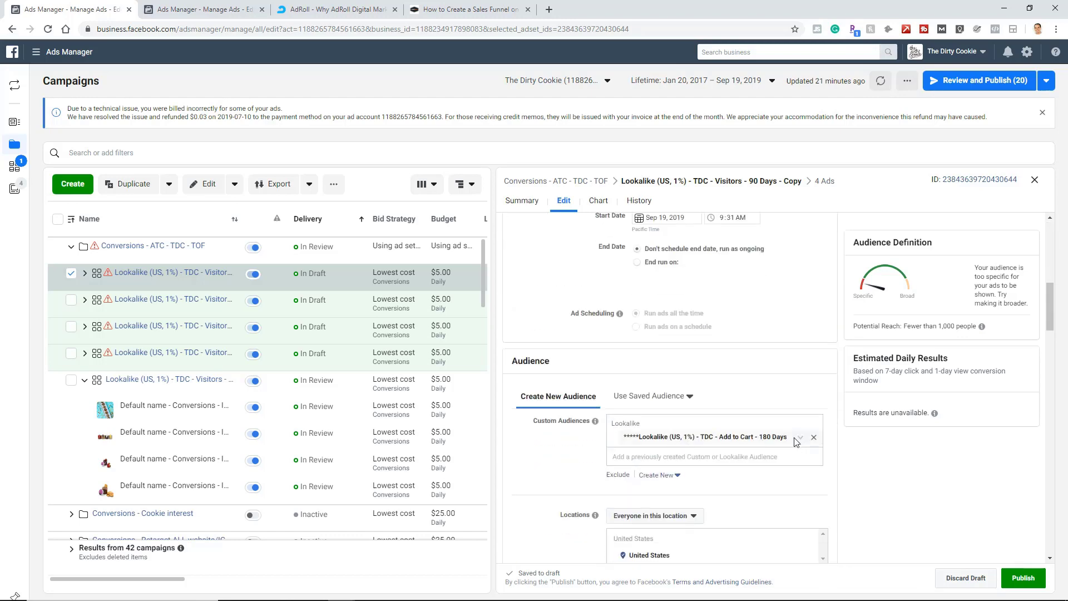
drag(793, 438, 640, 437)
key(ctrl+c)
scroll(610, 367, up, 10)
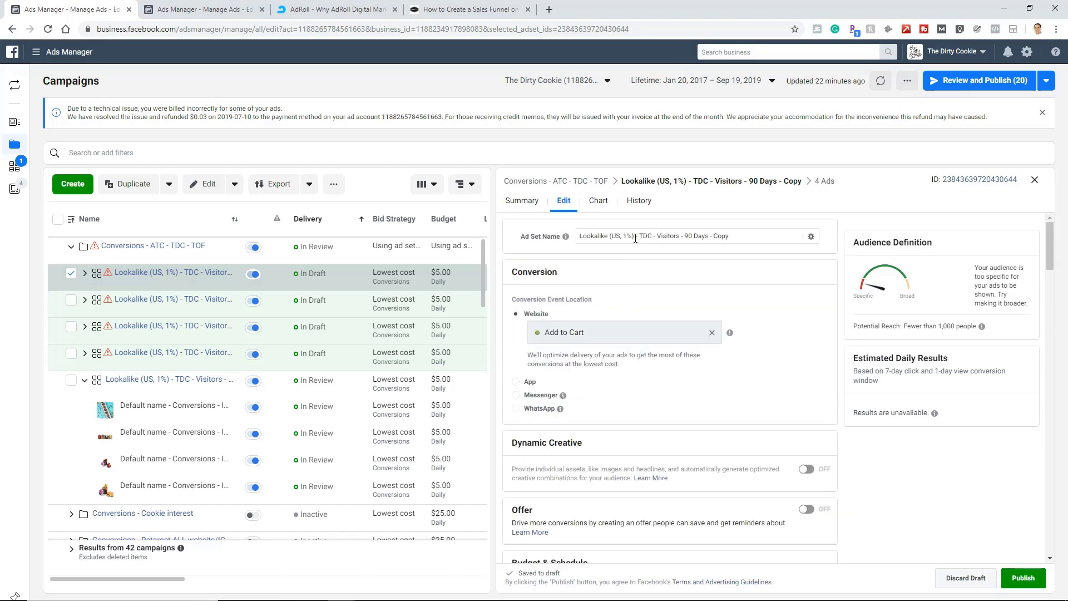
triple_click(635, 238)
key(ctrl+v)
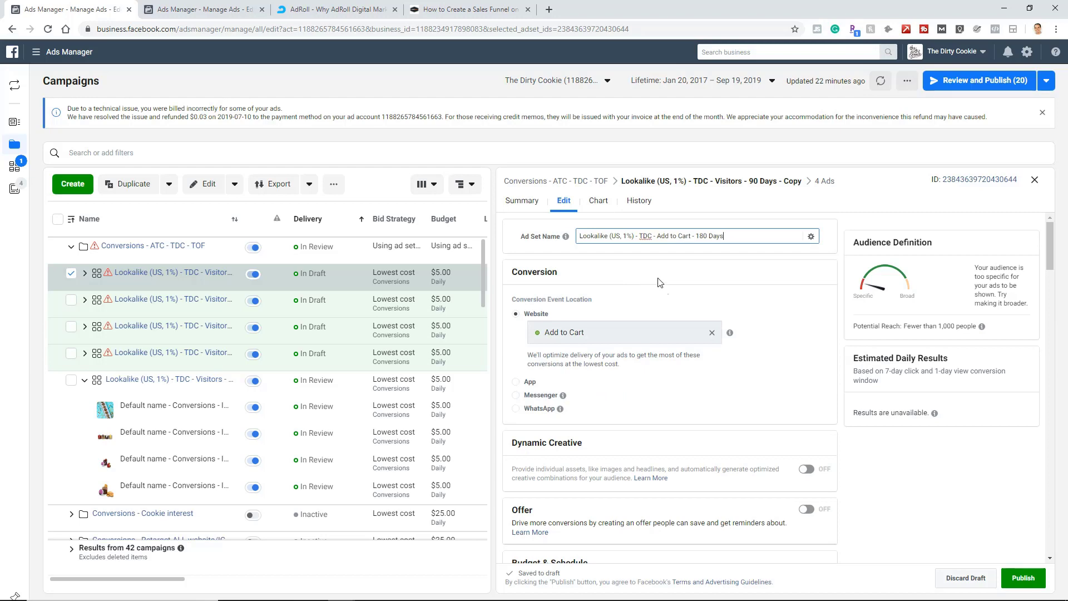
Switch editing from the first ad set copy to the second copy in the Conversions - ATC - TDC - TOF campaign.
scroll(667, 312, down, 10)
scroll(579, 434, down, 5)
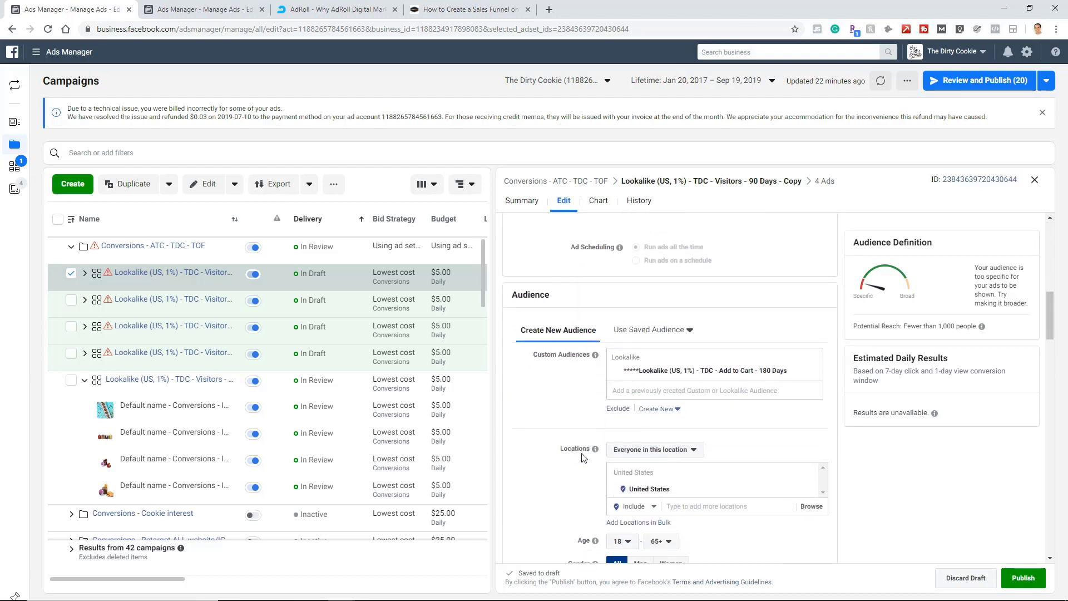
click(72, 301)
click(71, 275)
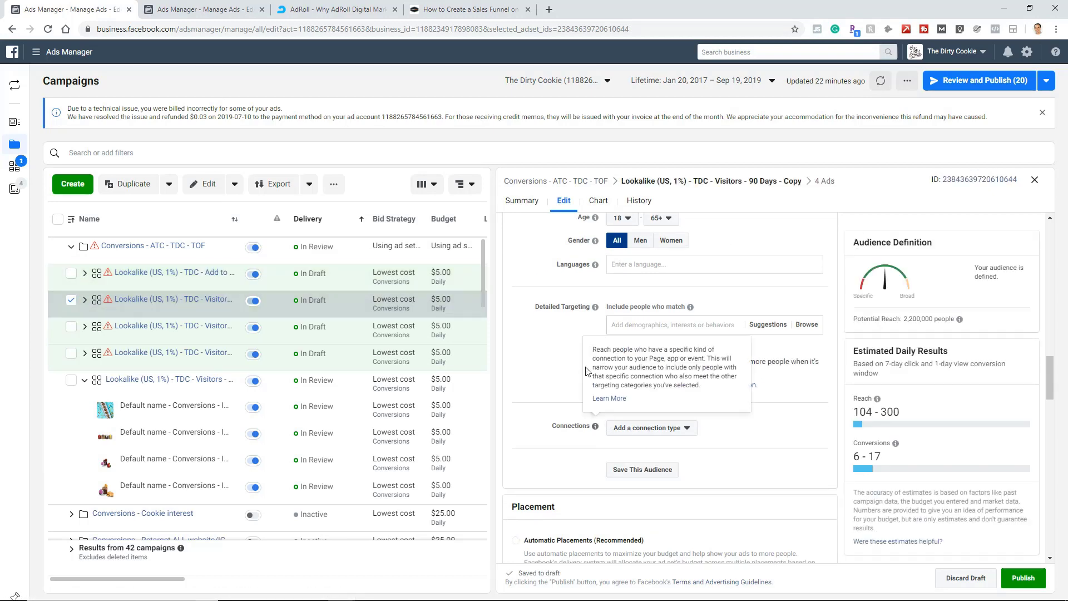
Replace the second copy's custom audience with the *****Lookalike (US, 1%) - TDC - Purchase - 180 Days lookalike.
scroll(659, 334, up, 3)
scroll(659, 333, up, 4)
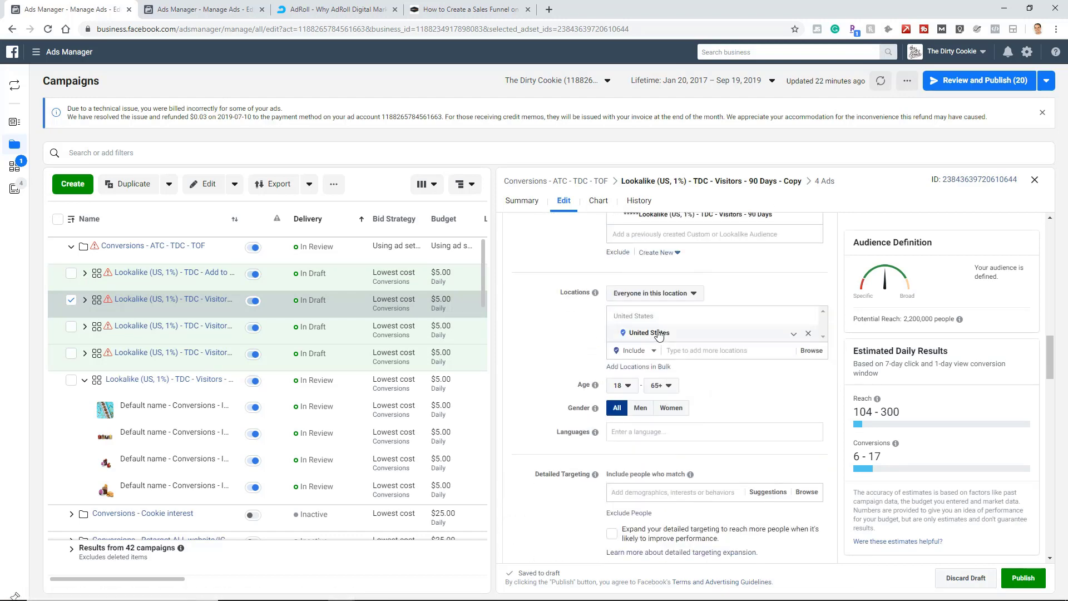
scroll(661, 334, up, 10)
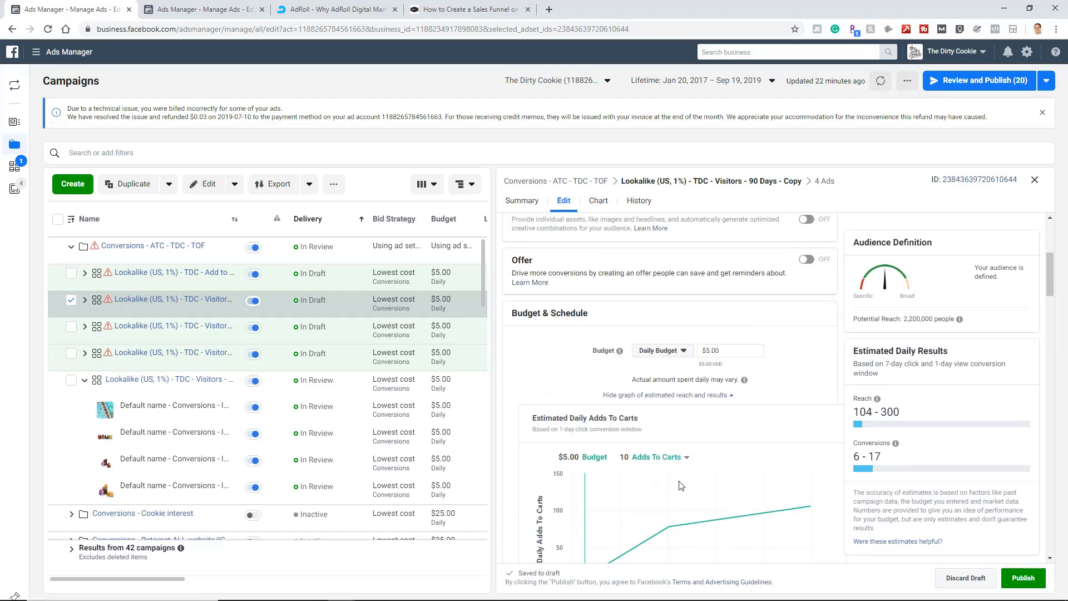
scroll(723, 362, down, 10)
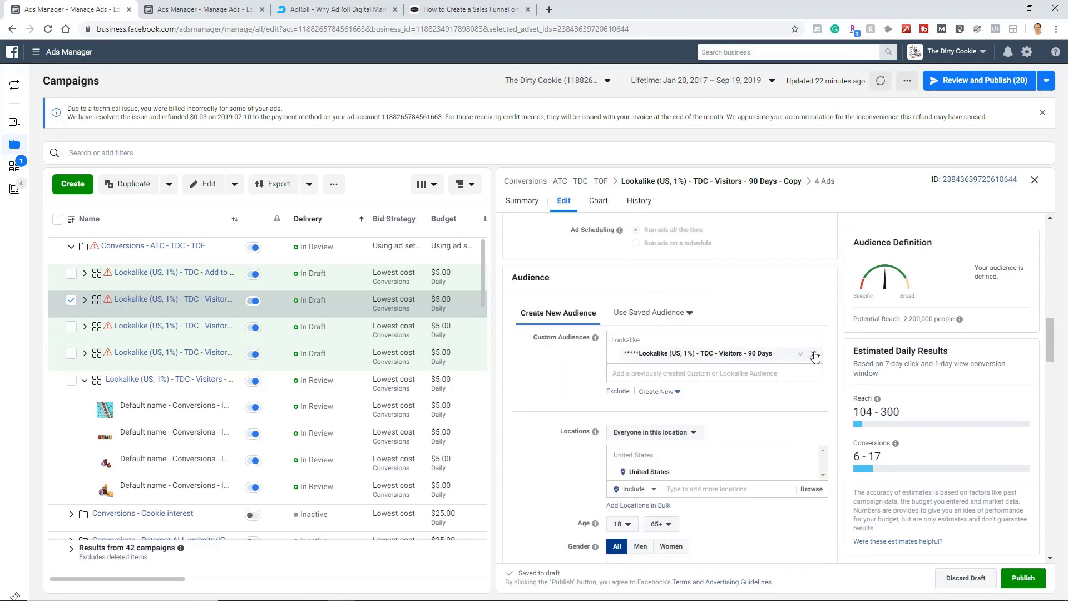
click(814, 355)
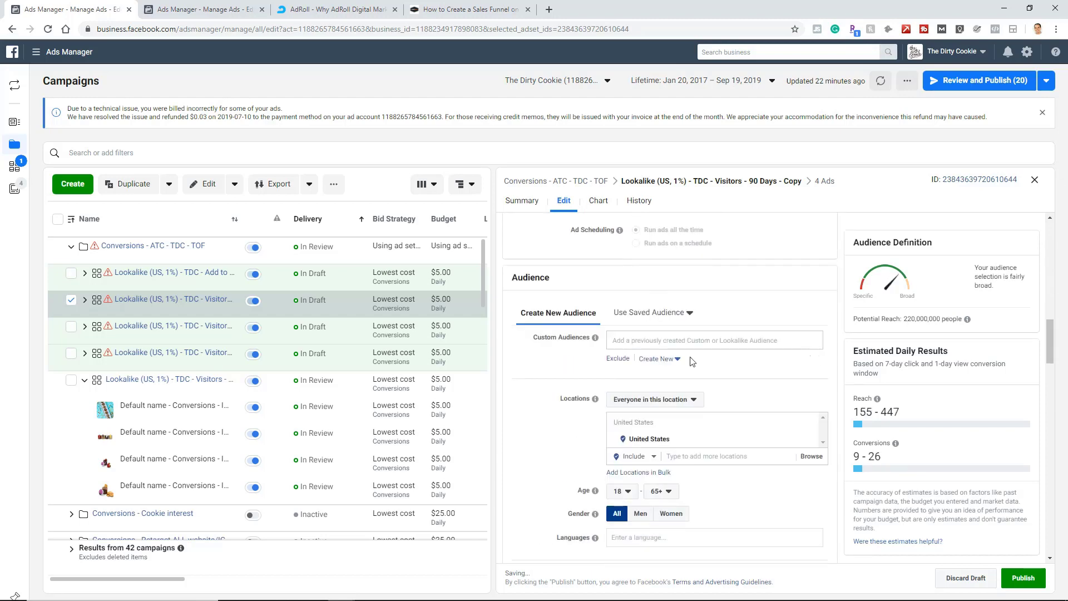
click(654, 341)
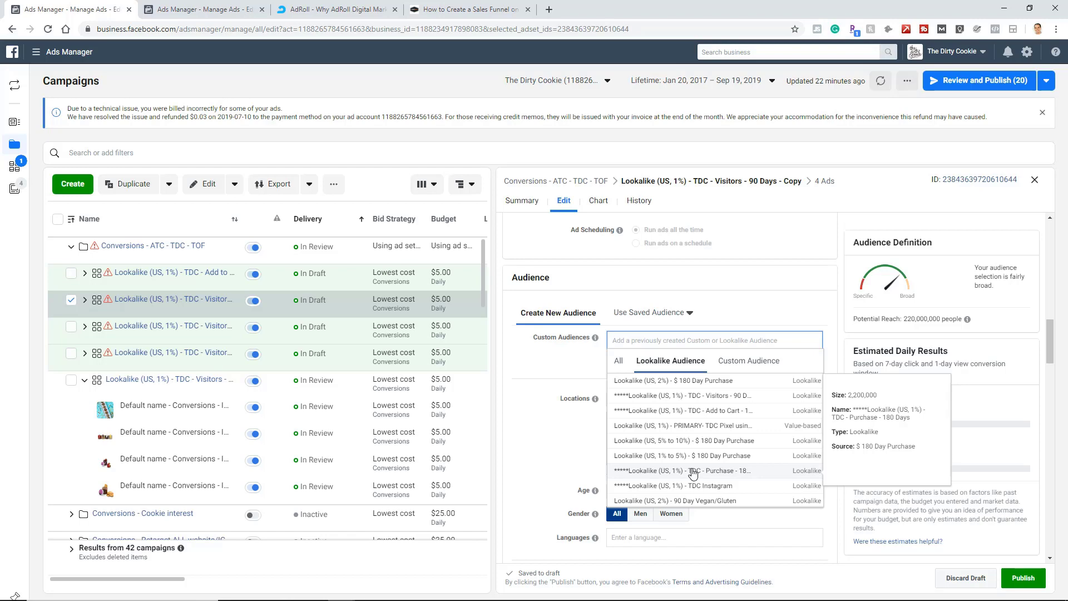
click(692, 471)
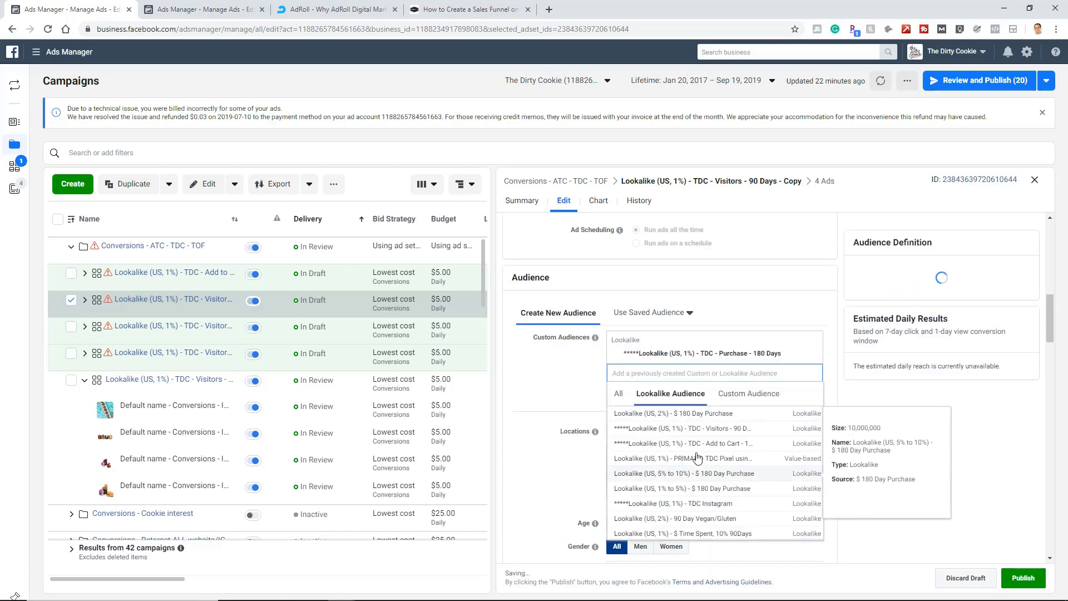
click(578, 362)
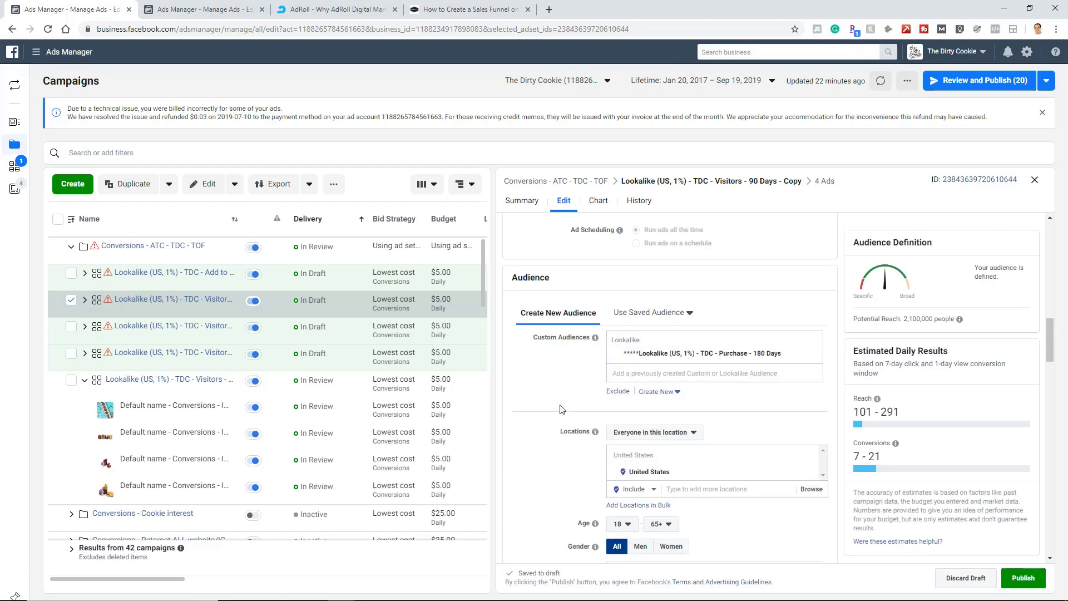
Rename the second ad set copy Lookalike (US, 1%) - TDC - Purchase - 180 Days, copying the text from its audience.
mouse_move(802, 362)
drag(782, 356, 641, 358)
key(ctrl+c)
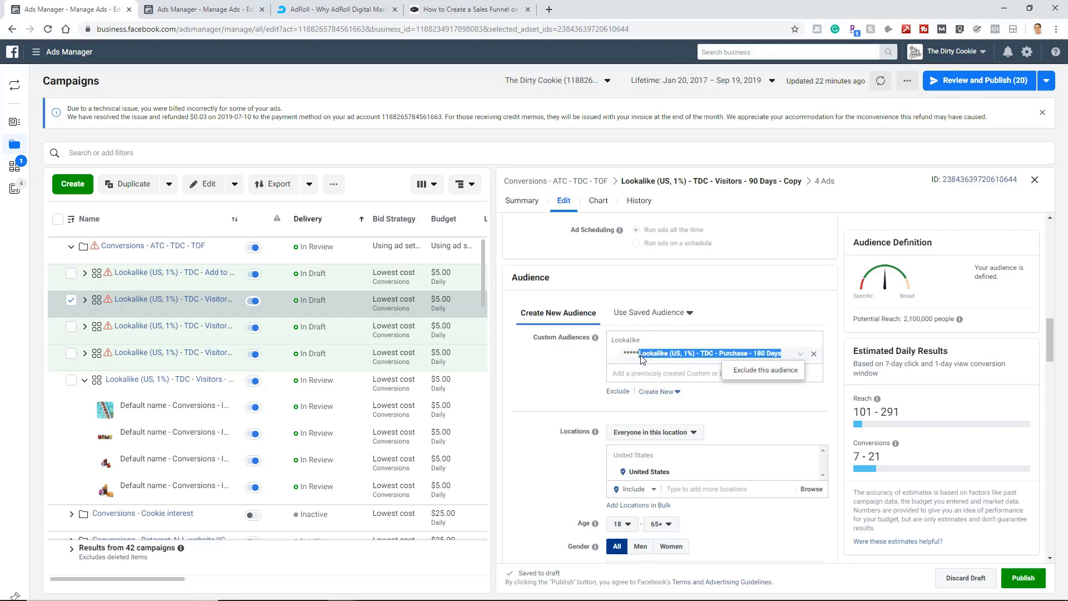
scroll(639, 306, up, 12)
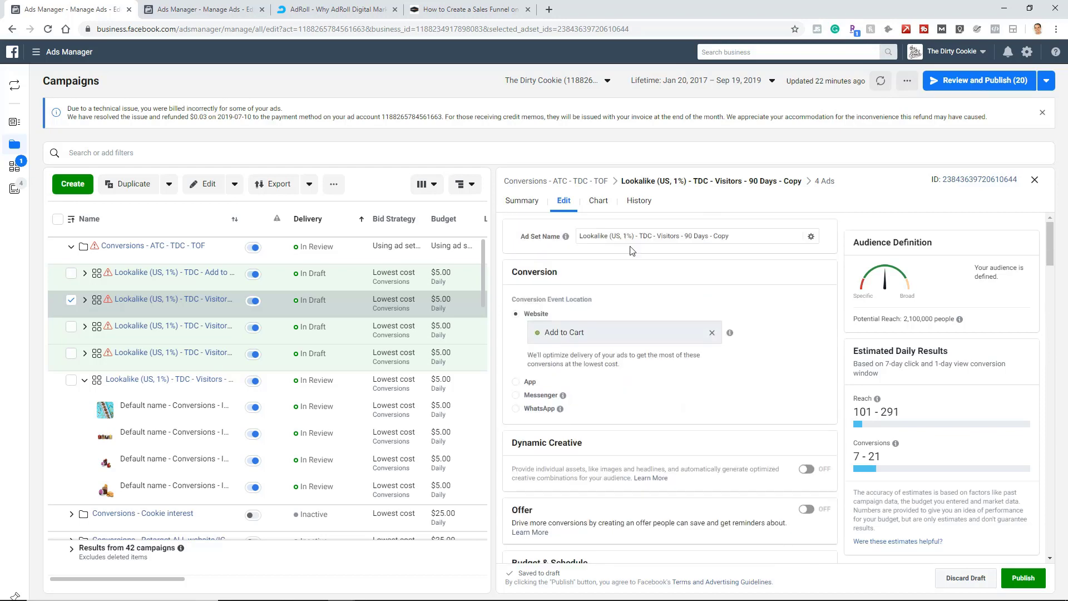
triple_click(636, 236)
key(ctrl+v)
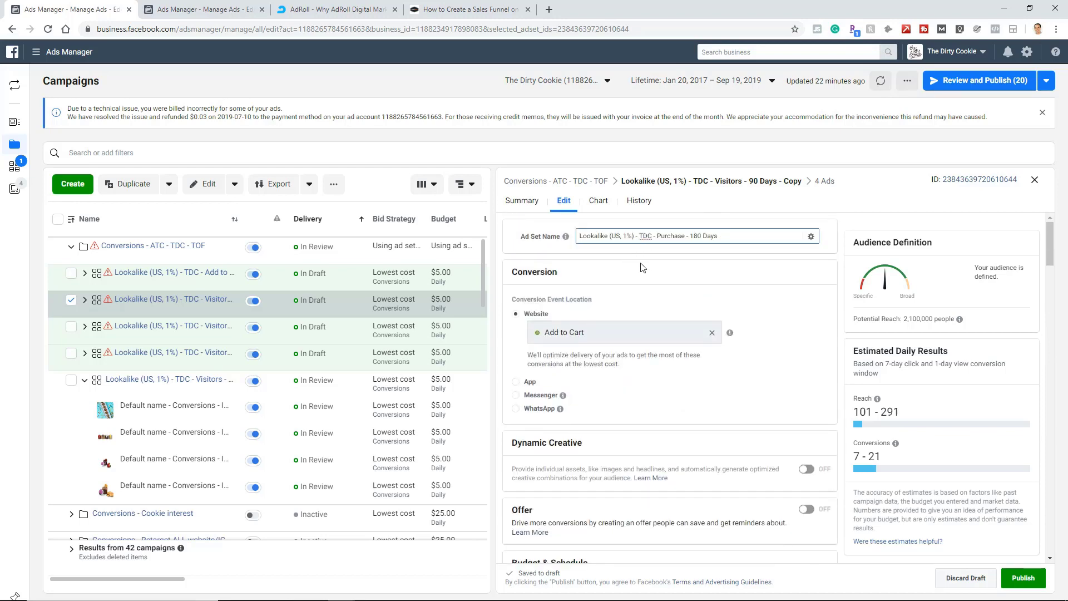
click(643, 268)
Deselect the second ad set copy and open the third copy for editing.
click(72, 301)
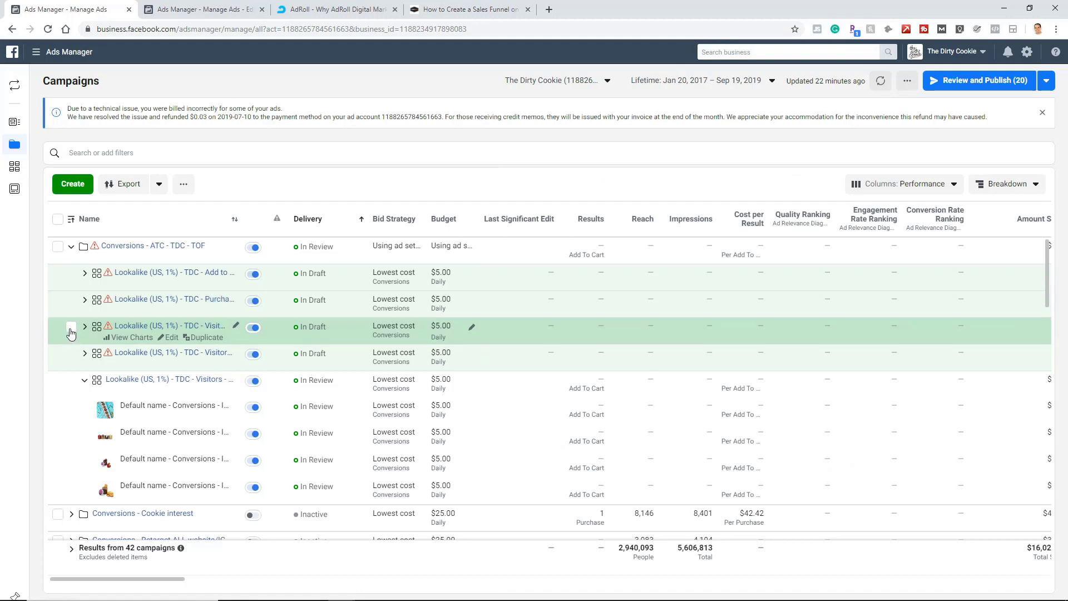
click(71, 328)
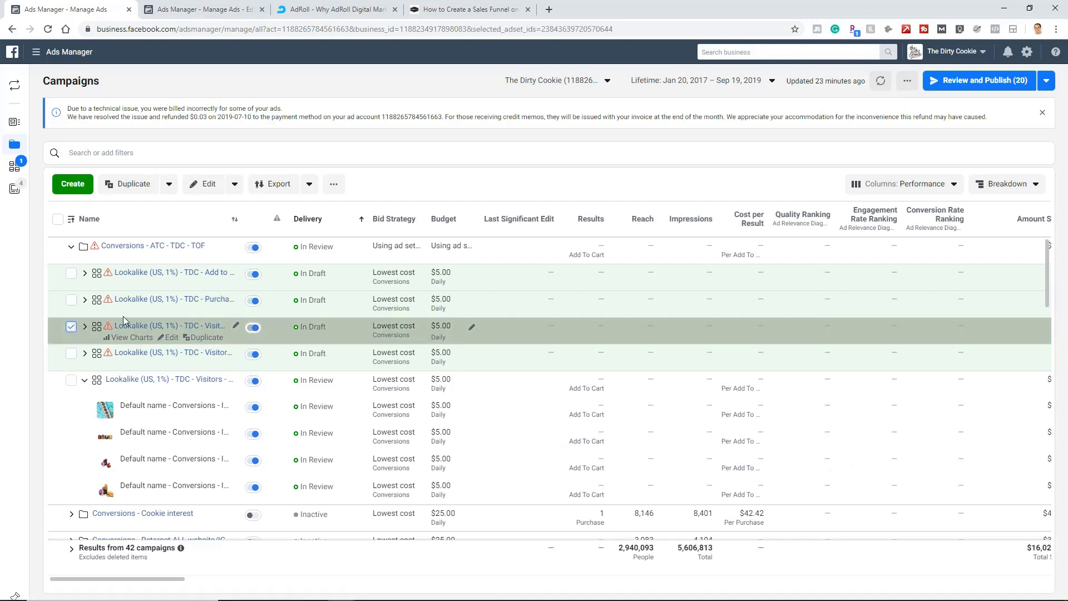
click(171, 338)
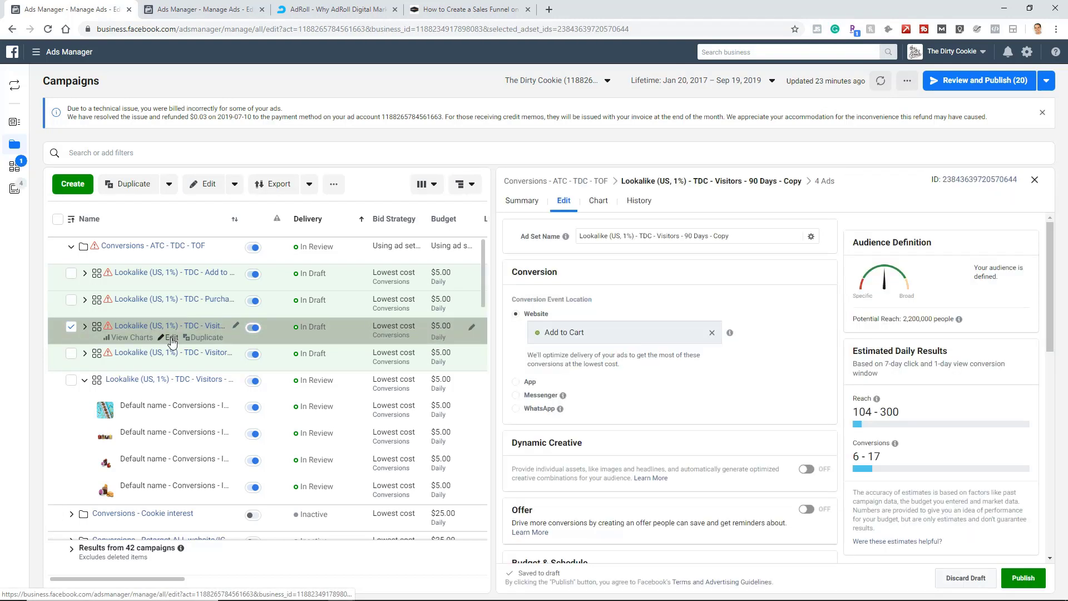
Replace the third copy's custom audience with the *****Lookalike (US, 1%) - TDC Instagram lookalike.
scroll(731, 309, down, 10)
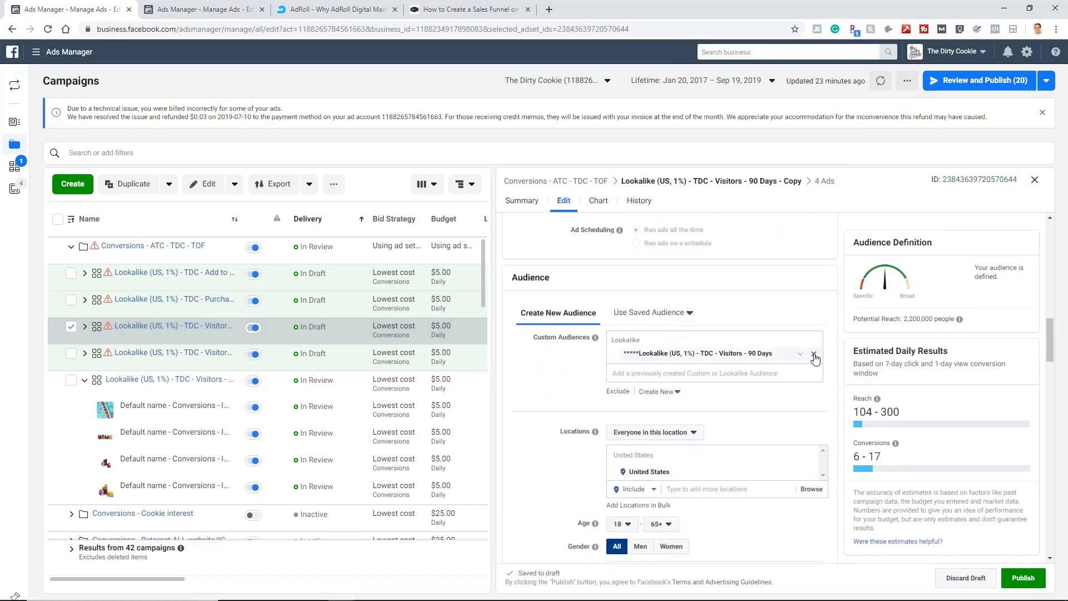
click(814, 353)
click(662, 339)
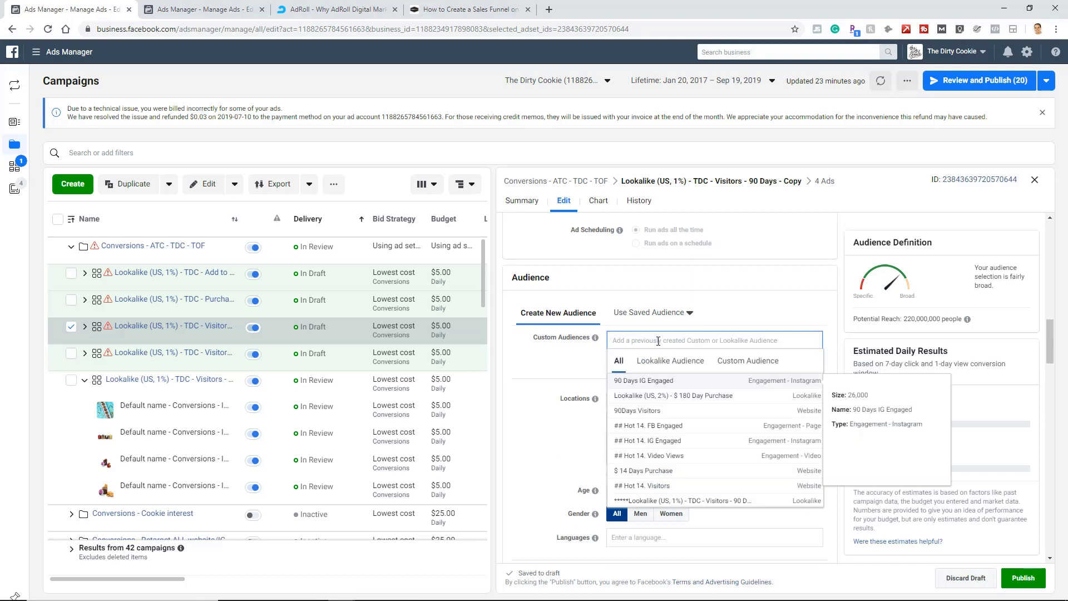
click(677, 362)
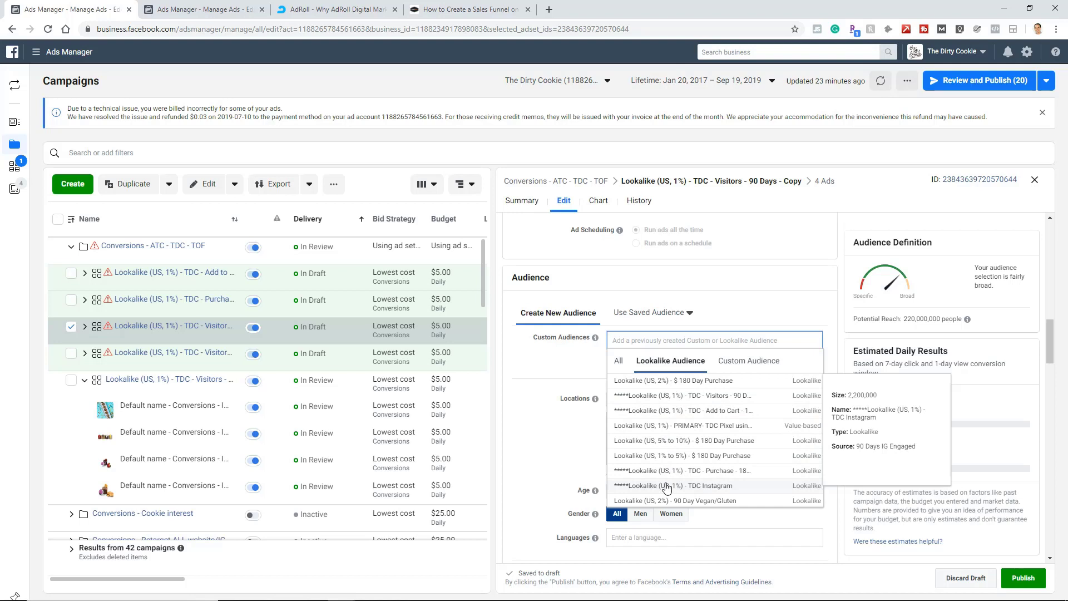
click(697, 485)
click(632, 373)
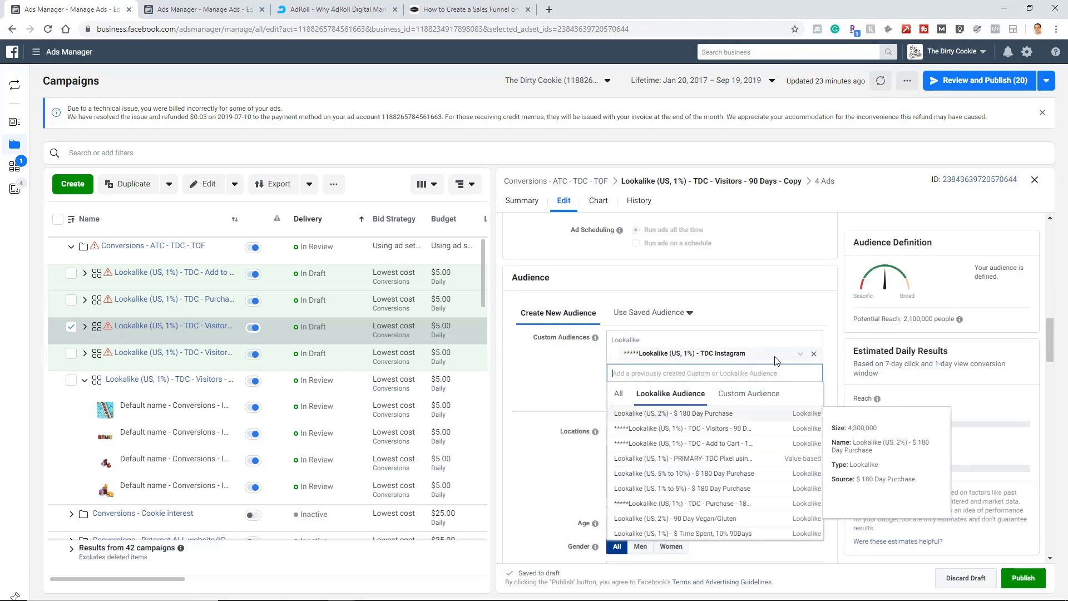
click(561, 374)
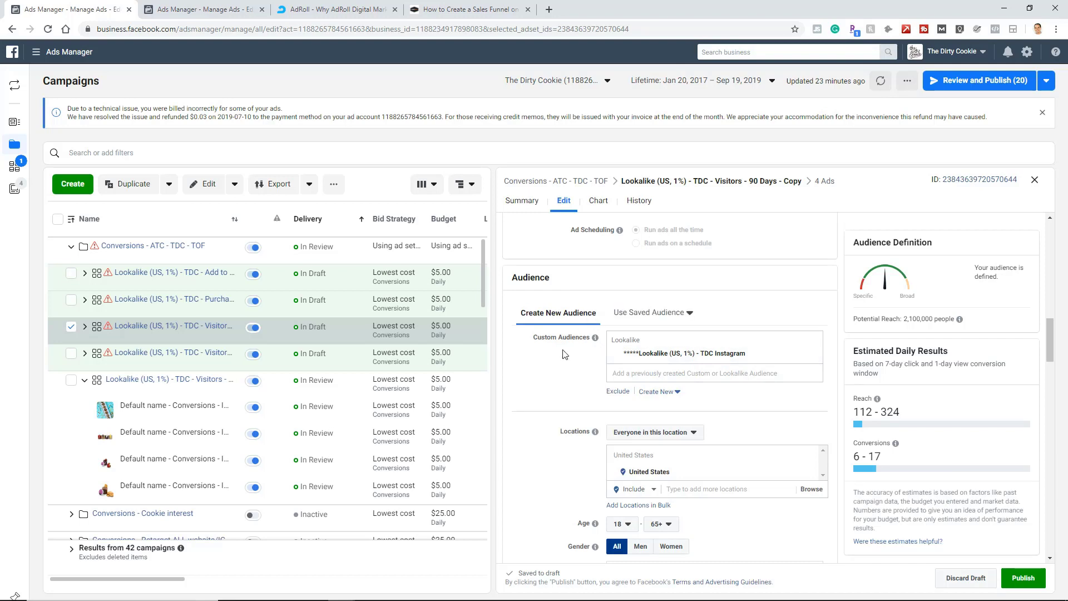
Rename the third ad set copy Lookalike (US, 1%) - TDC Instagram, copying the text from its audience.
drag(746, 357, 640, 356)
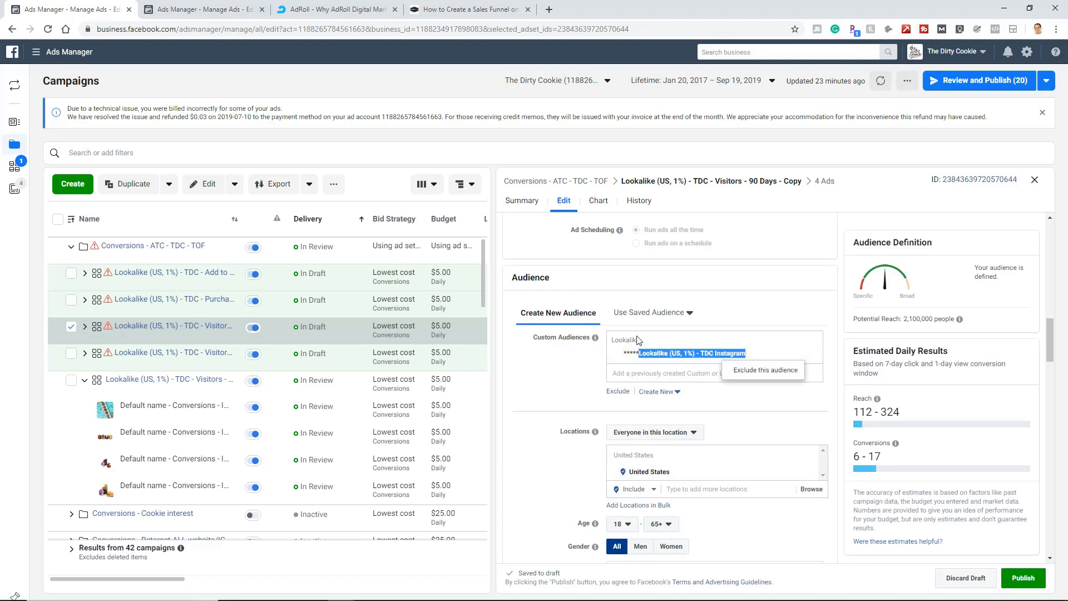
scroll(623, 328, up, 10)
scroll(621, 317, up, 5)
click(670, 238)
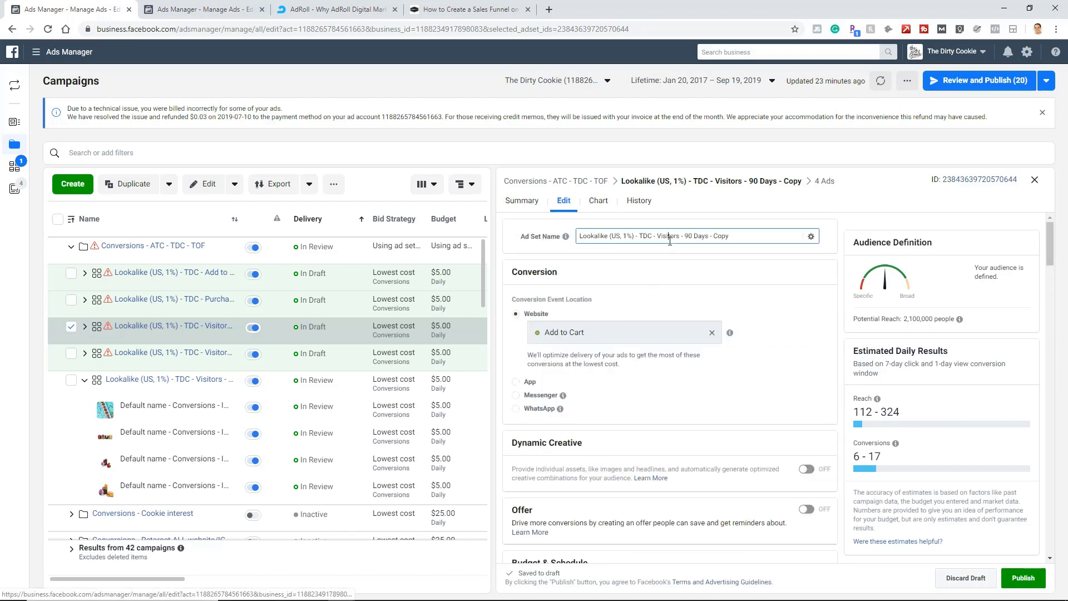
key(ctrl+a)
text(Lookalike (US, 1%) - TDC Instagram)
click(657, 289)
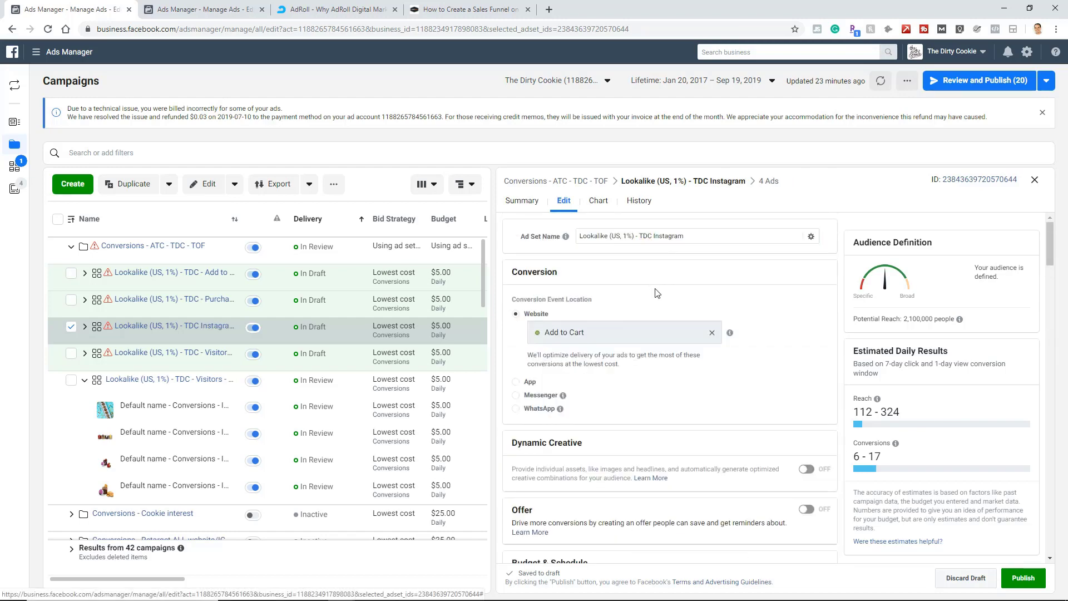
Collapse the original Visitors - 90 Days ad set's ads and open the fourth ad set copy for editing.
click(70, 330)
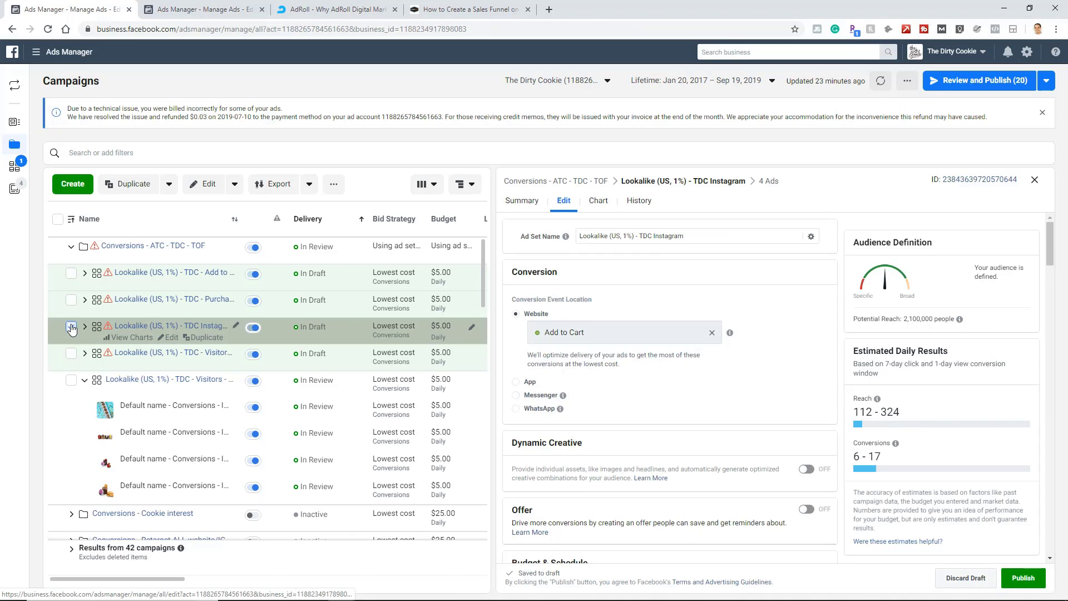
click(84, 380)
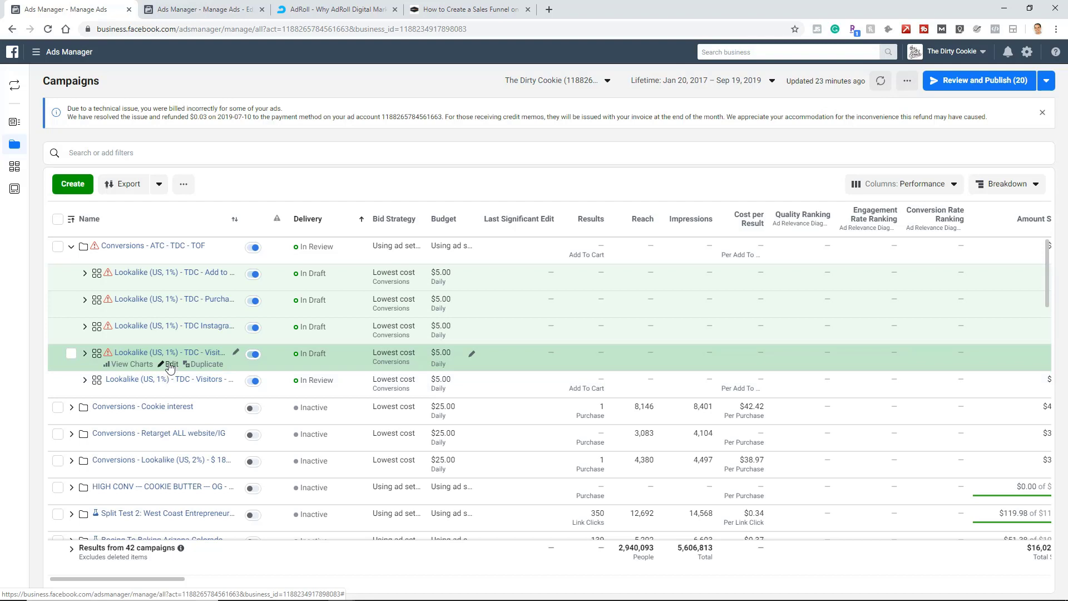
click(170, 365)
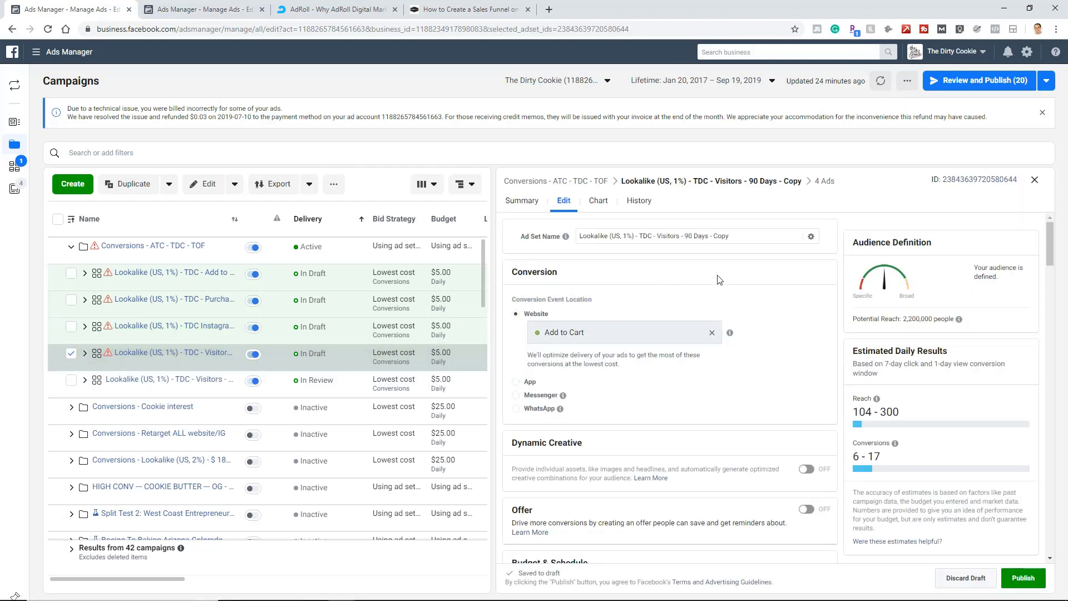
Replace the fourth copy's custom audience with the *****Lookalike (US, 1%) - People who like TDC FB page lookalike.
scroll(754, 318, down, 6)
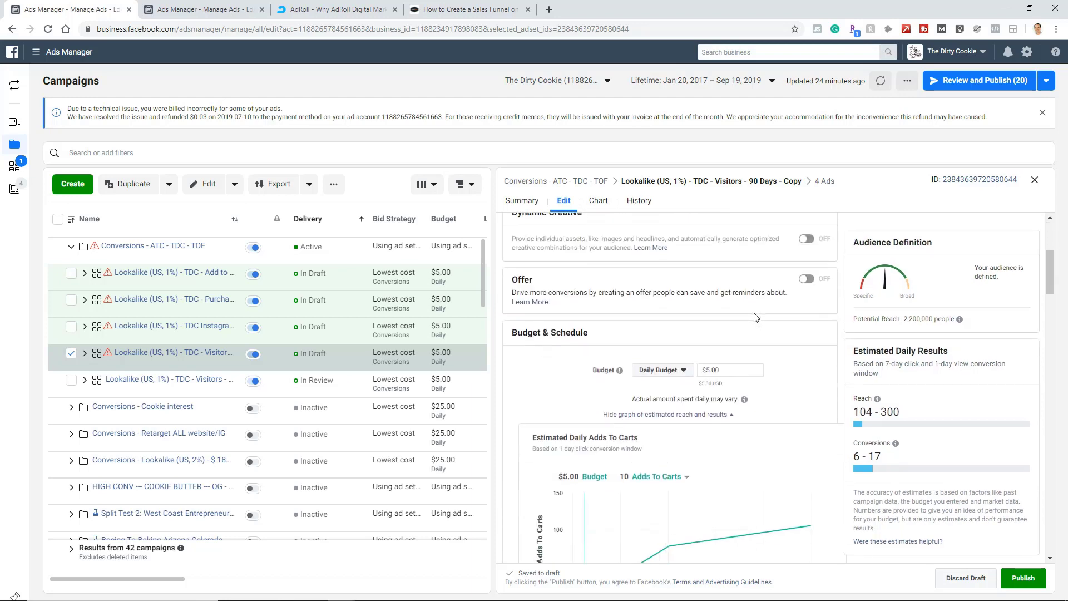
scroll(755, 318, down, 1)
scroll(755, 318, up, 1)
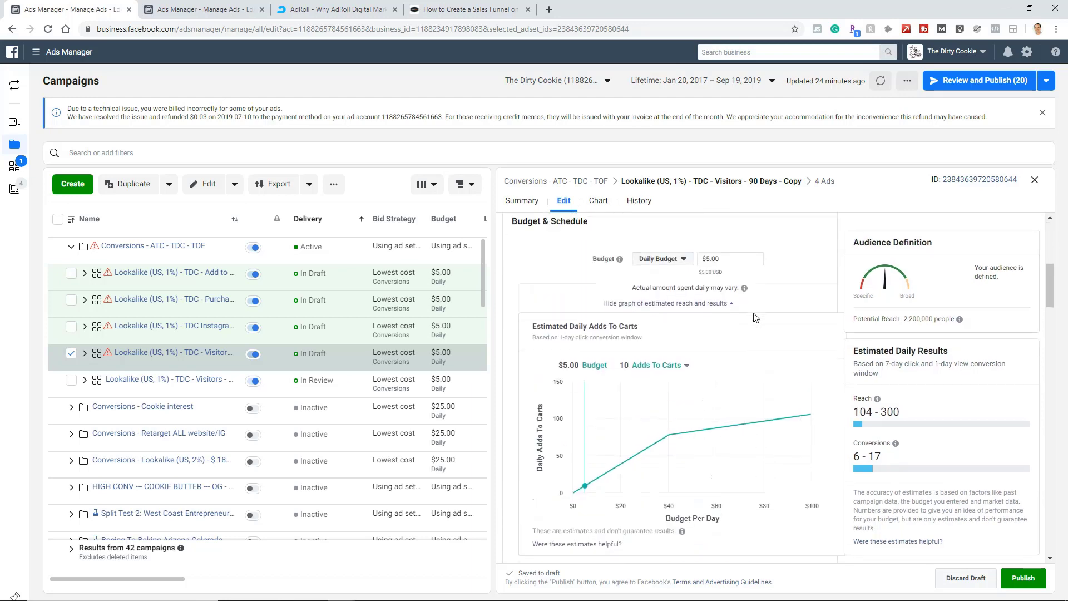
scroll(726, 297, down, 10)
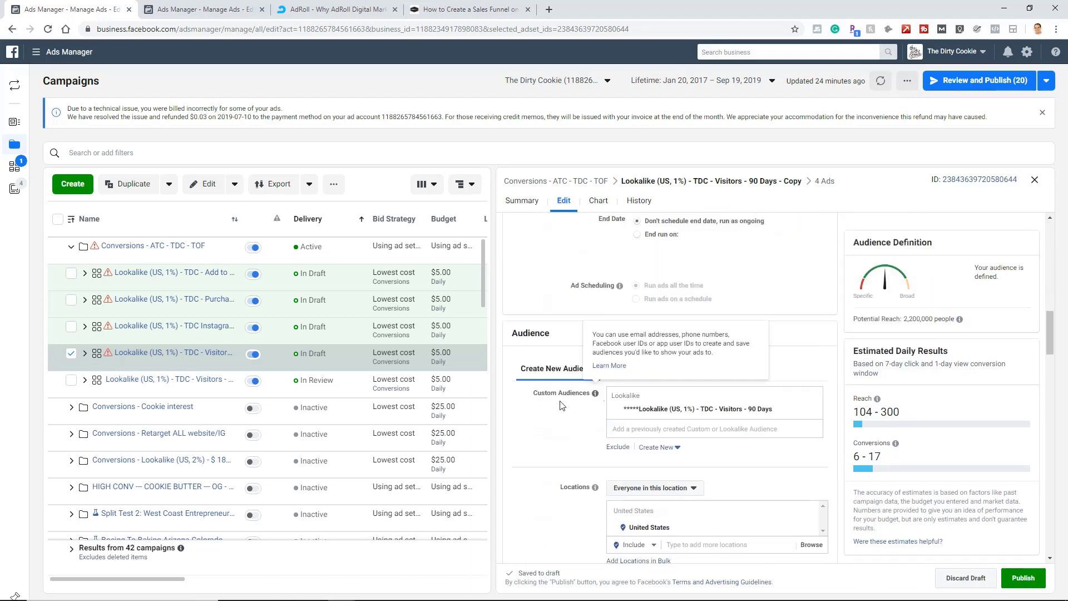
click(814, 412)
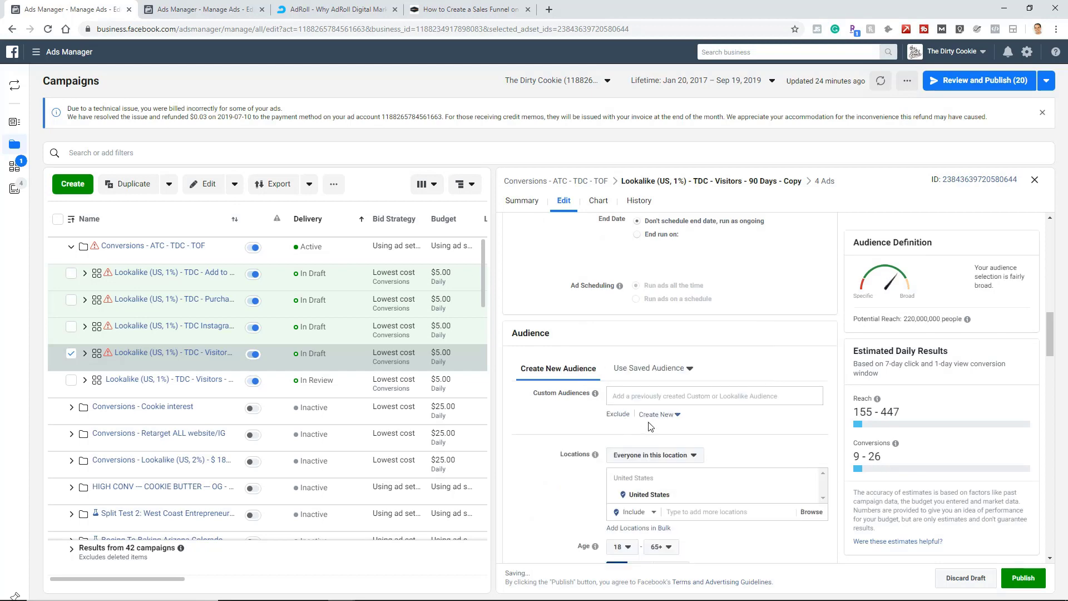
click(692, 396)
click(671, 417)
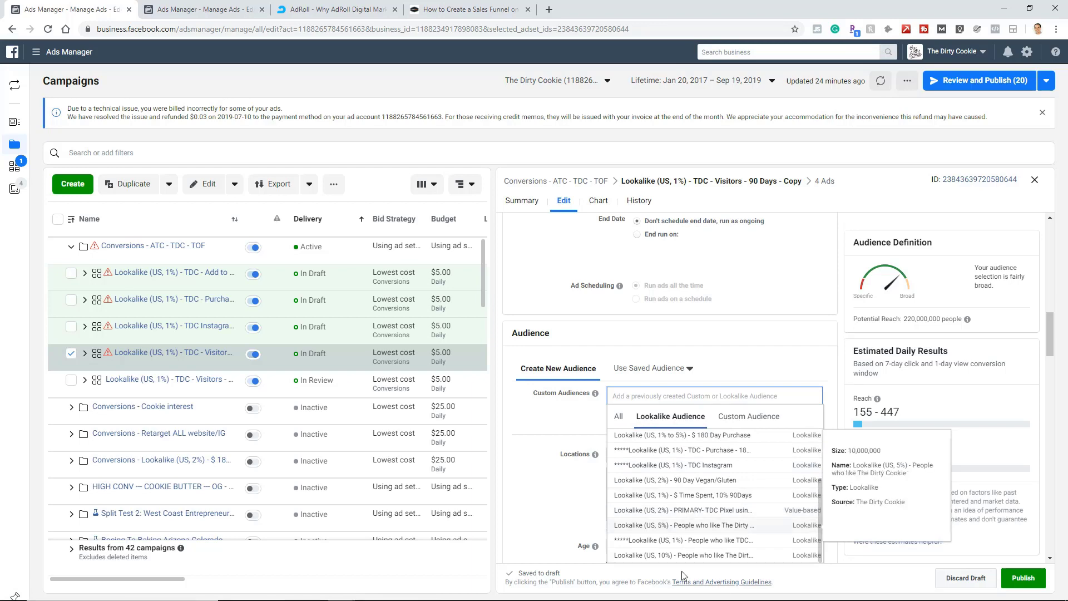
click(715, 542)
Rename the fourth ad set copy Lookalike (US, 1%) - People who like TDC FB page, copying the text from its audience.
drag(790, 409, 643, 414)
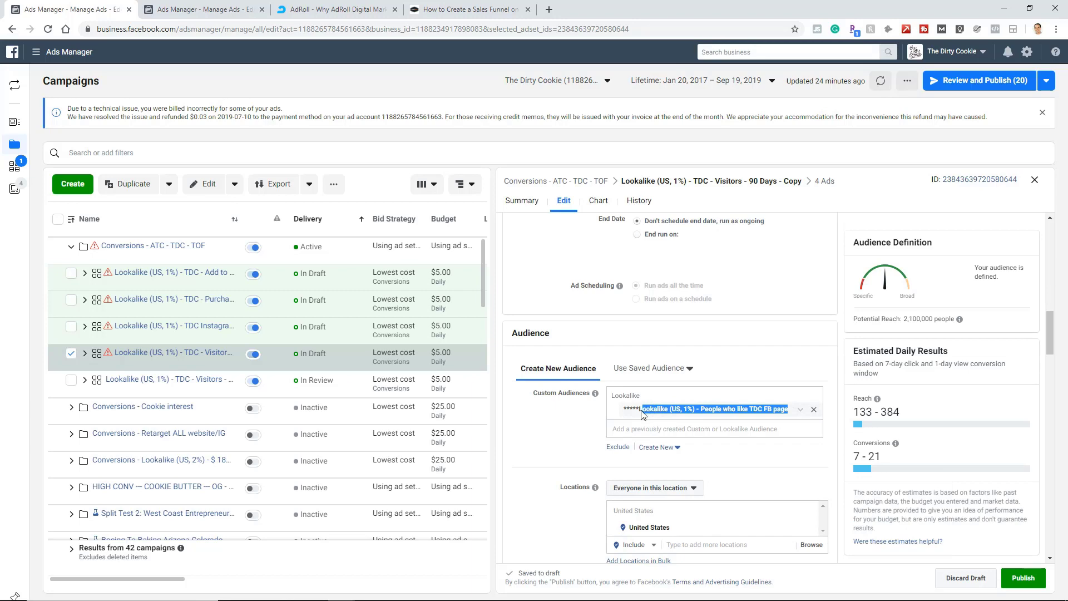
click(559, 430)
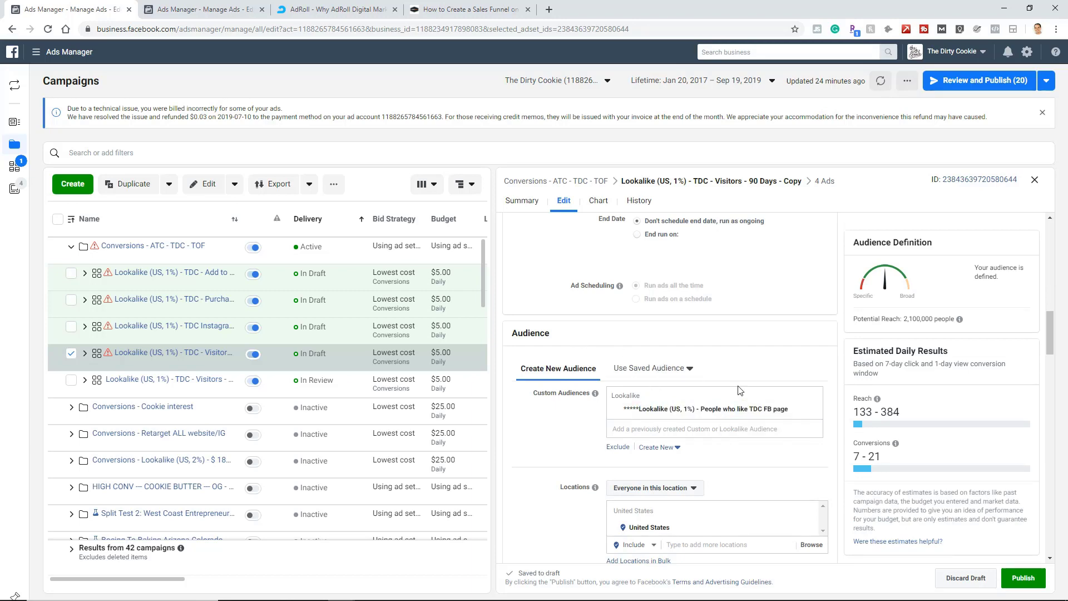
scroll(691, 289, up, 6)
scroll(687, 288, up, 6)
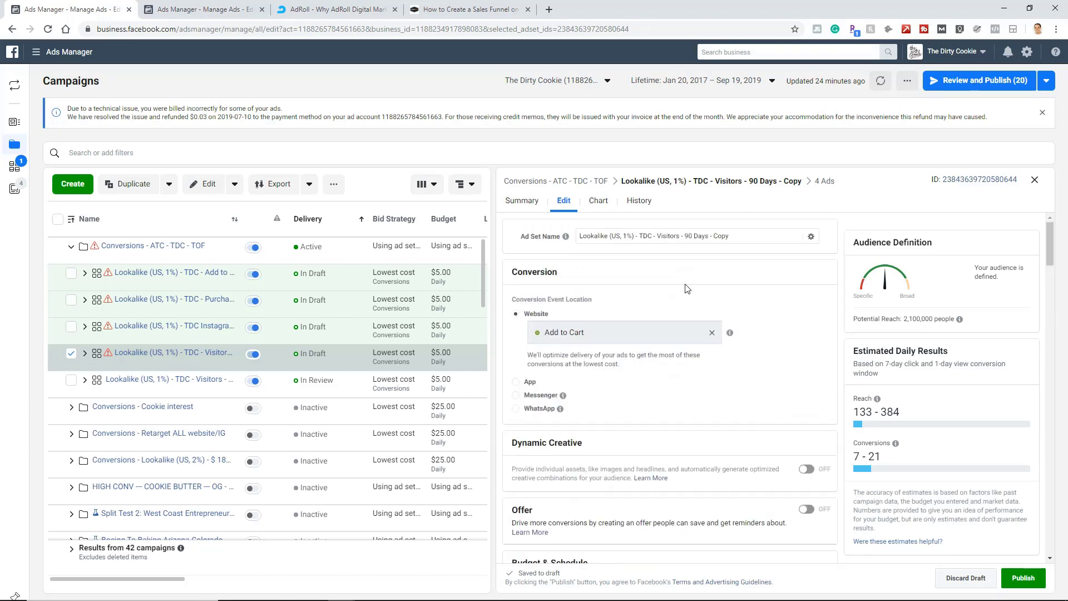
triple_click(698, 235)
text(Lookalike (US, 1%) - People who like TDC FB page)
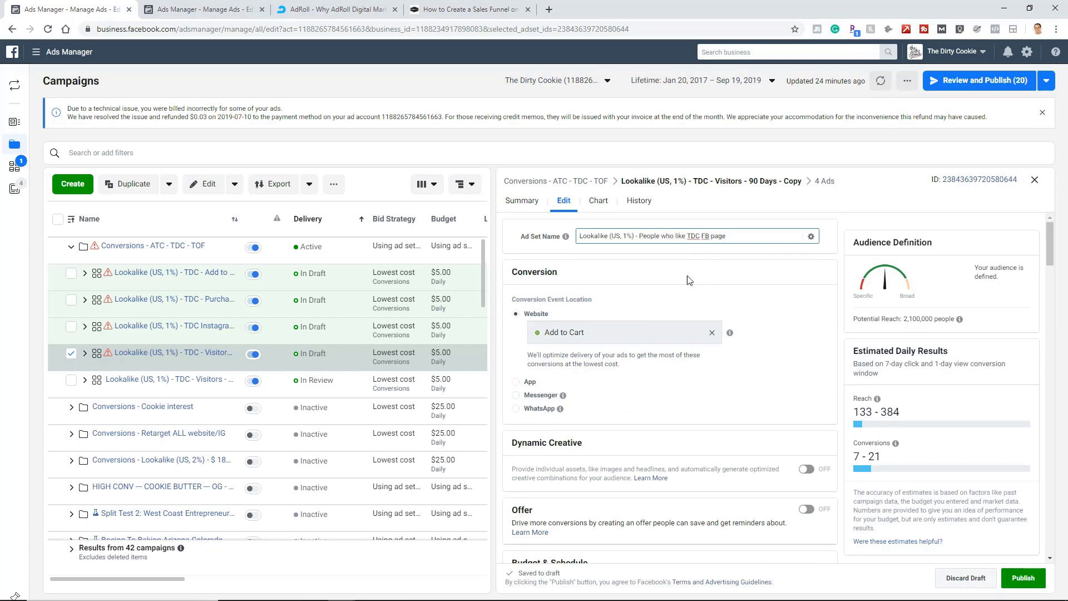
Commit the fourth ad set copy's new name, close its editor and deselect the ad set.
click(689, 276)
click(1034, 180)
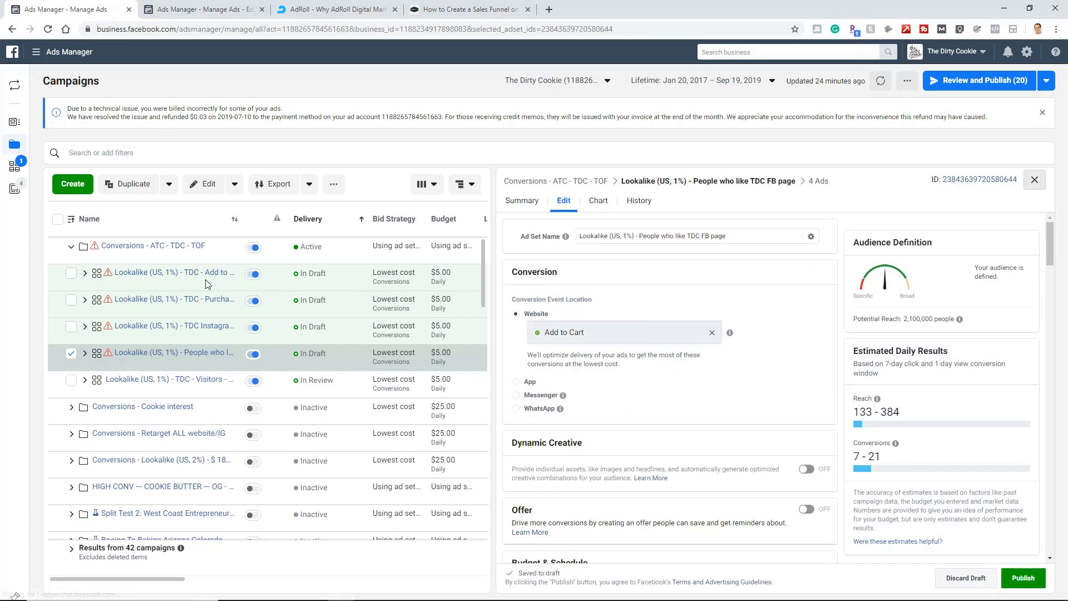
click(69, 356)
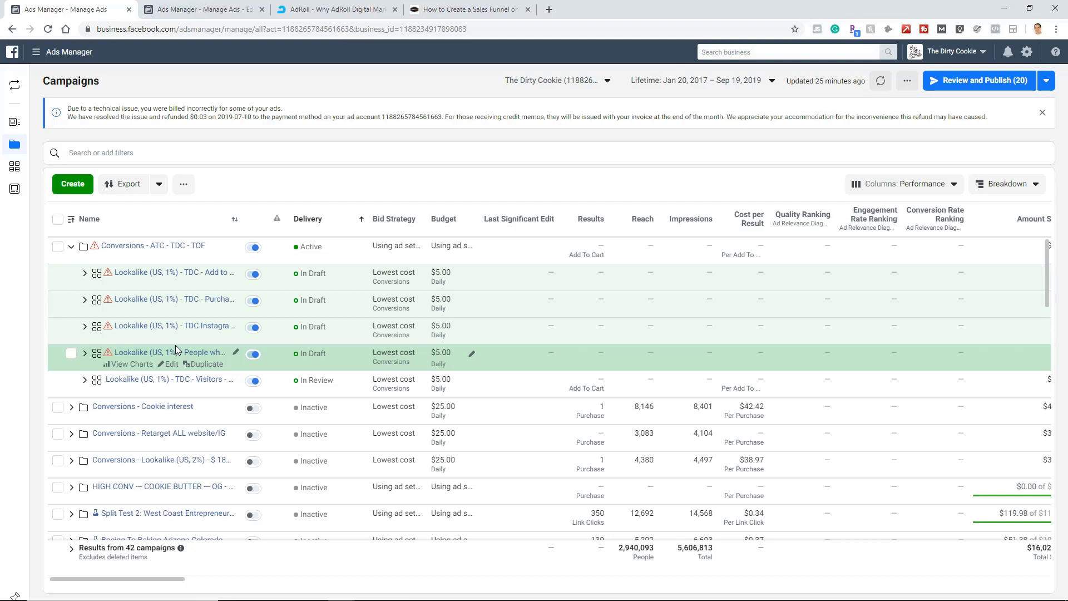
click(326, 6)
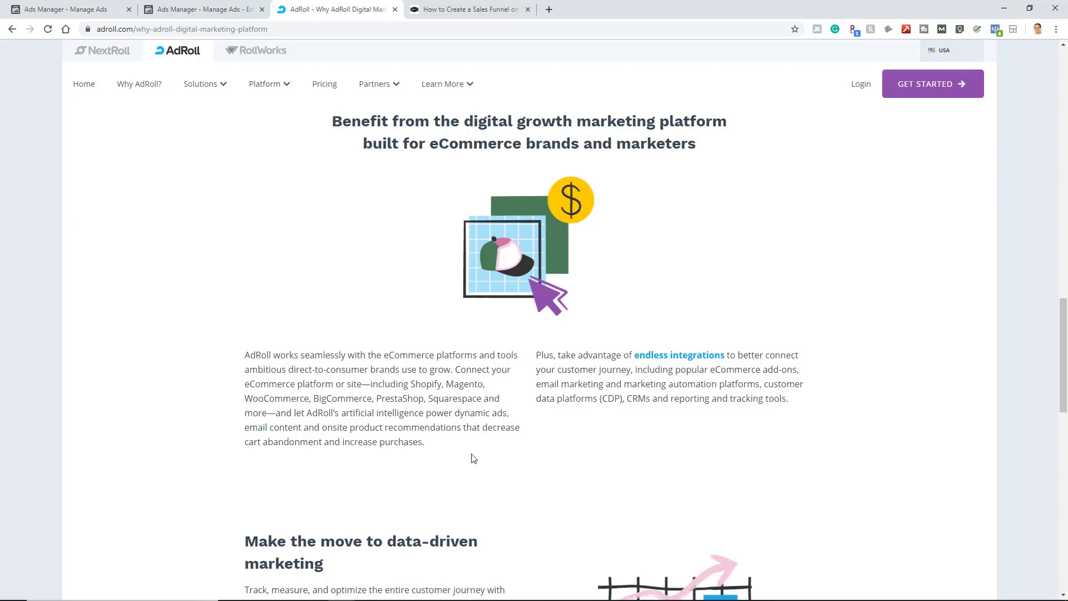
click(74, 7)
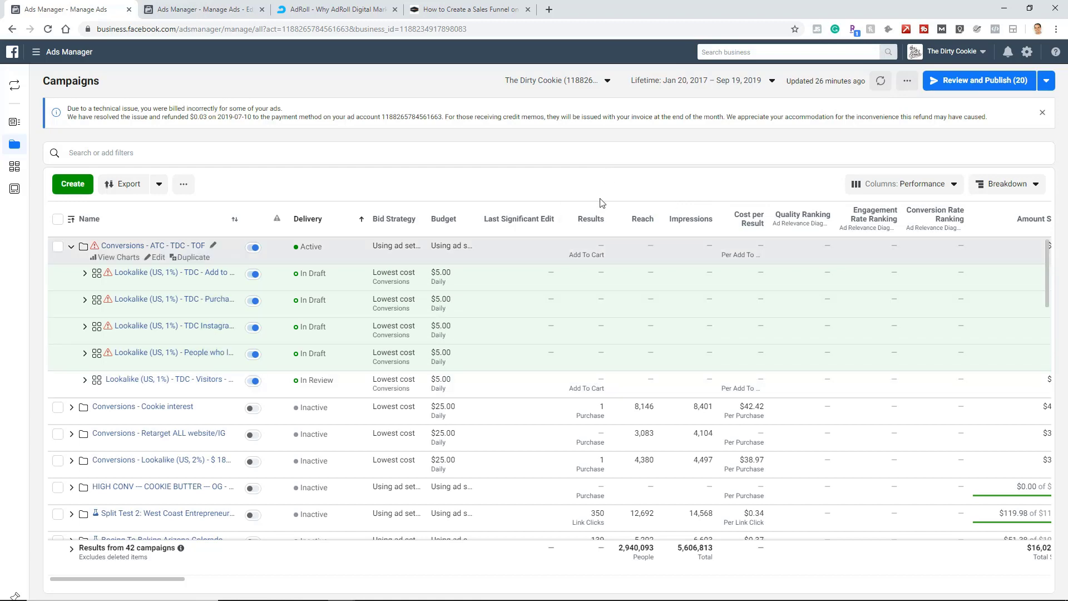
Review the draft items and publish all four lookalike ad set copies together with their 16 ads.
drag(196, 580, 475, 590)
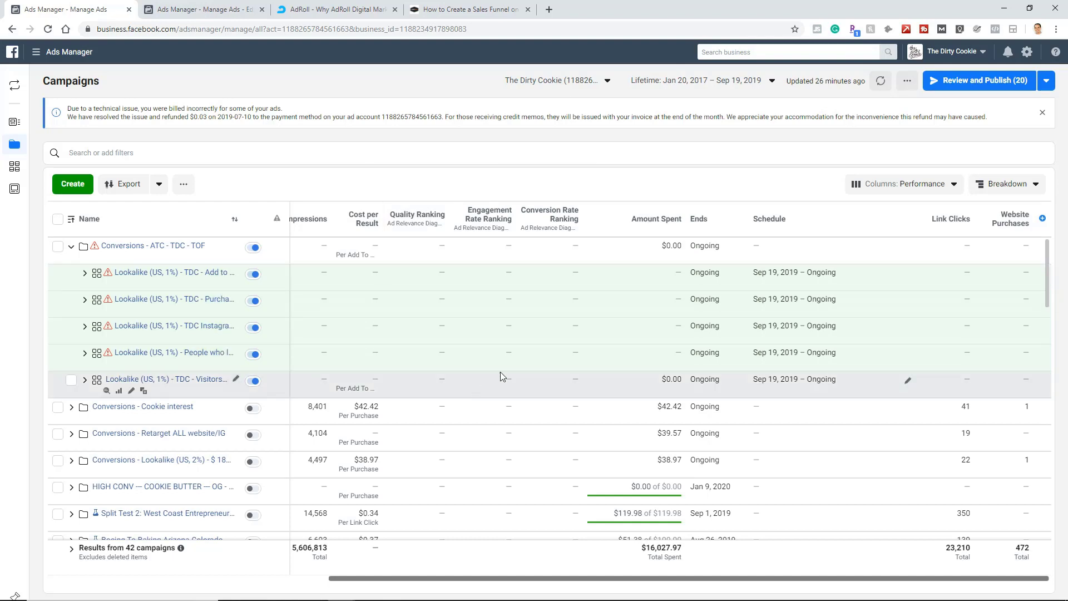
click(989, 84)
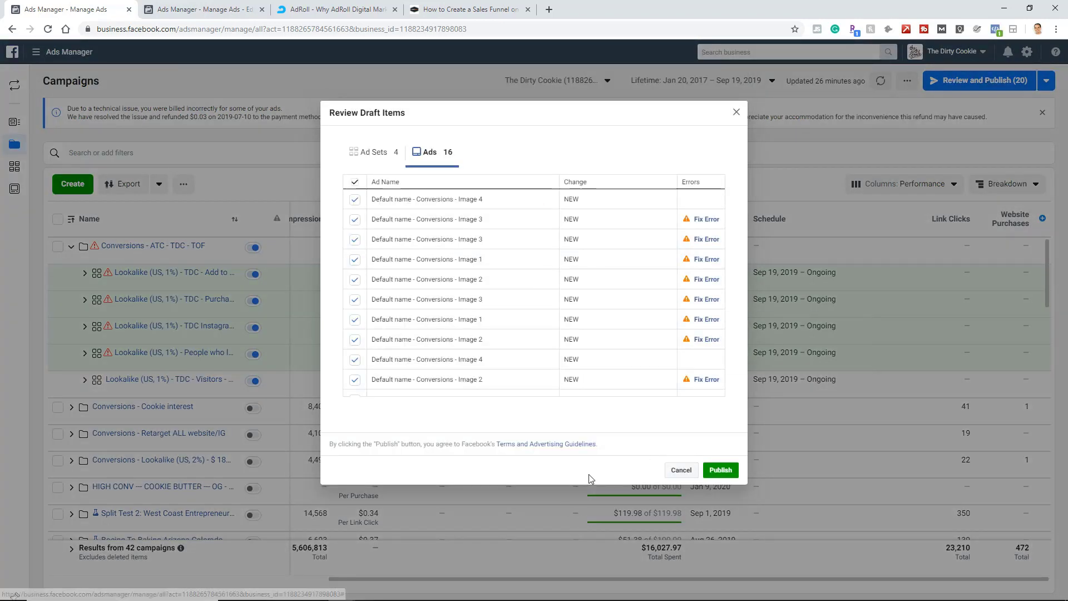
mouse_move(705, 382)
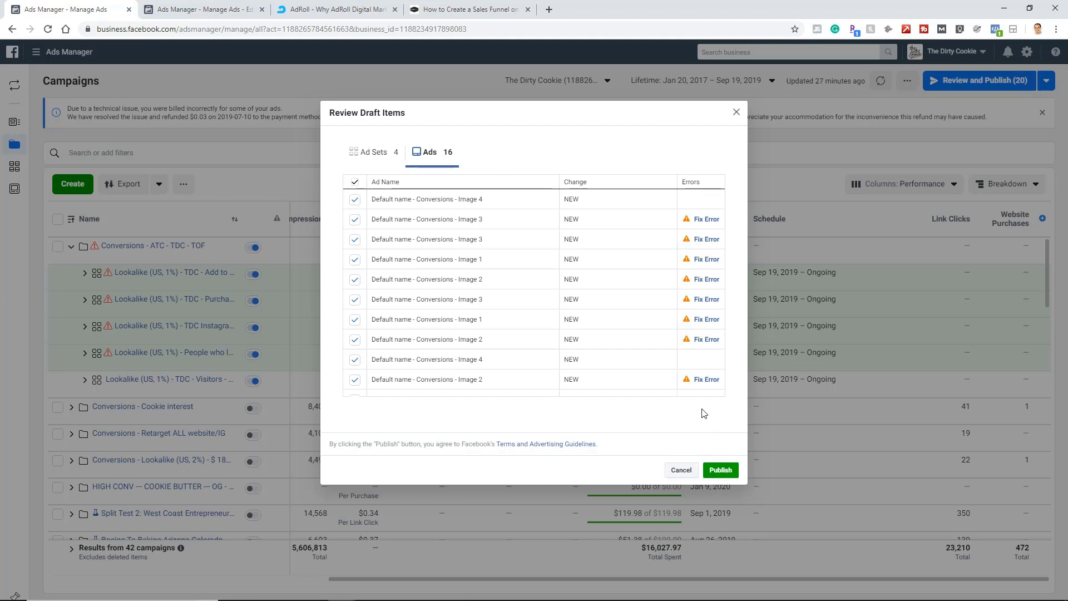
click(721, 470)
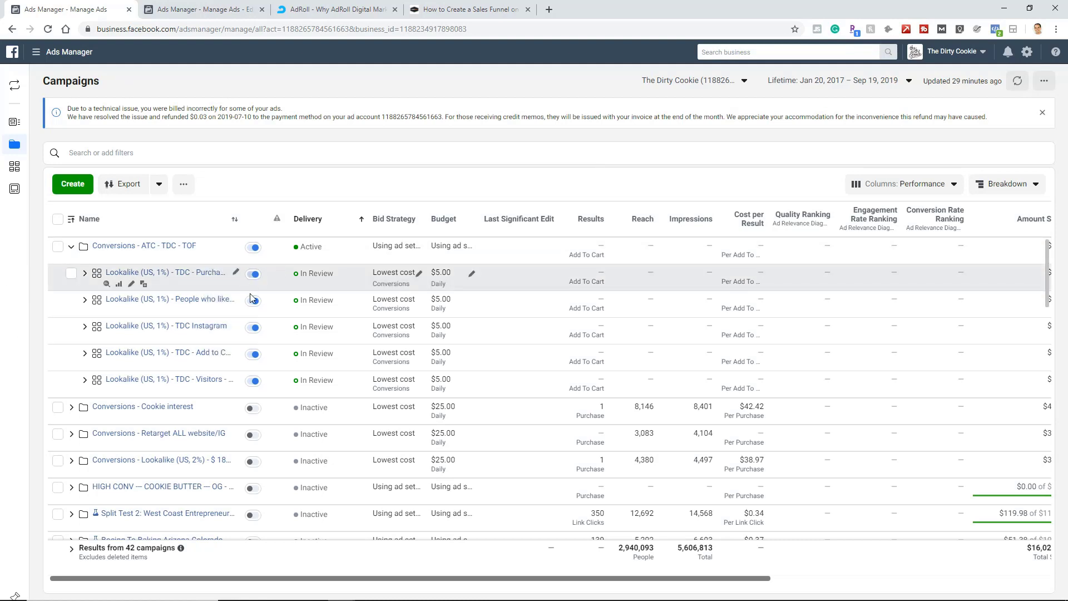
Expand the published Lookalike (US, 1%) - TDC - Purchase ad set to view its ads, and switch to the AdRoll website.
click(85, 274)
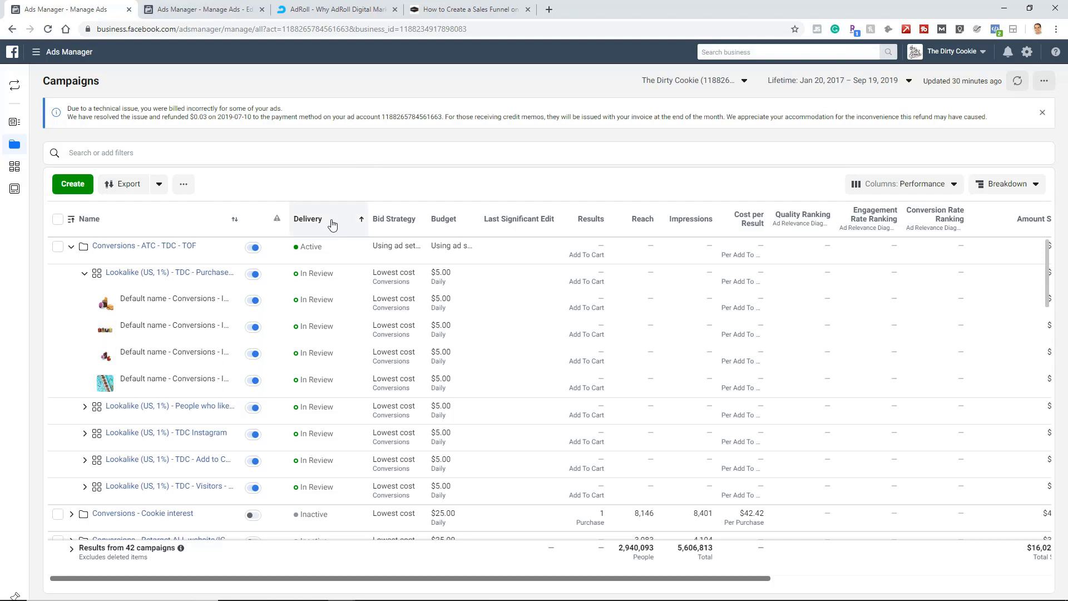
click(357, 14)
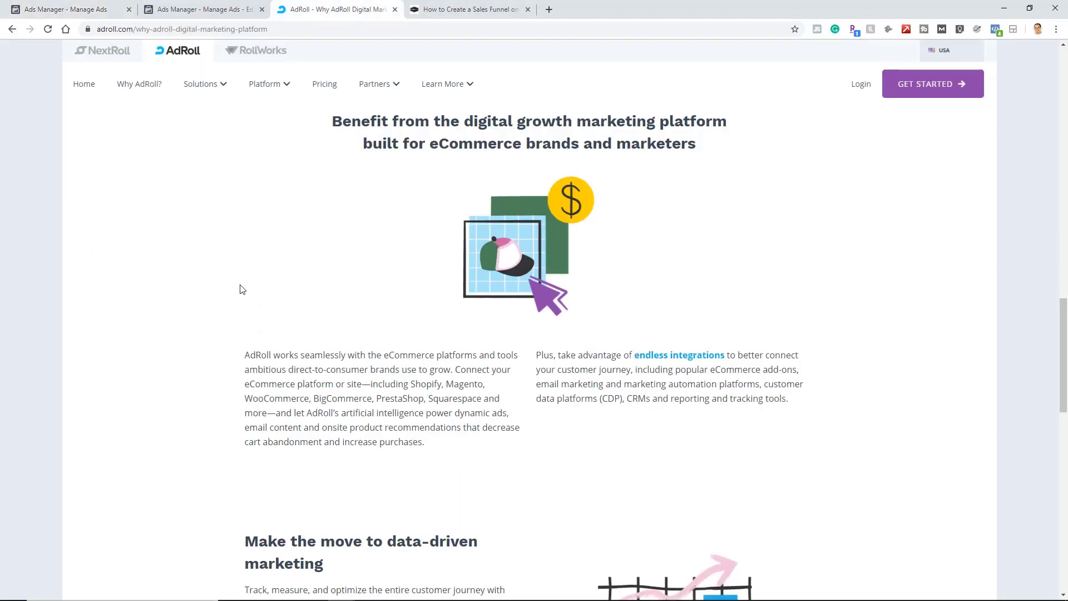